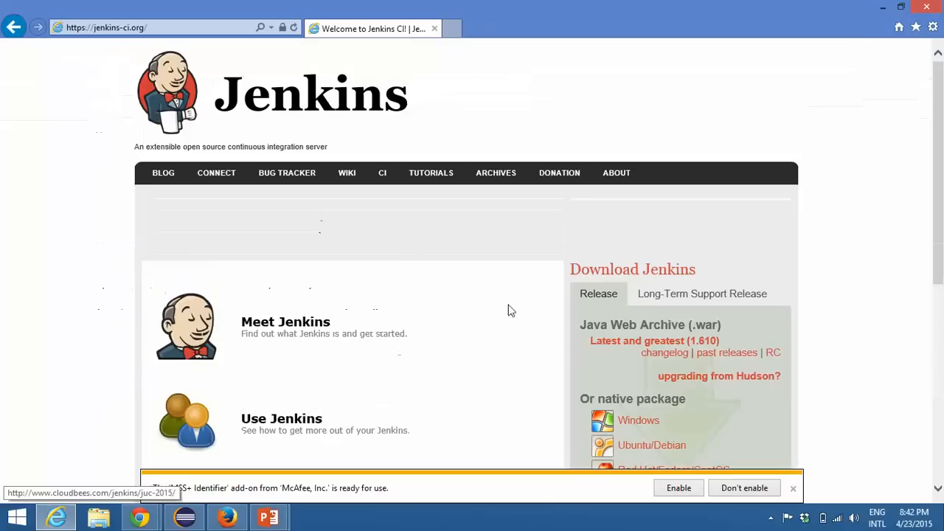
scroll(438, 317, "down", 1)
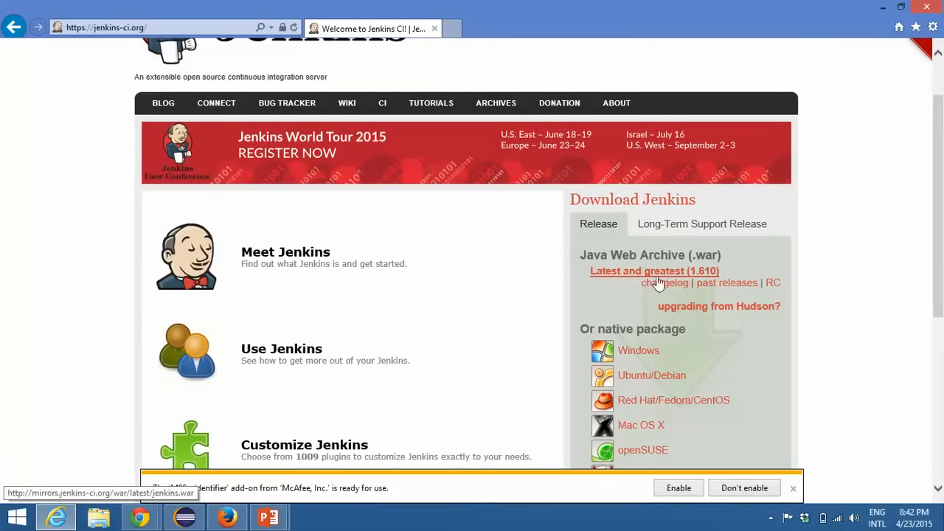
left_click(626, 273)
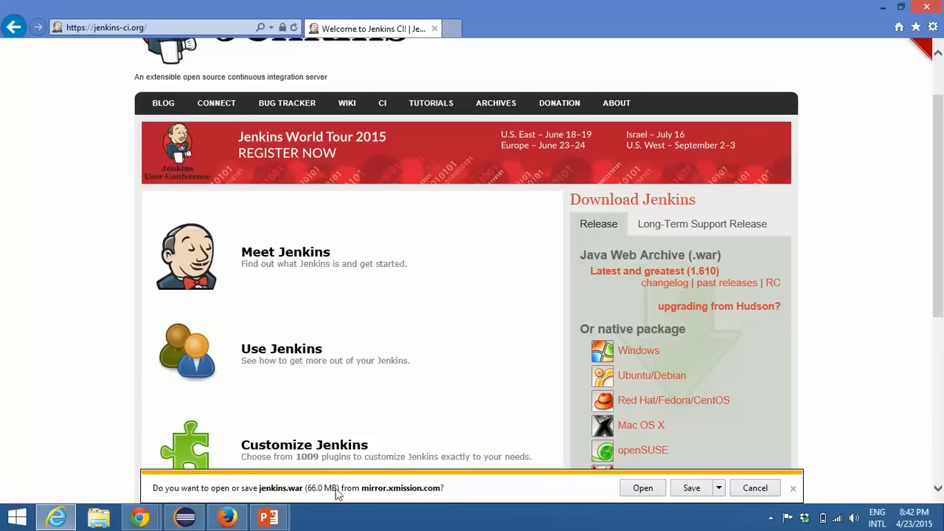
left_click(690, 489)
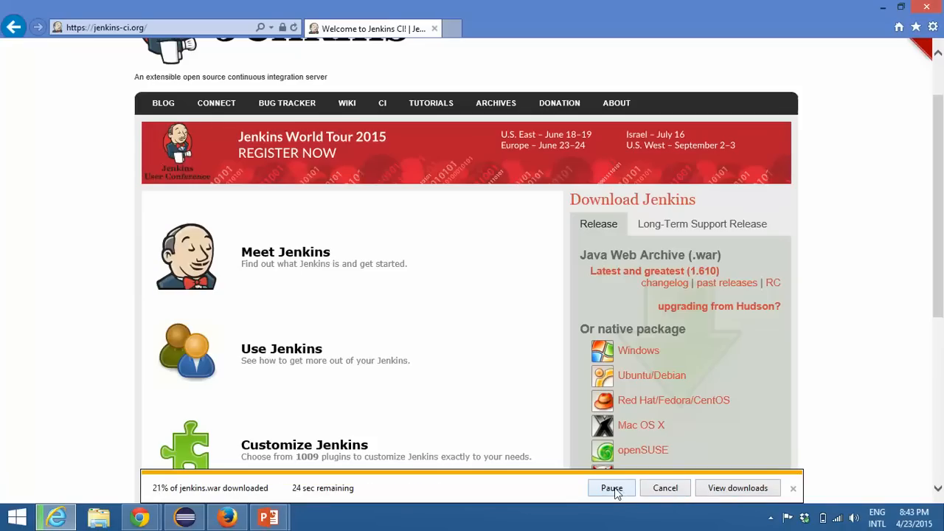
left_click(663, 492)
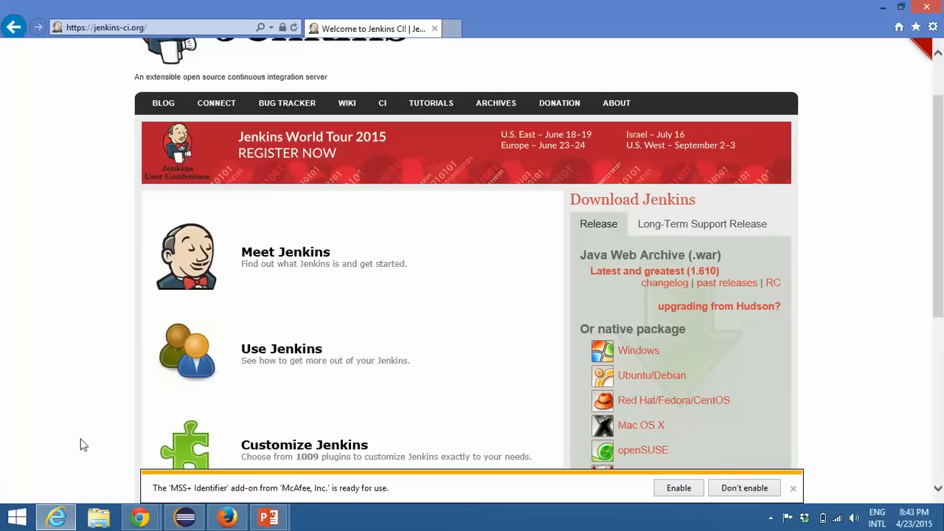
Step: Switch to File Explorer, open the C:\Software folder and select jenkins.war
key("super+e")
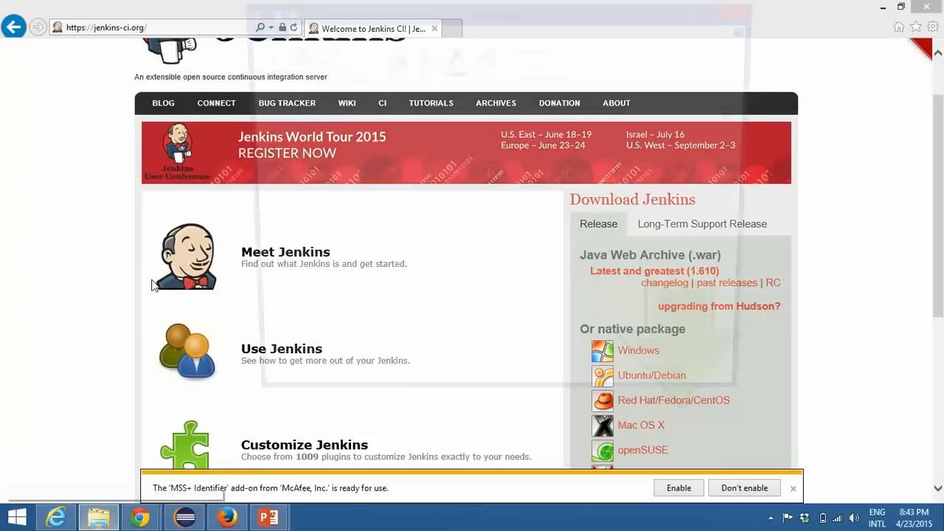
double_click(532, 9)
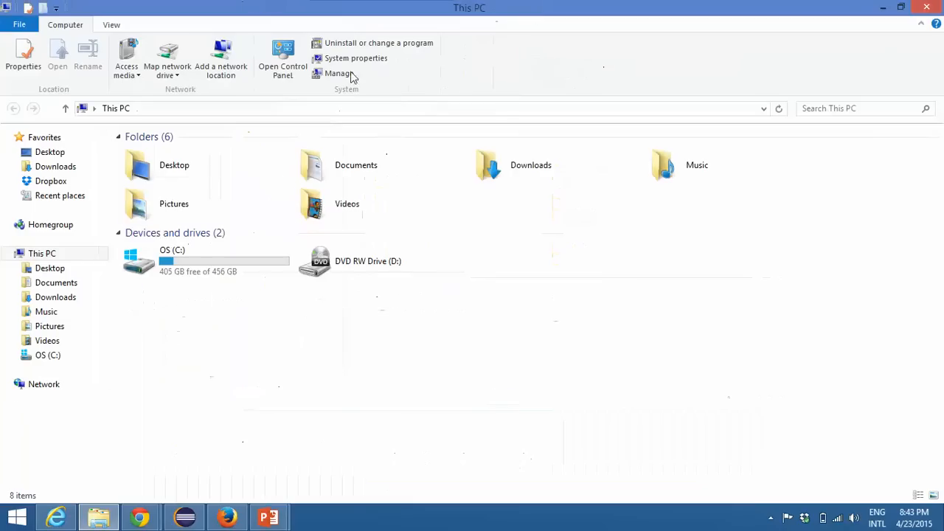
double_click(166, 269)
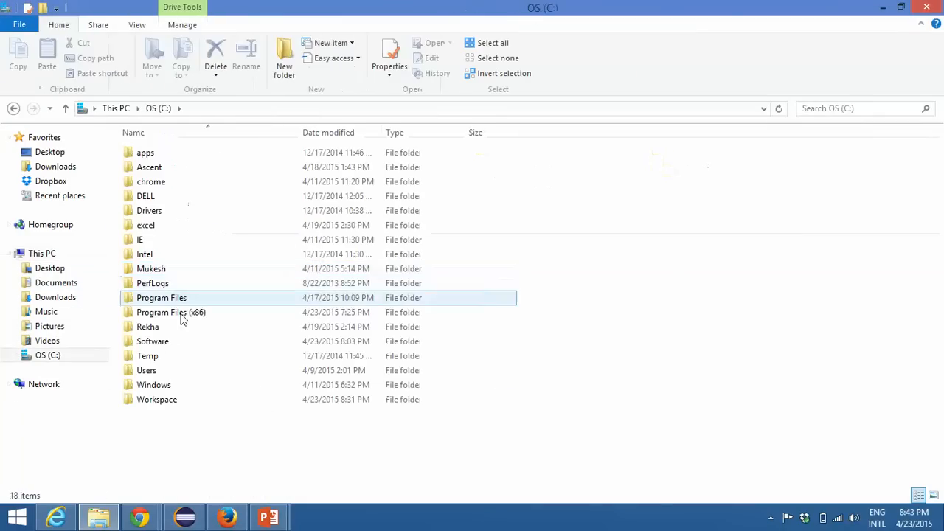
double_click(166, 347)
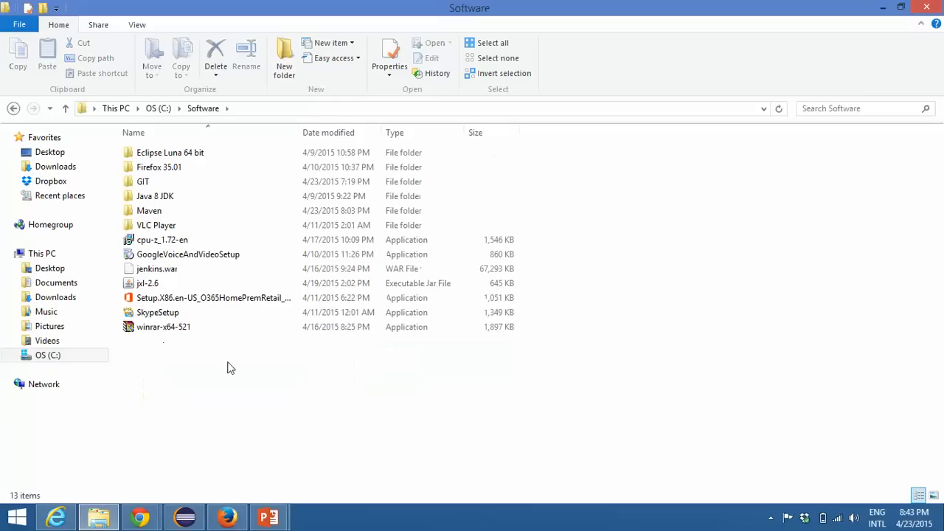
left_click(164, 270)
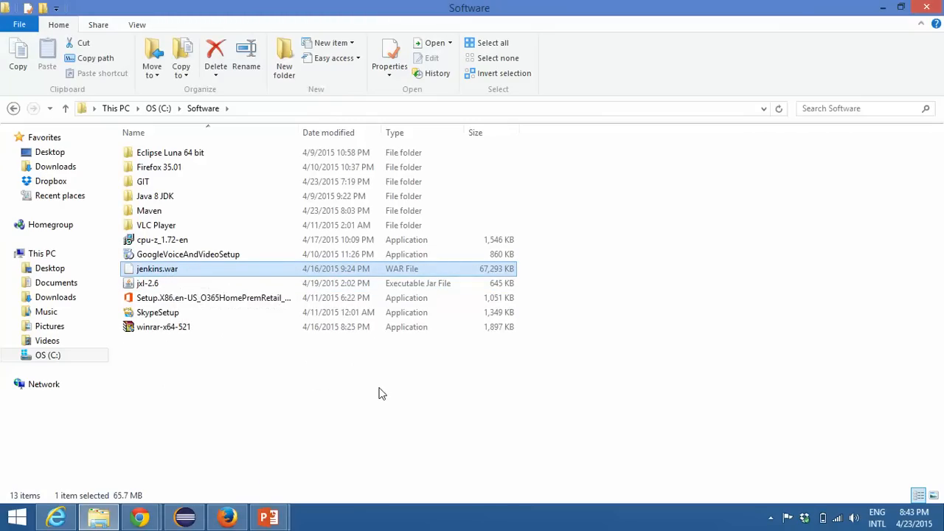
Step: Open a Command Prompt and place its window so that jenkins.war stays visible beside it
key("super")
type("cmd")
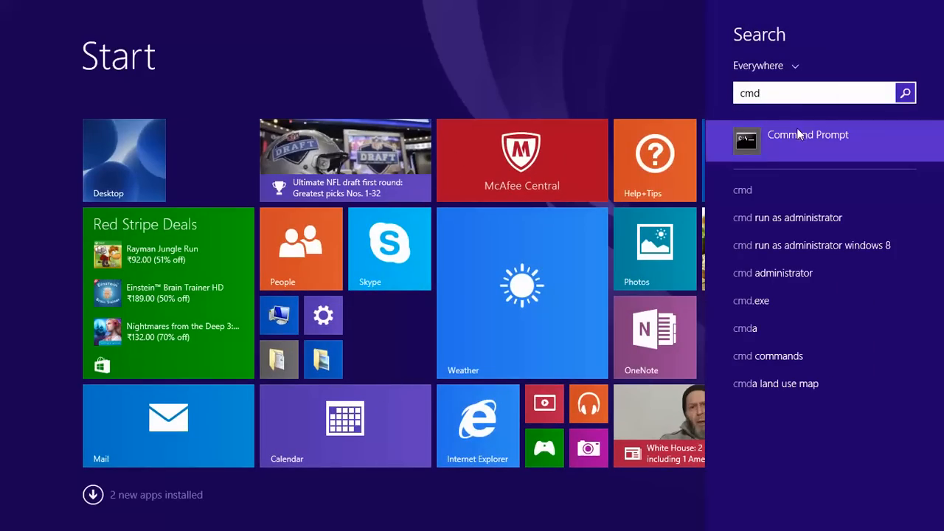
left_click(809, 136)
left_click_drag(377, 88, 644, 123)
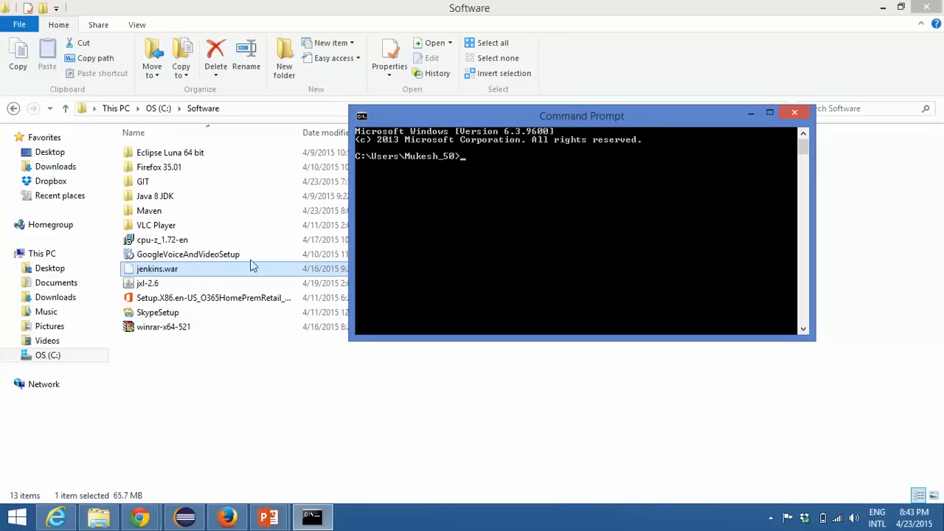
left_click_drag(542, 116, 528, 176)
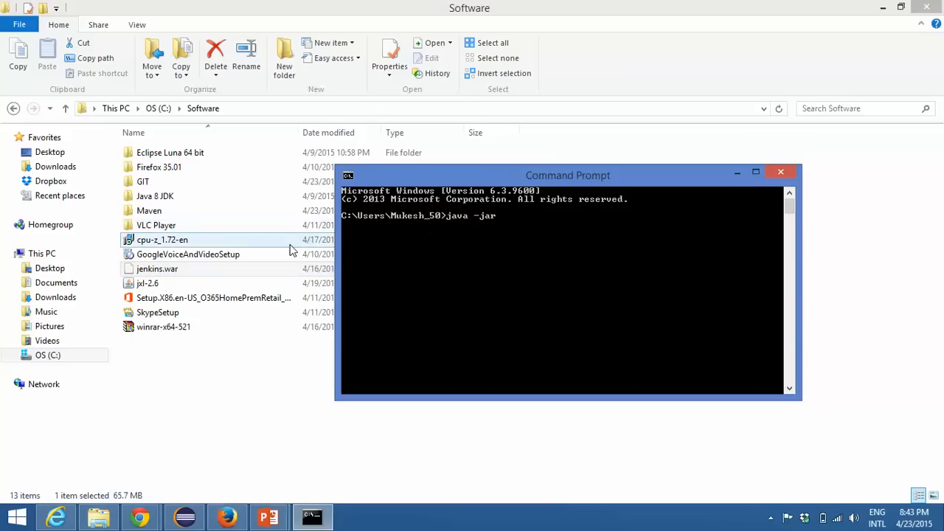
Step: Run java -jar C:\Software\jenkins.war in the Command Prompt and minimize its window
left_click_drag(176, 271, 667, 252)
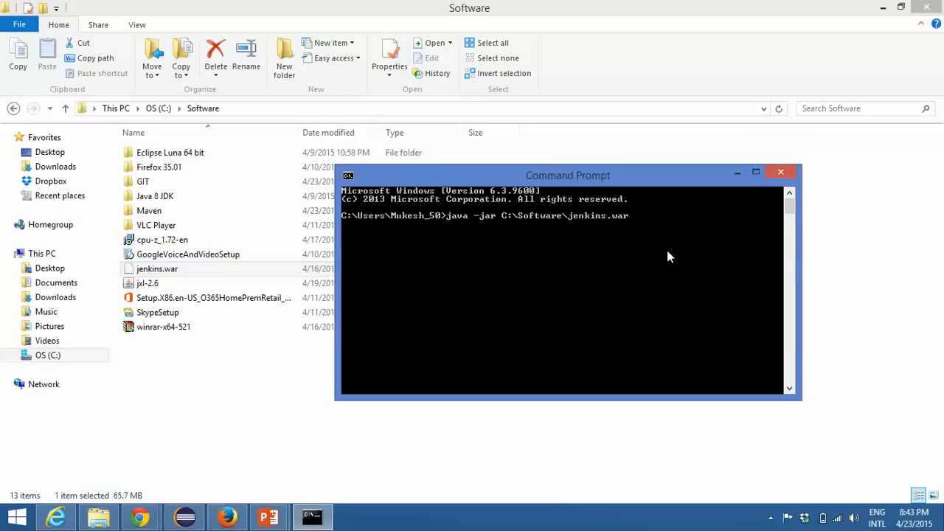
key("Return")
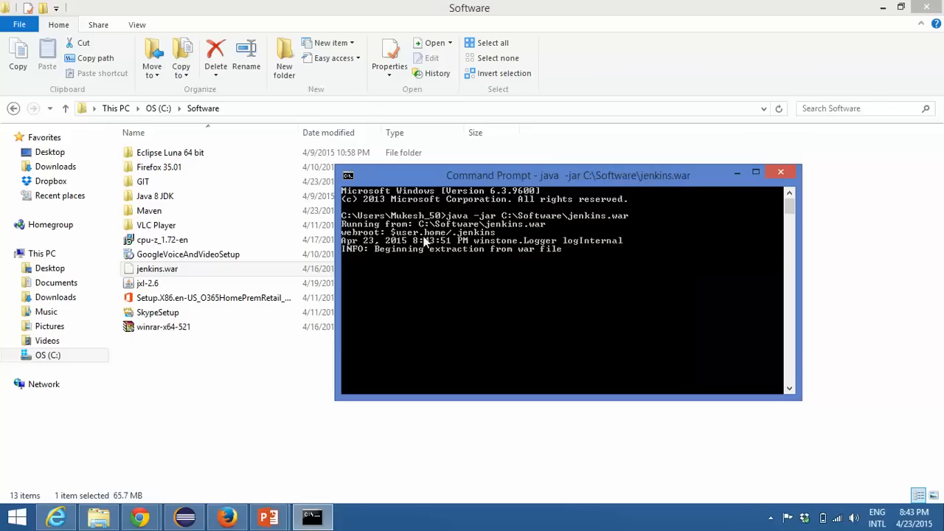
left_click_drag(602, 183, 482, 145)
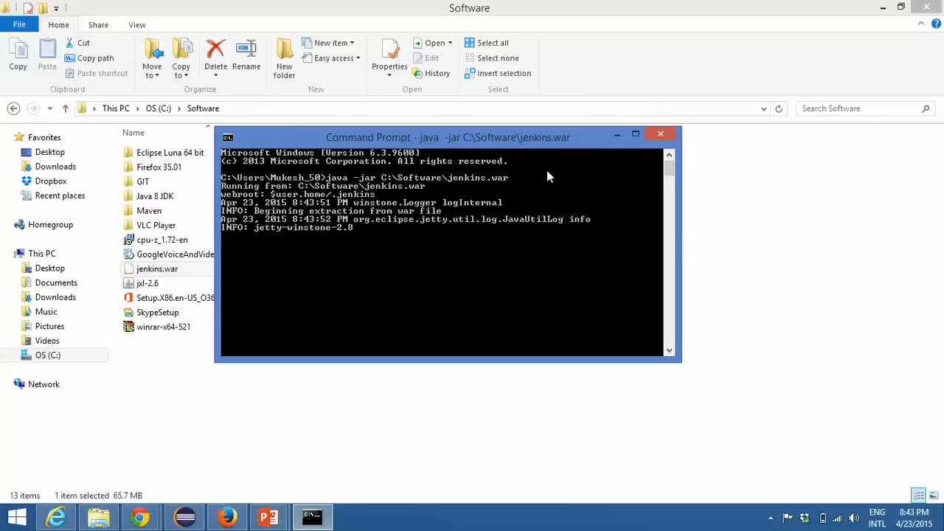
left_click(616, 137)
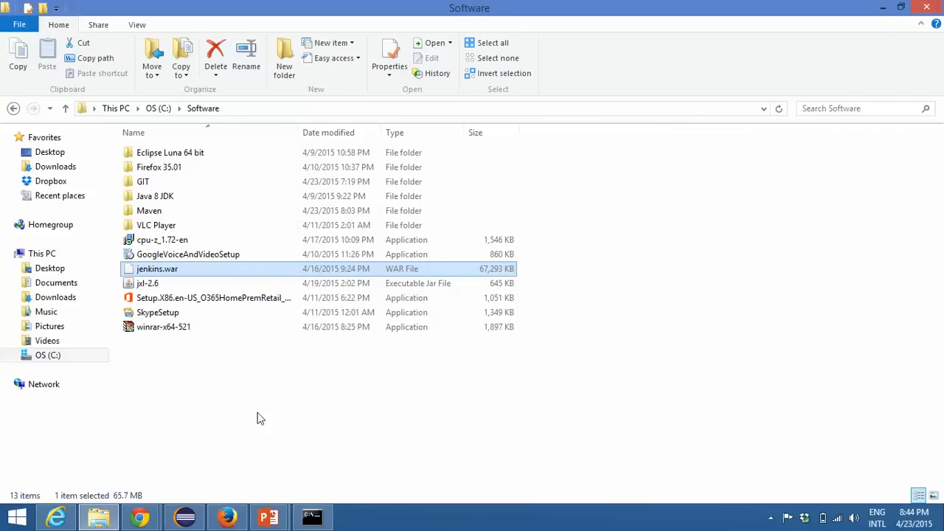
Step: Switch to Eclipse, start a new Java project named JenkinsDemo and proceed to its Java build settings
left_click(186, 518)
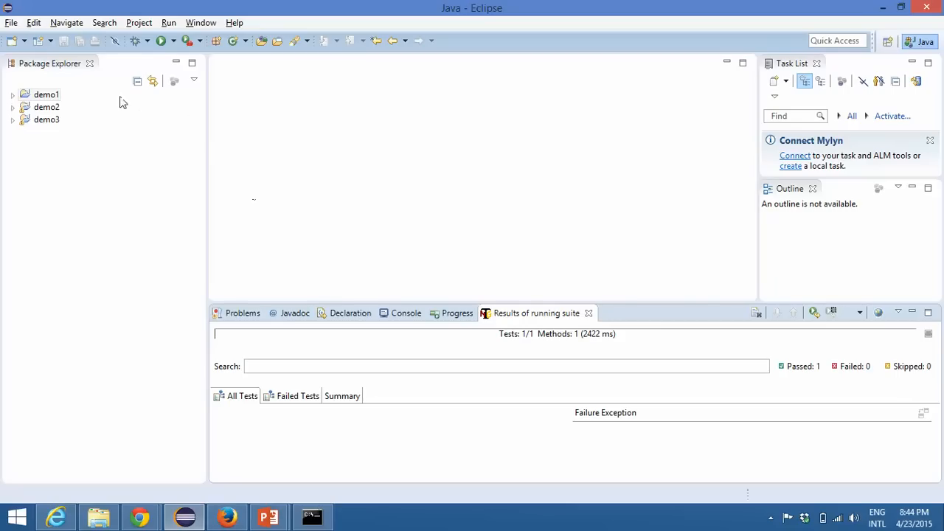
left_click(11, 23)
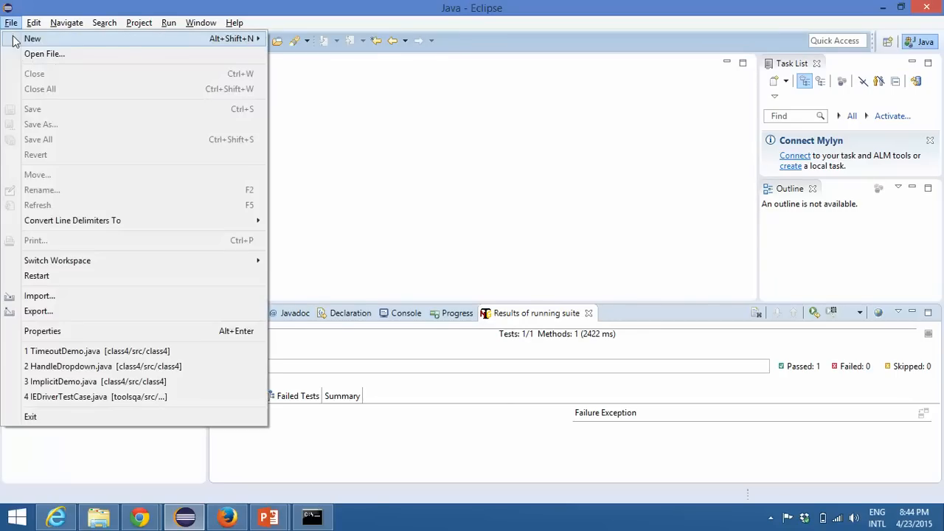
mouse_move(262, 38)
left_click(295, 35)
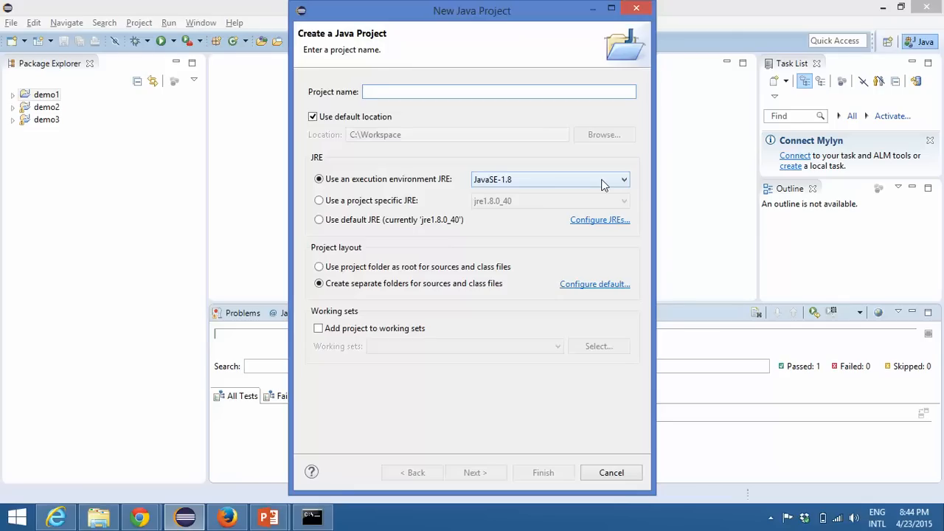
type("JenkinsDe")
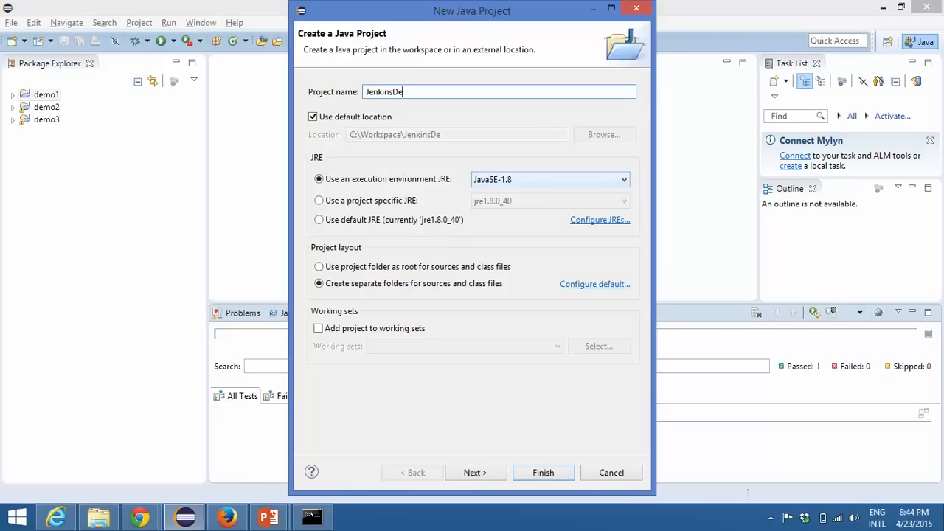
left_click(458, 473)
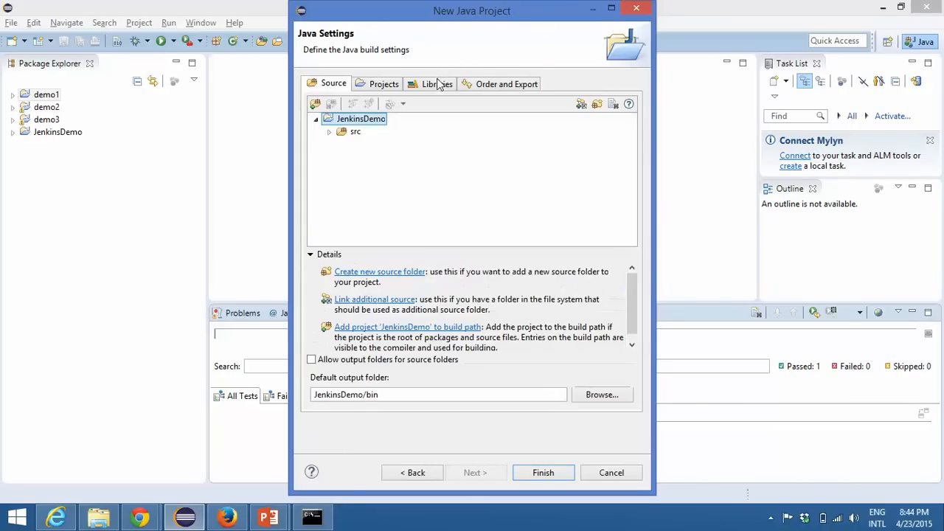
Step: Add selenium-server-standalone-2.45.0 as an external JAR to the project's libraries and finish creating the project
left_click(440, 81)
left_click(574, 142)
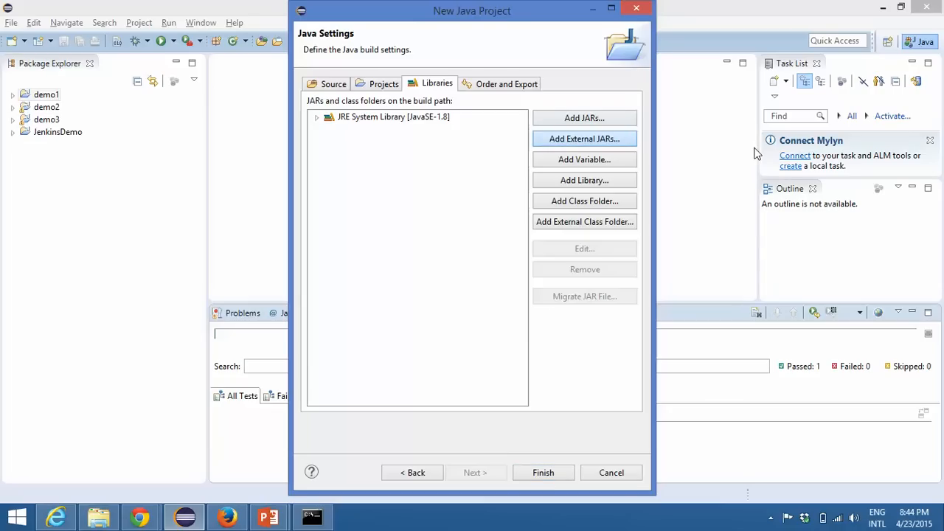
left_click(618, 140)
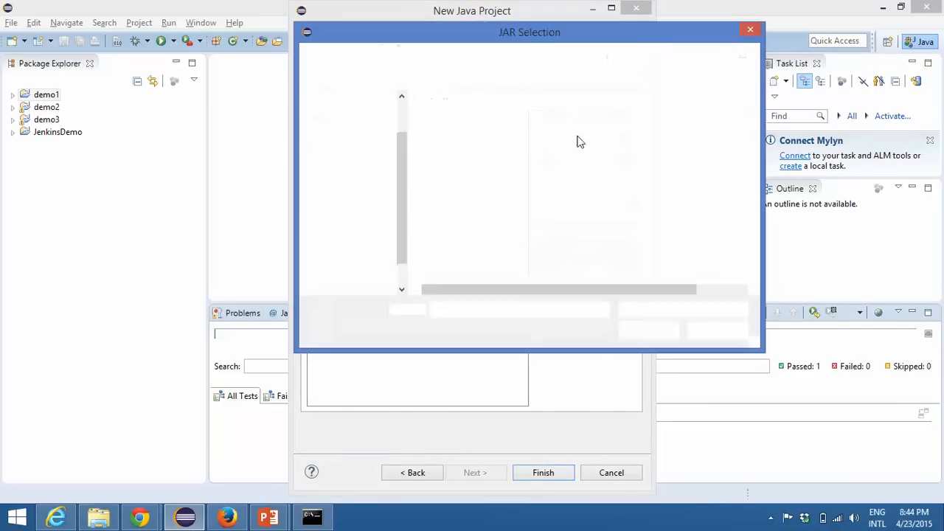
left_click(496, 119)
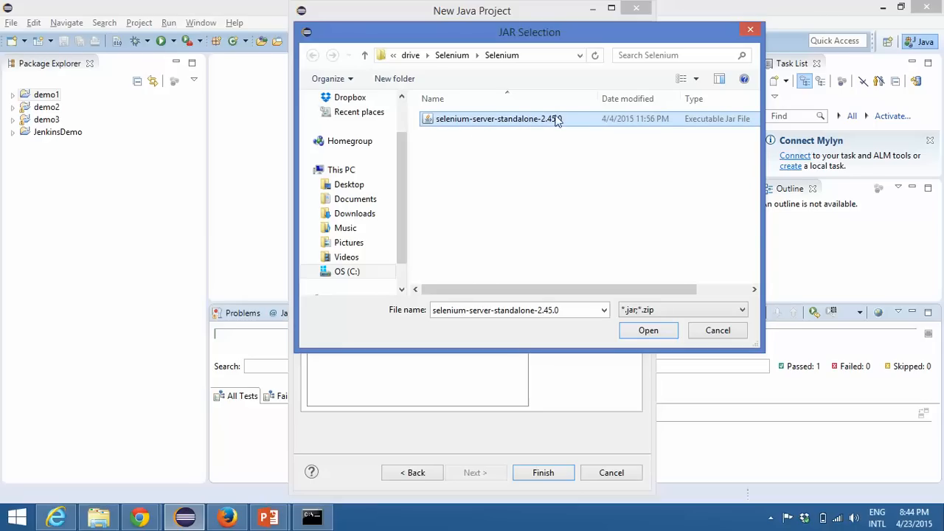
left_click(648, 329)
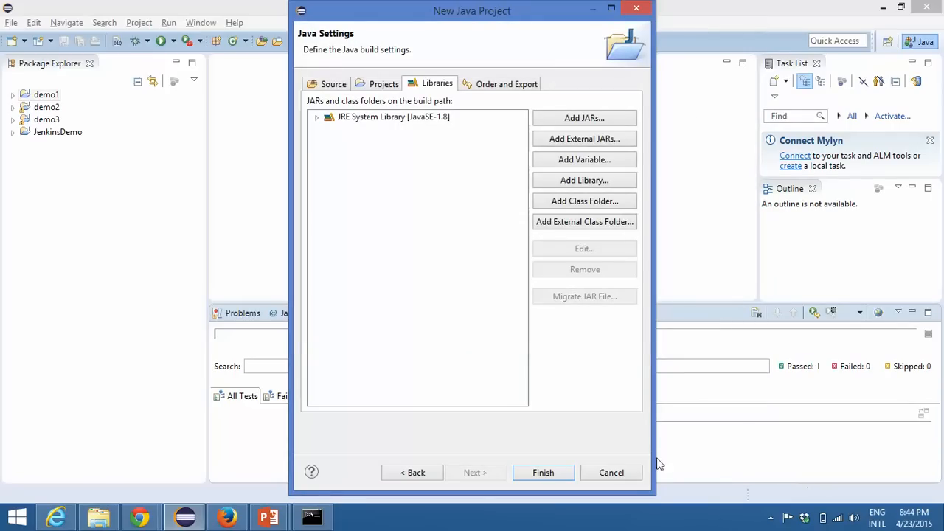
left_click(543, 472)
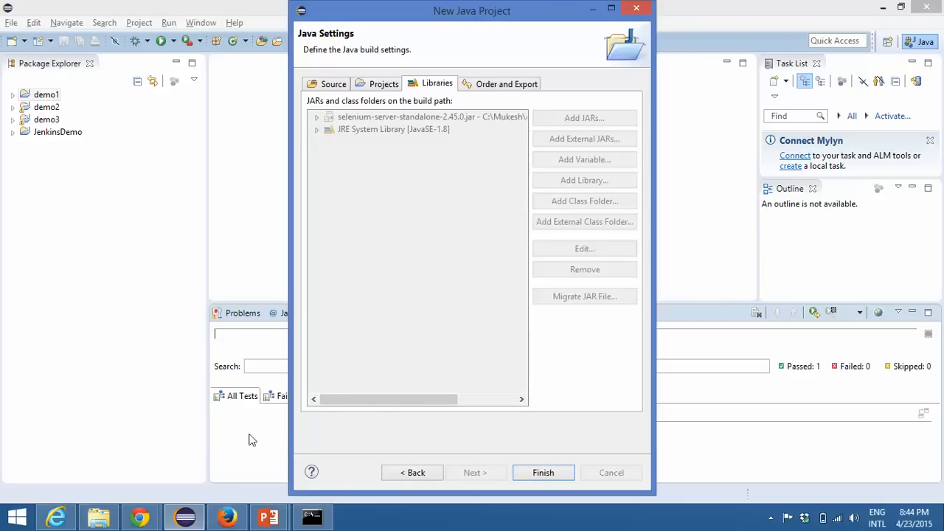
Step: Check the Jenkins startup log in the Command Prompt to see whether the server is running
left_click(311, 516)
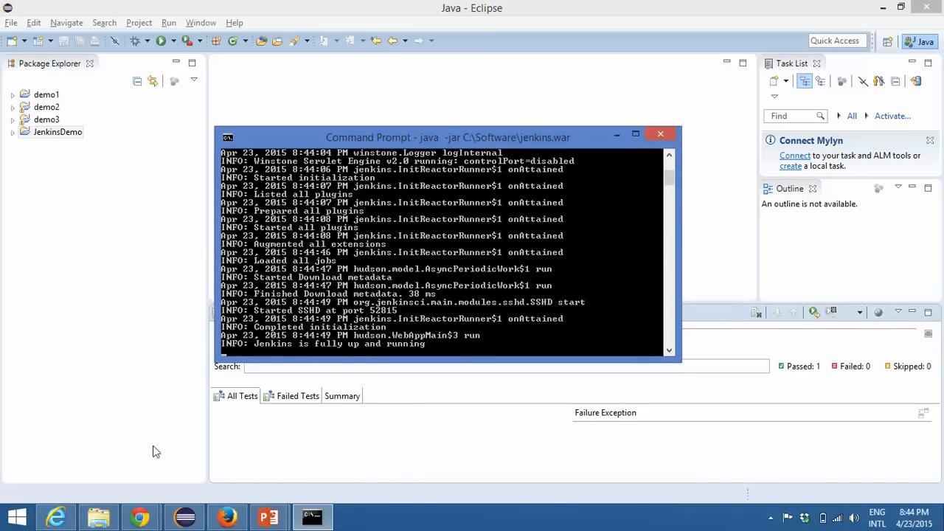
left_click(56, 516)
left_click(170, 32)
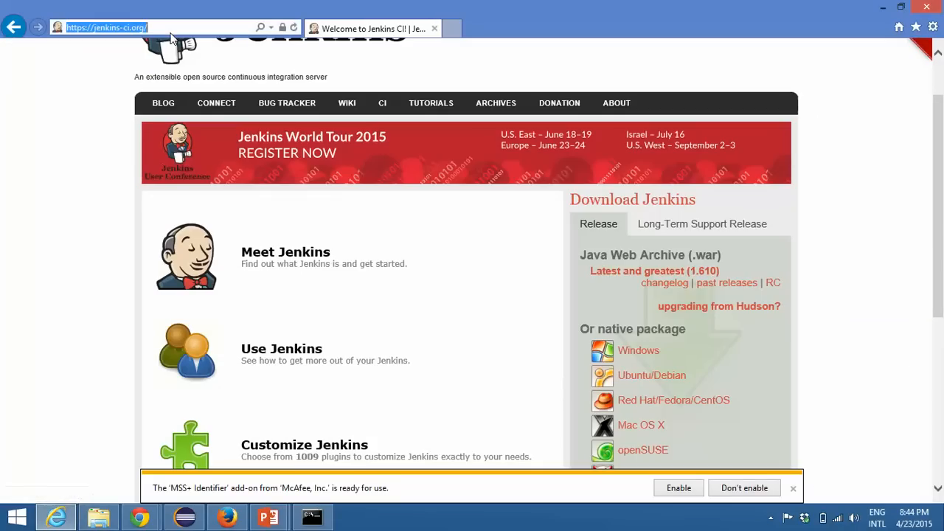
left_click(311, 516)
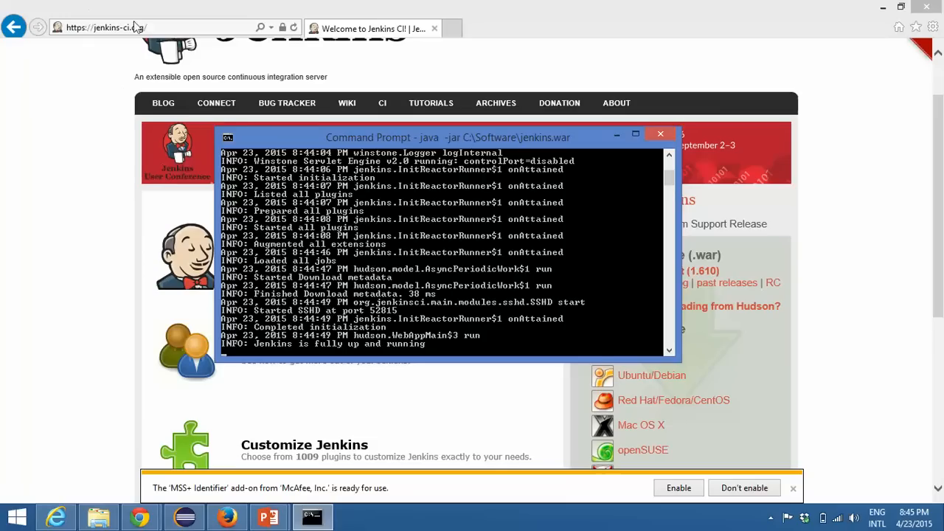
Step: Try to open localhost:8080 in Internet Explorer and follow the first web search result for it
left_click(174, 26)
type("local")
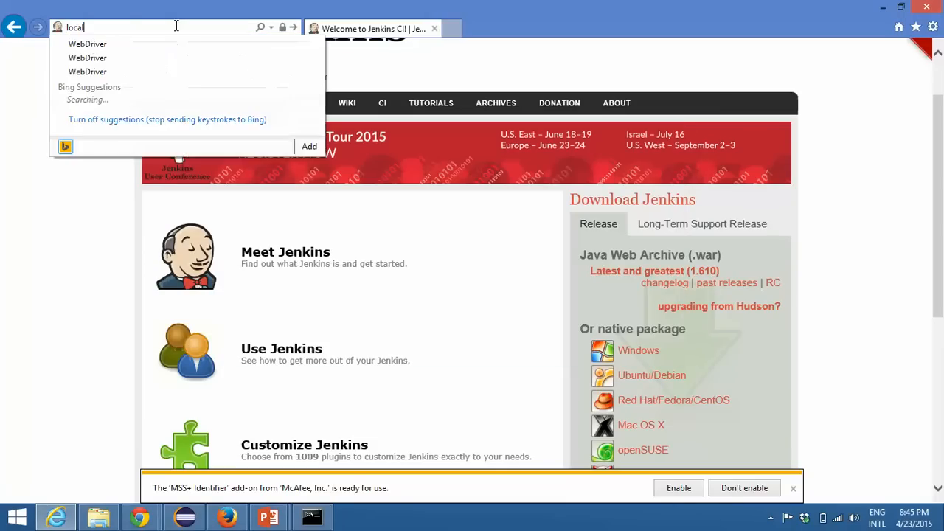
type("hos")
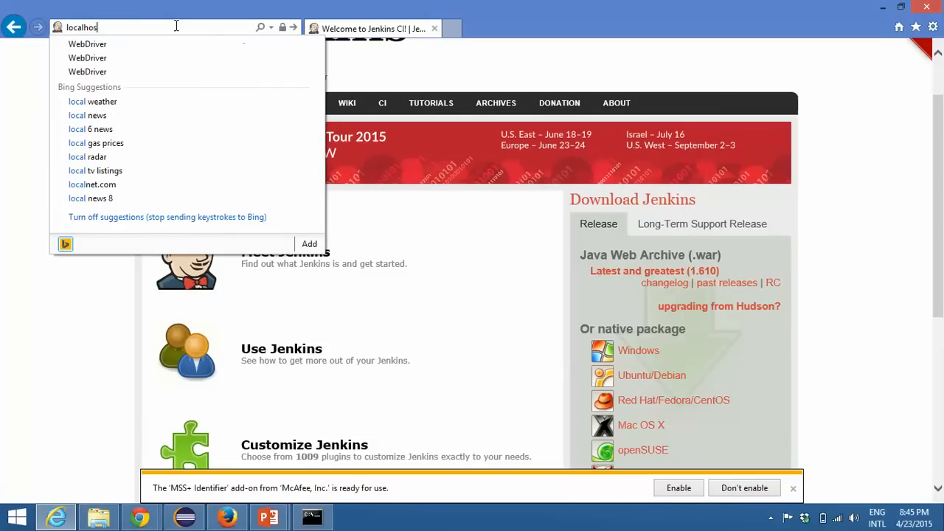
type("t:80")
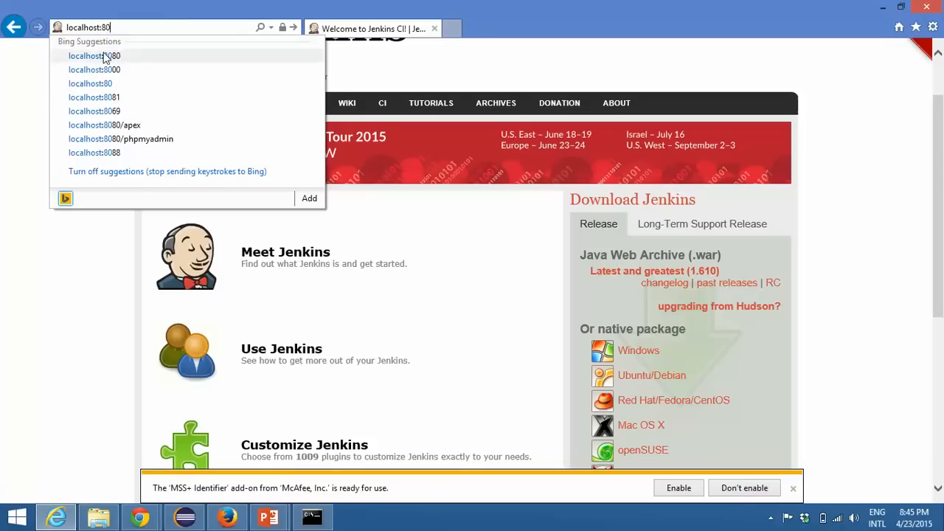
left_click(133, 56)
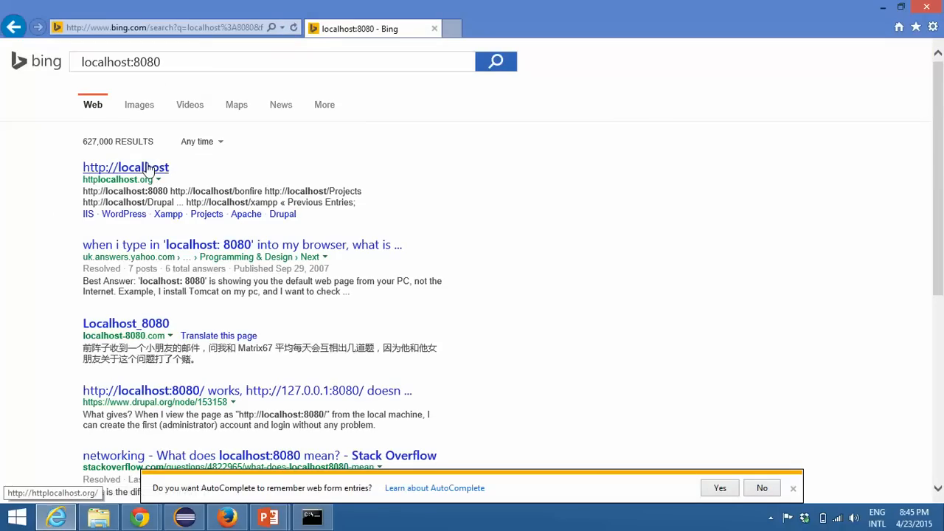
left_click(148, 170)
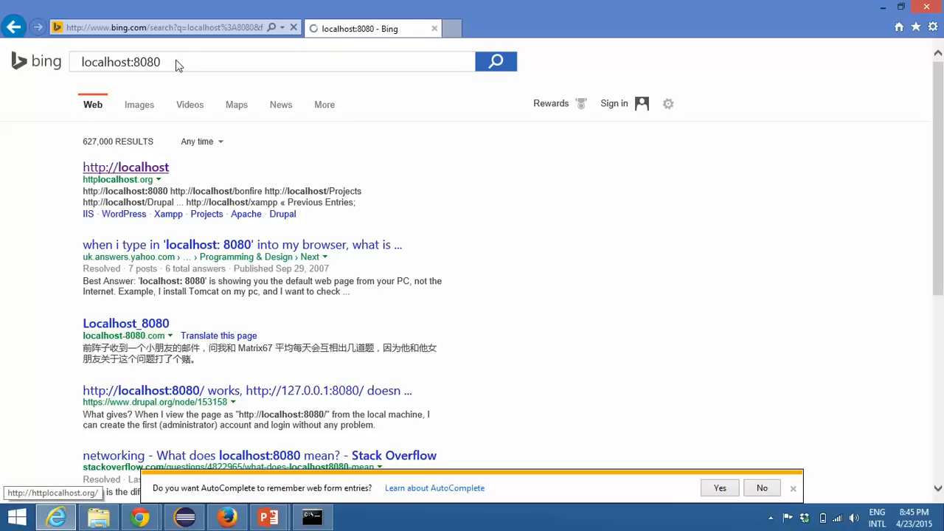
Step: Try again to load localhost:8080 from Internet Explorer's address field
left_click(135, 26)
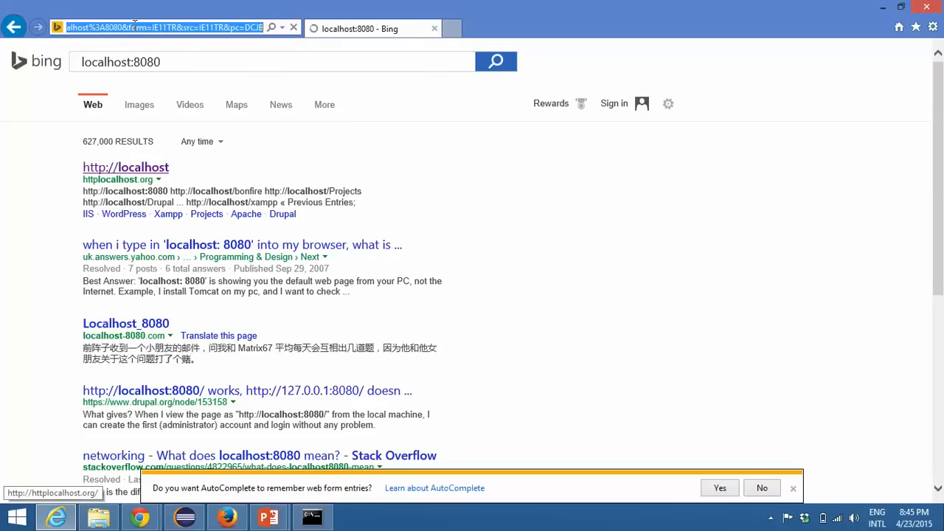
type("localhost:")
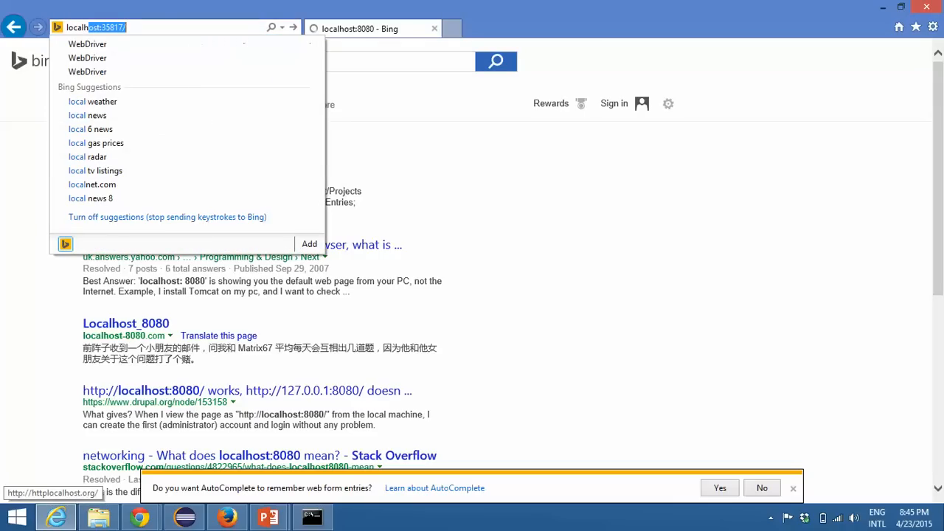
type(":")
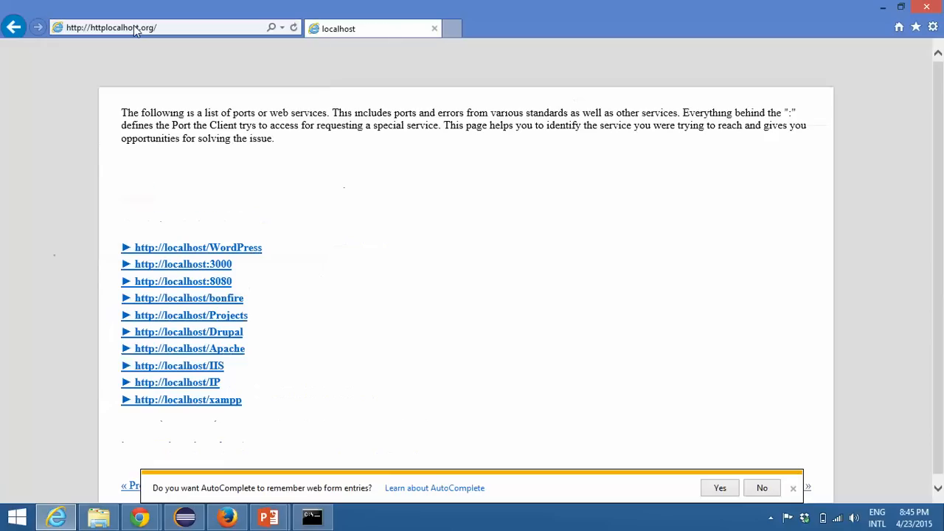
left_click(175, 28)
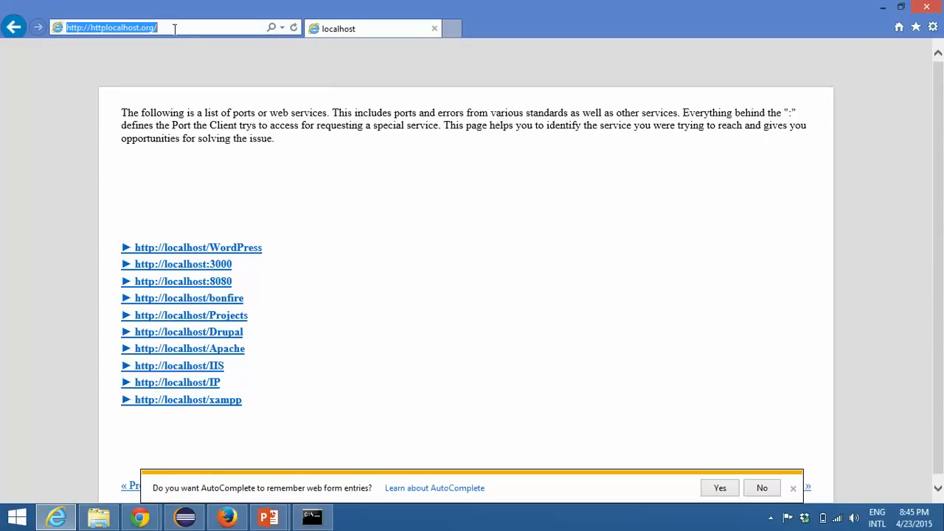
type("localhos")
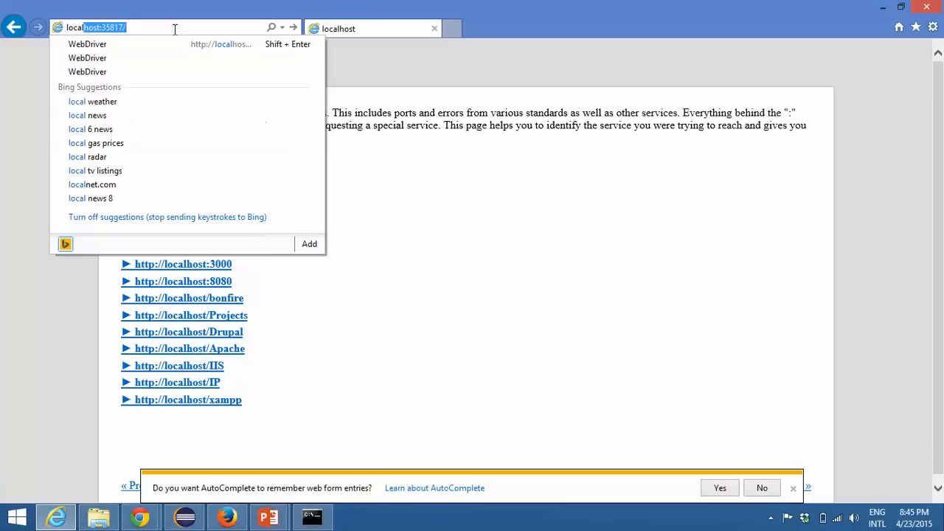
type("t:8080")
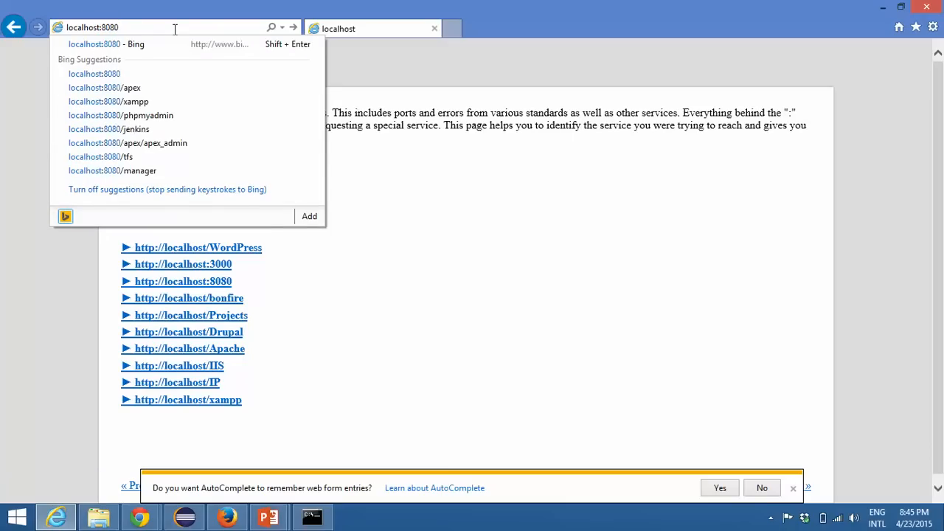
key("Return")
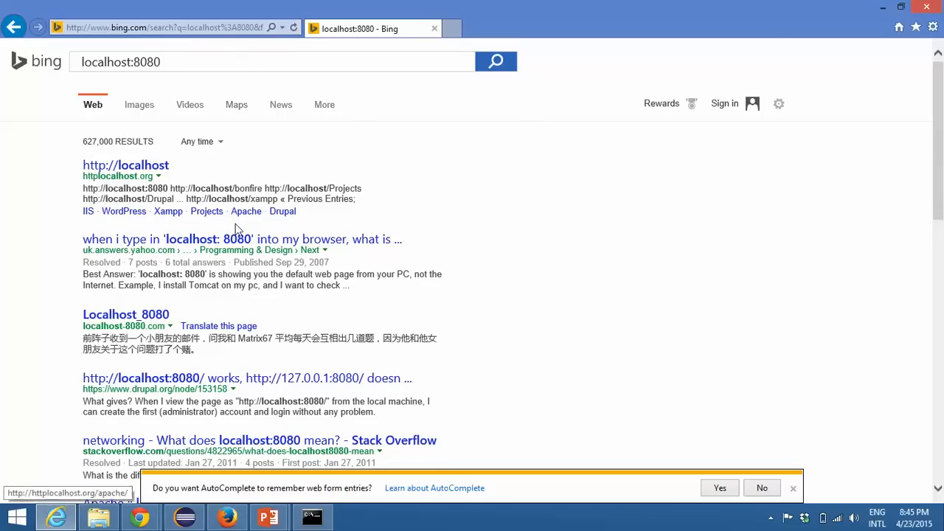
mouse_move(156, 523)
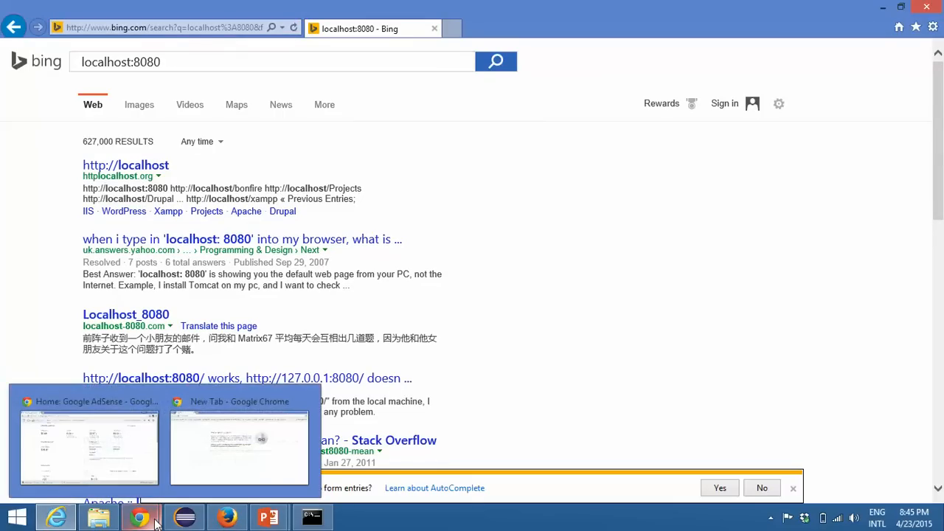
left_click(218, 466)
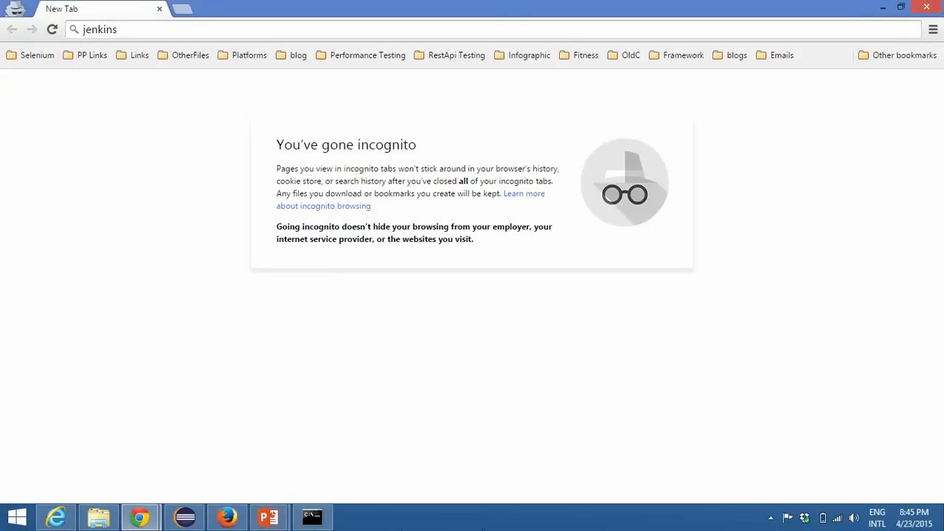
key("super")
type("notepad")
key("Return")
type("http")
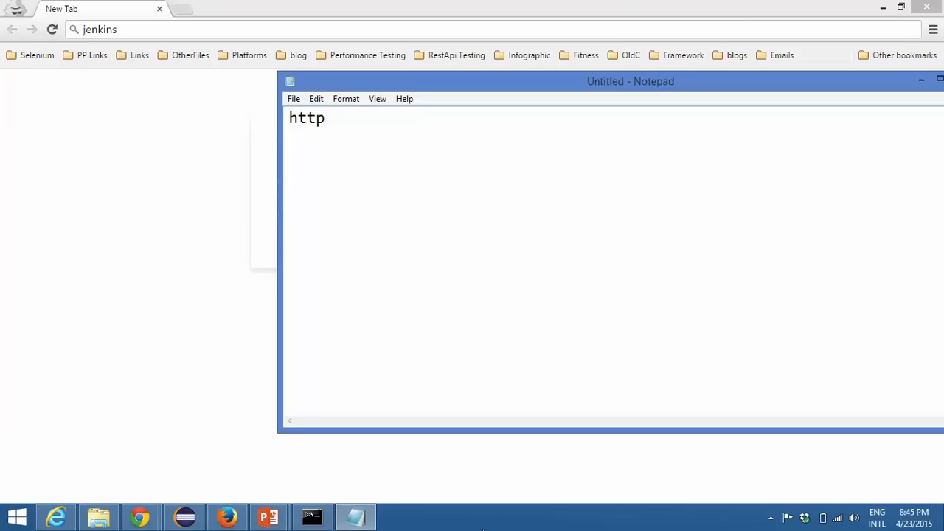
type("://localhost:8080")
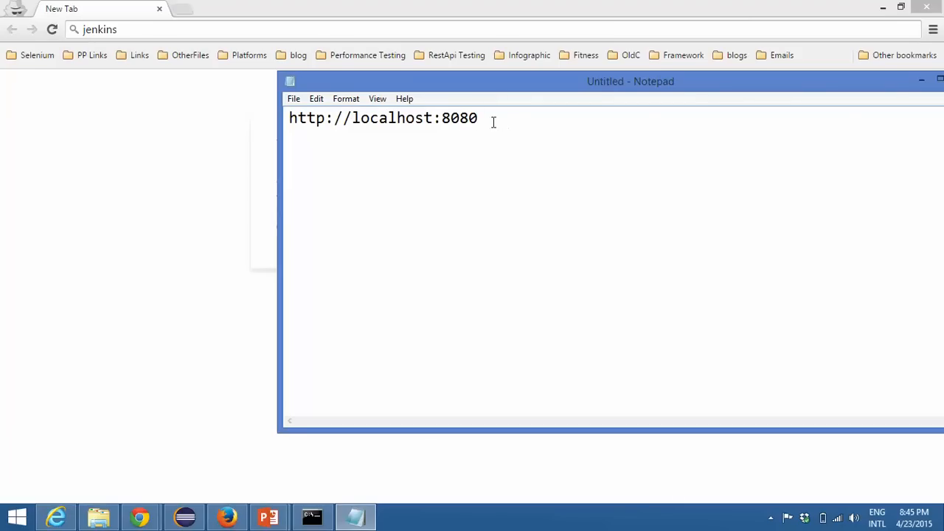
Step: Copy the address from Notepad, load it in the incognito Chrome window and open Jenkins' Configure System page
left_click_drag(506, 122, 227, 127)
key("ctrl+c")
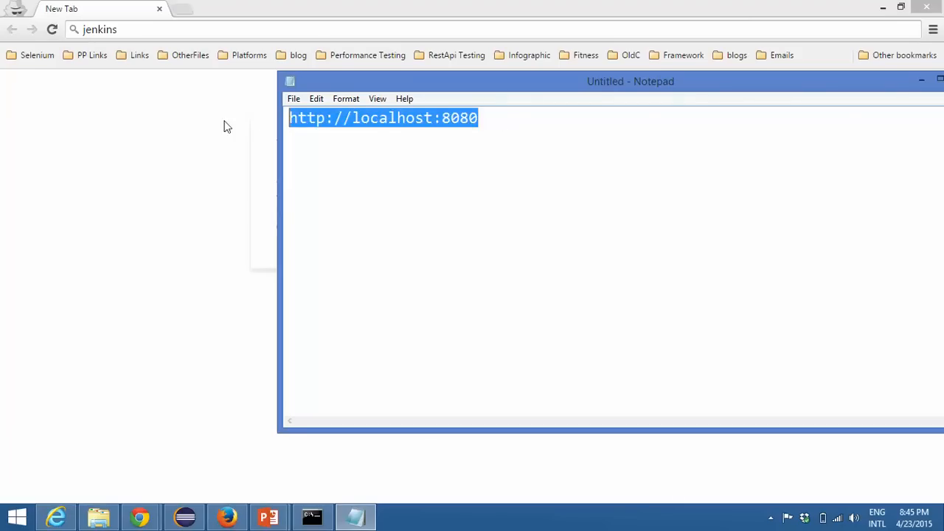
left_click(144, 29)
key("ctrl+v")
key("Return")
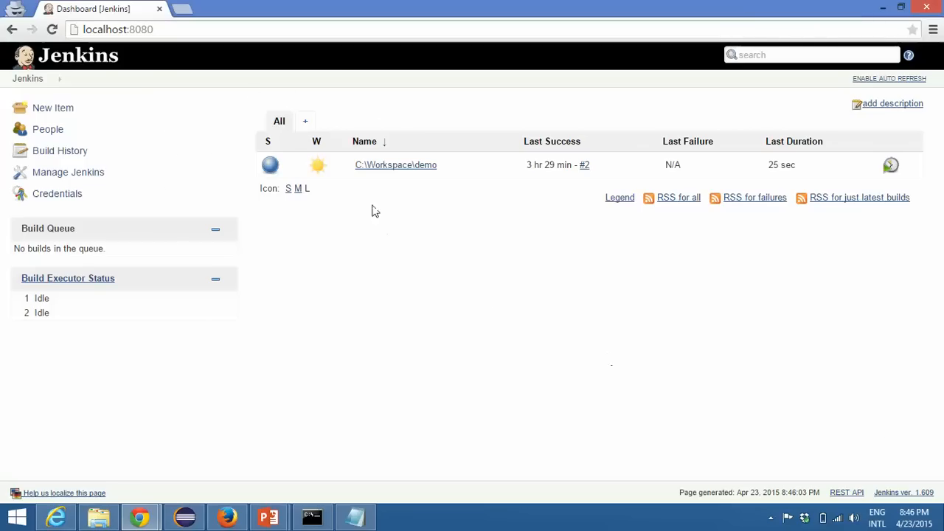
left_click(81, 174)
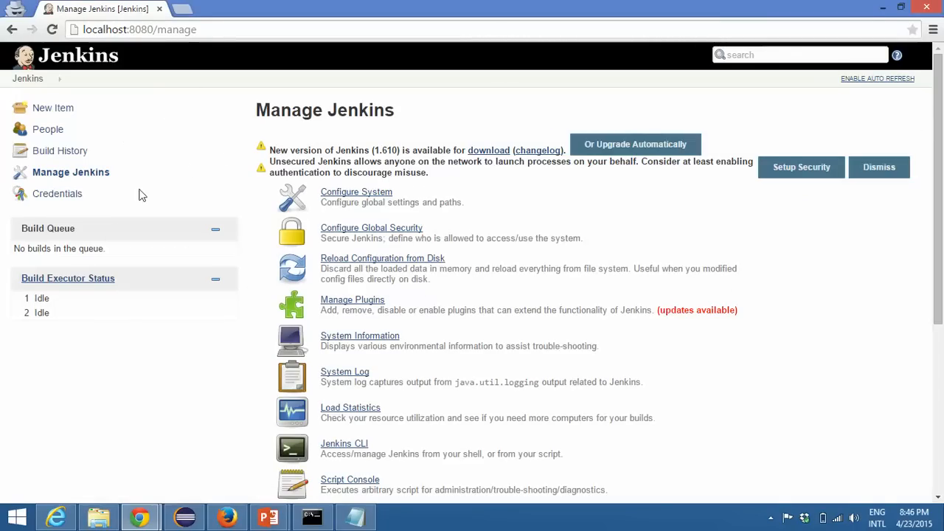
left_click(353, 192)
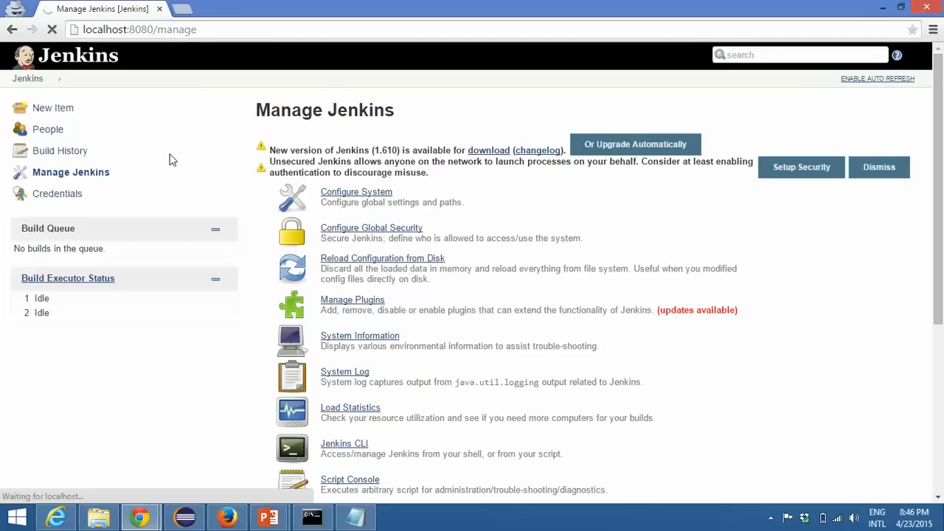
Step: Switch to File Explorer, browse to C:\Program Files\Java\jdk1.8.0_40 and copy the folder's path
left_click(99, 517)
left_click(46, 354)
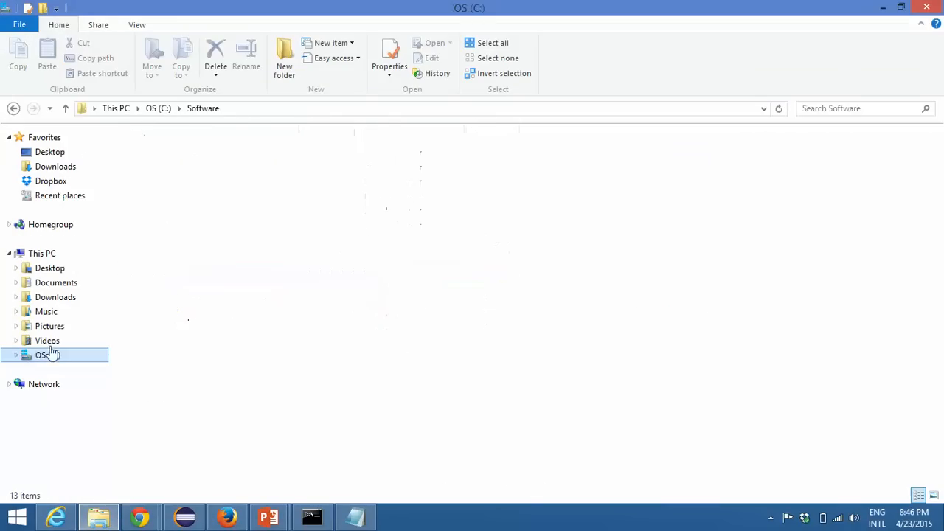
left_click(165, 297)
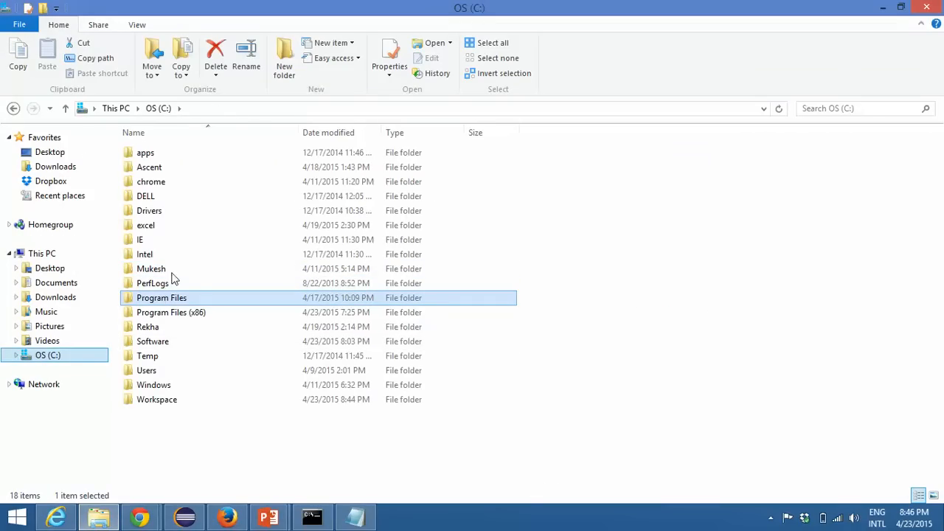
double_click(164, 299)
double_click(171, 243)
double_click(163, 153)
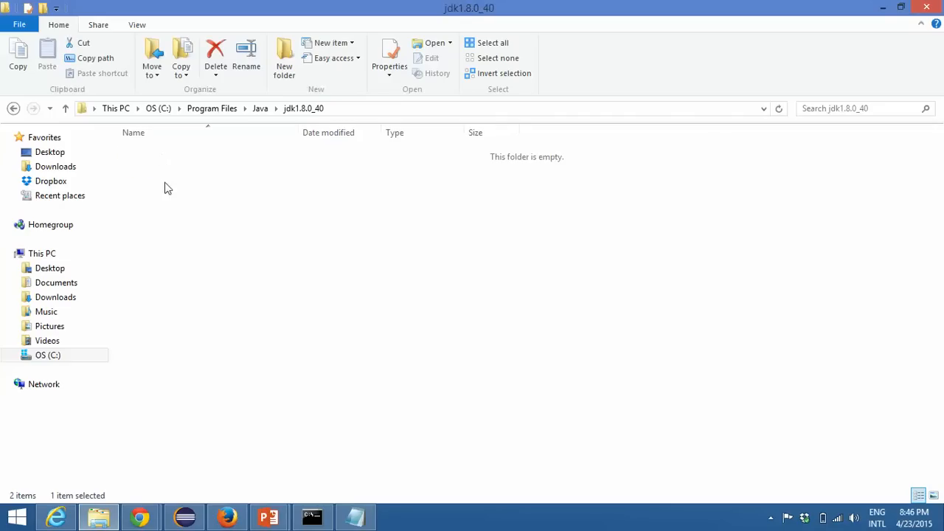
left_click(370, 110)
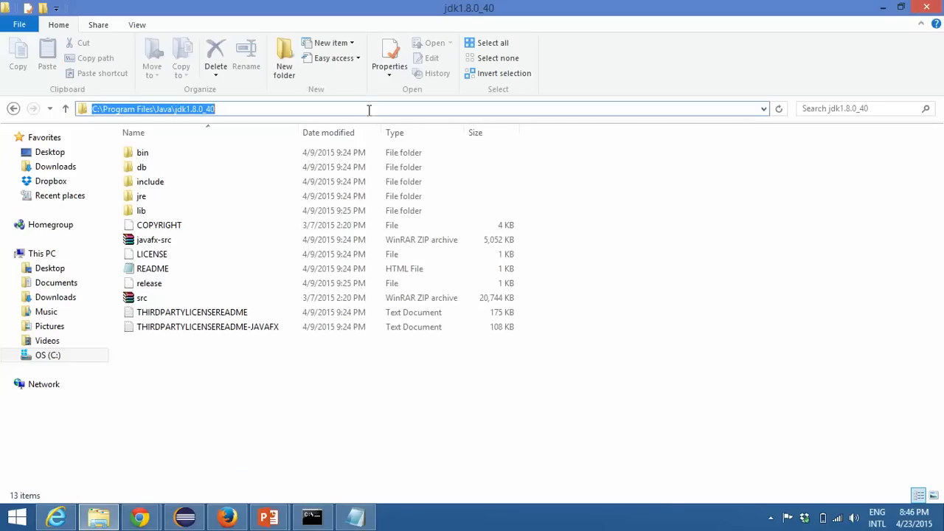
right_click(317, 114)
left_click(366, 159)
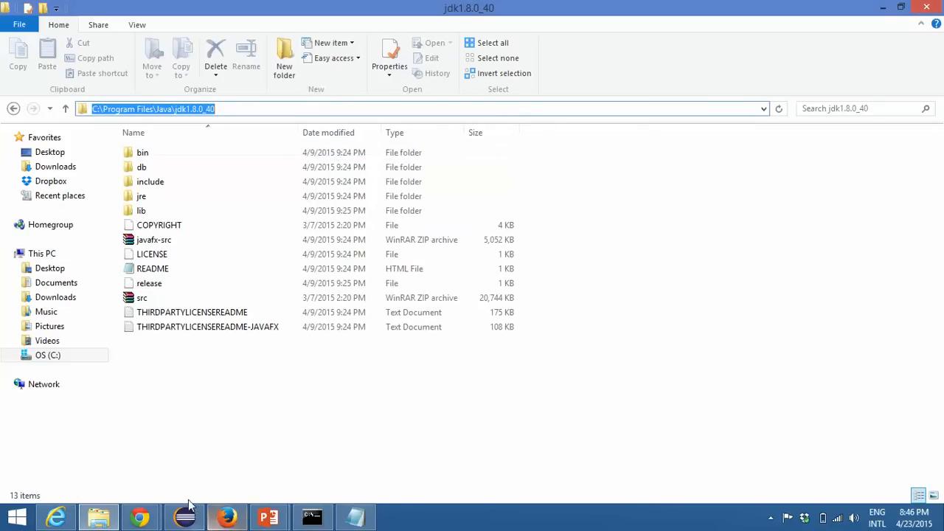
Step: Return to the incognito Chrome window, expand the JDK installations and check the JDK's name and JAVA_HOME path
left_click(140, 516)
left_click(239, 443)
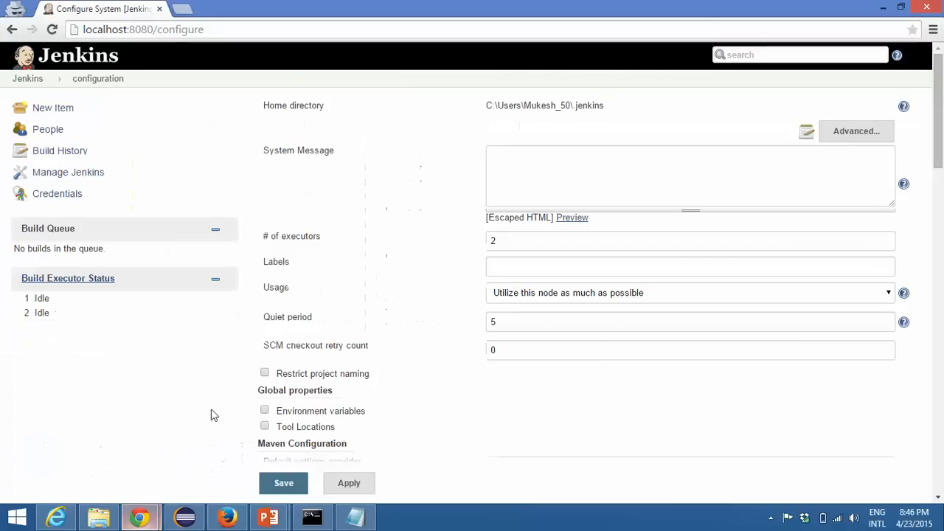
scroll(359, 331, "down", 4)
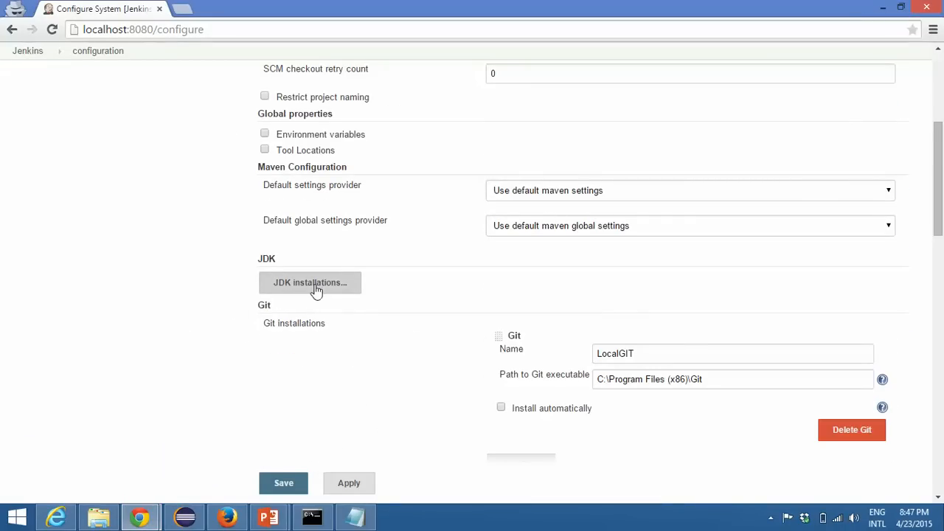
left_click(294, 288)
left_click_drag(625, 299, 425, 306)
left_click(586, 299)
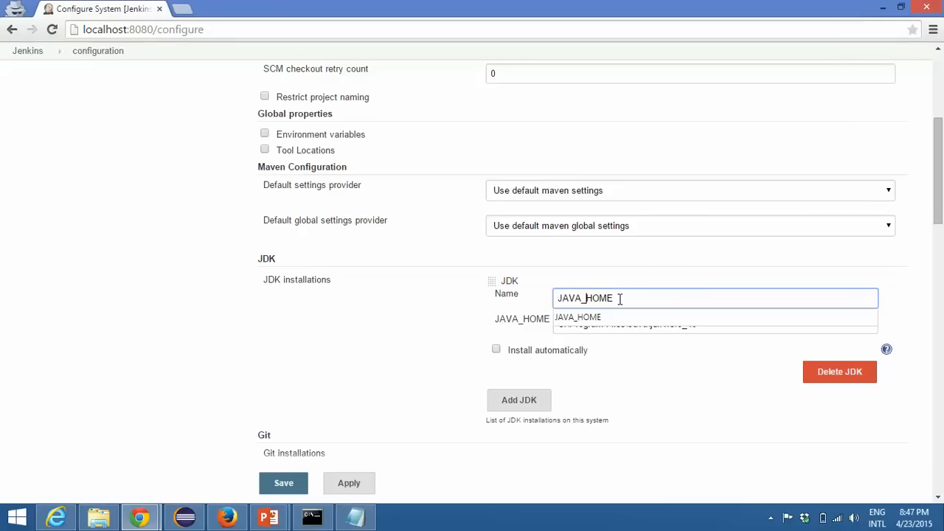
left_click(354, 331)
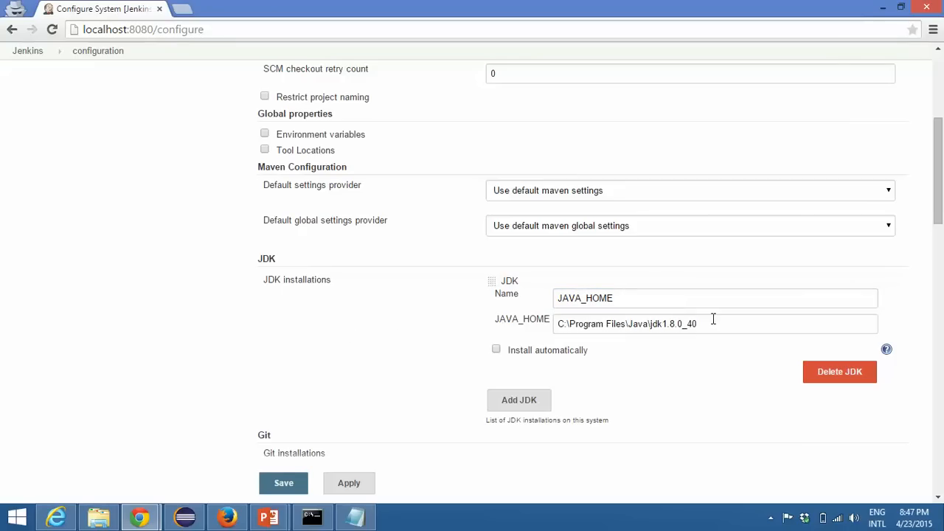
left_click_drag(705, 323, 511, 325)
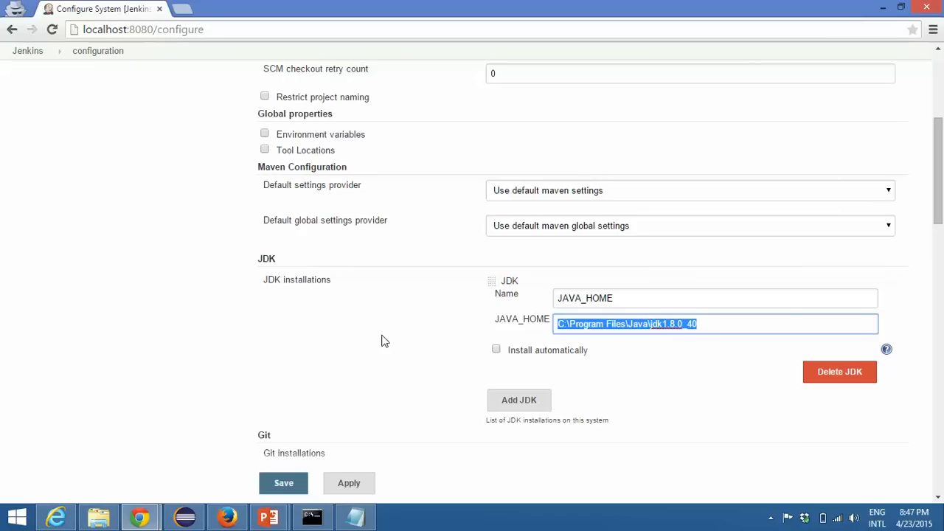
left_click(196, 271)
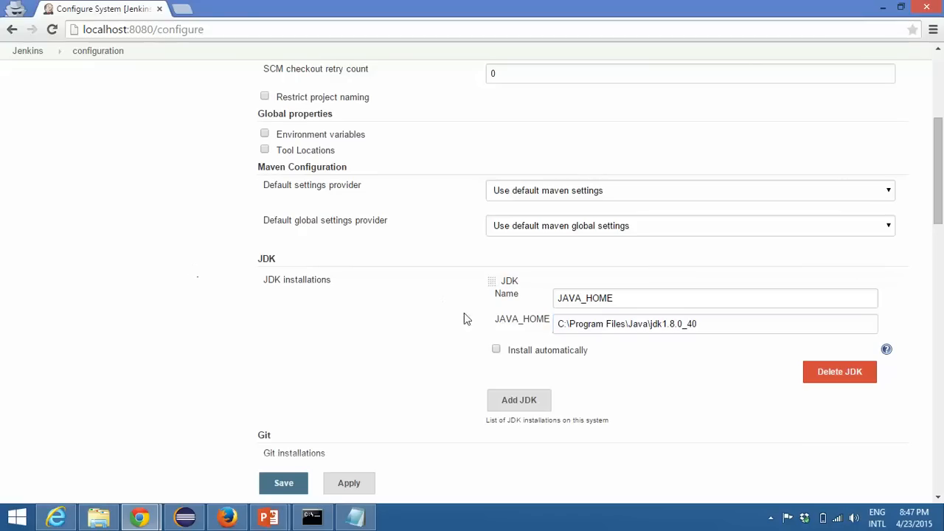
Step: Save the Jenkins system configuration and select the dashboard's address
scroll(61, 328, "down", 10)
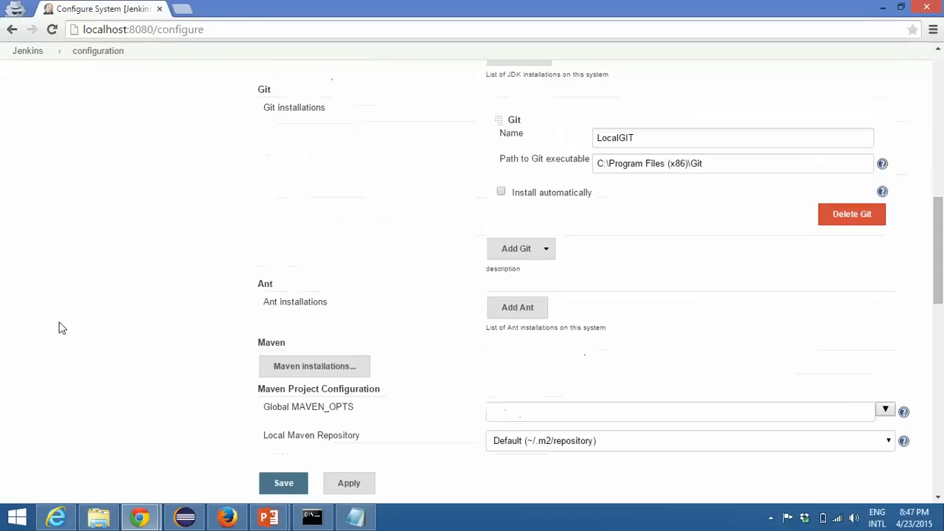
scroll(61, 327, "down", 3)
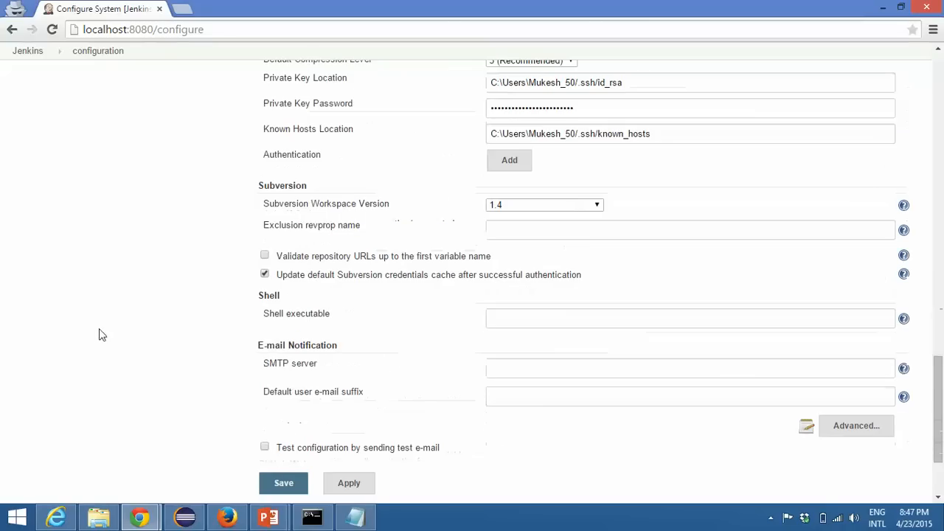
left_click(295, 487)
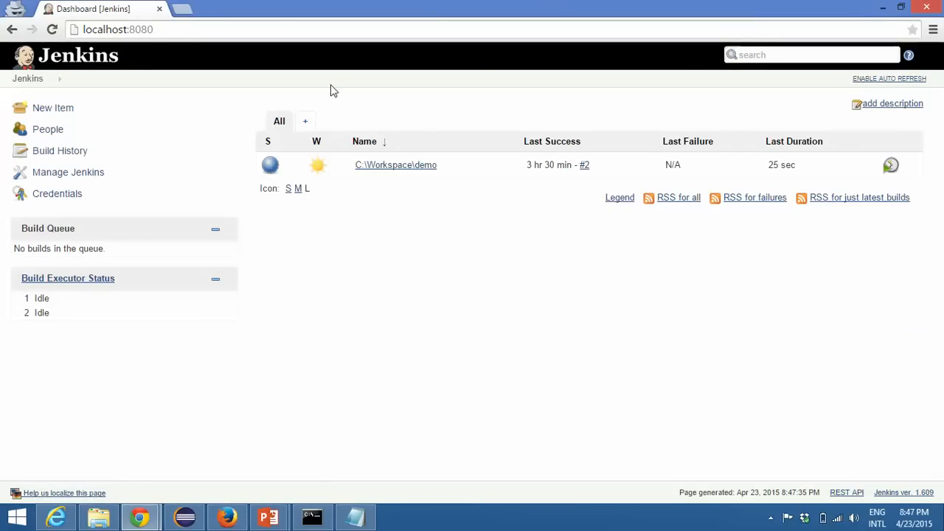
left_click(193, 35)
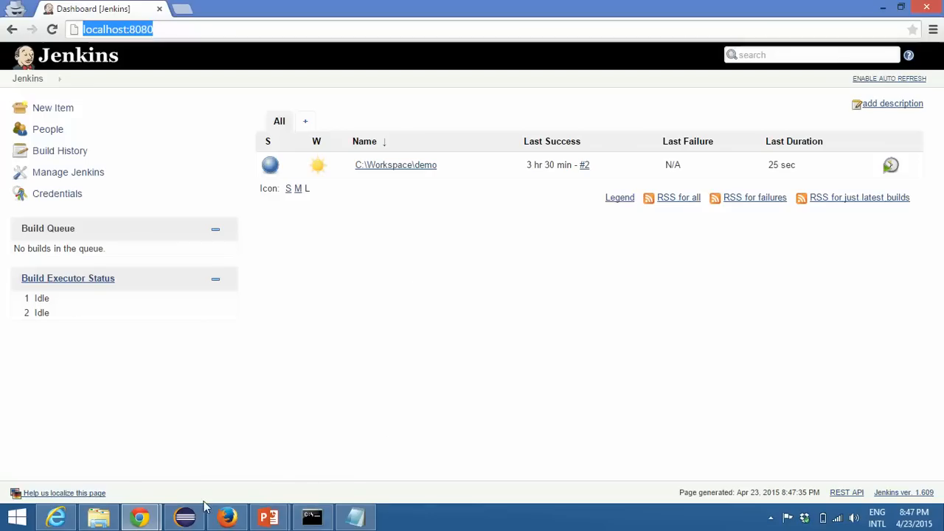
Step: Switch to Eclipse and create a package named demoJenkins in the src folder of the JenkinsDemo project
left_click(185, 517)
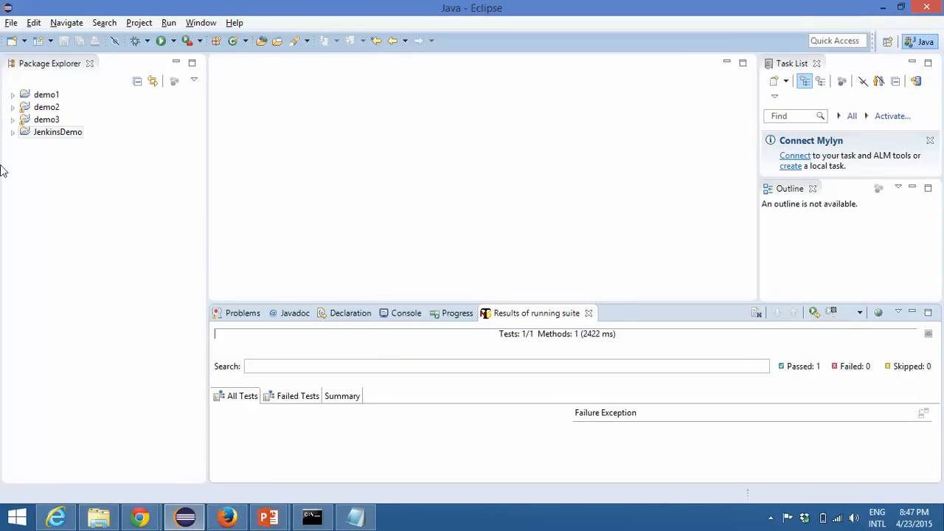
double_click(37, 133)
left_click(52, 145)
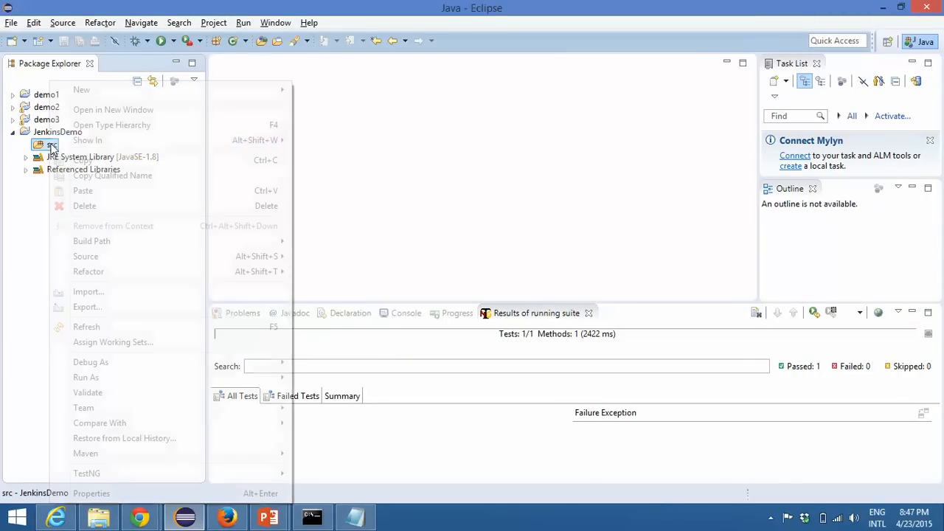
right_click(51, 145)
mouse_move(238, 91)
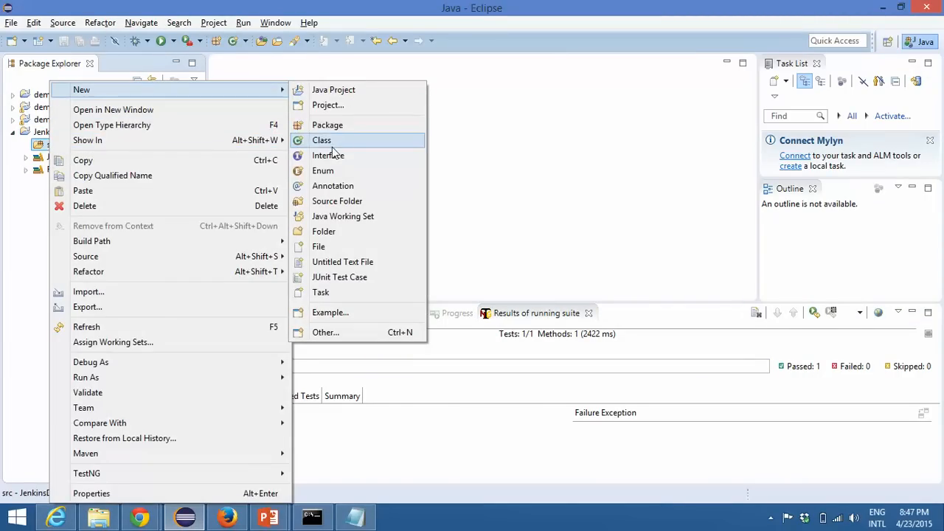
left_click(354, 126)
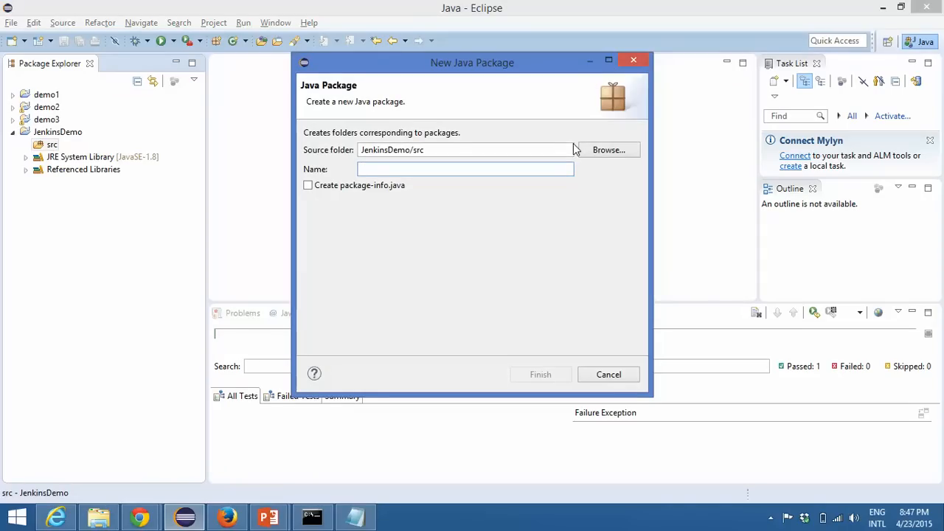
type("demoJen")
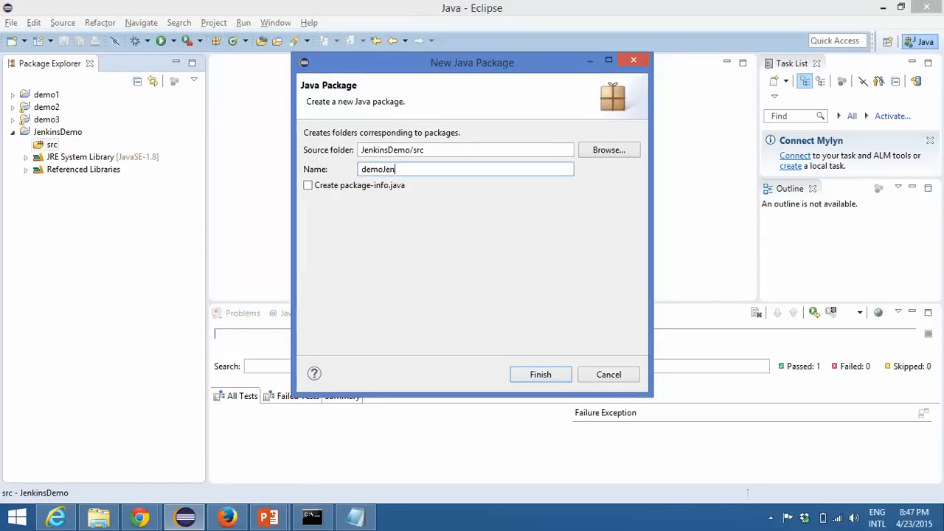
type("kins")
key("Return")
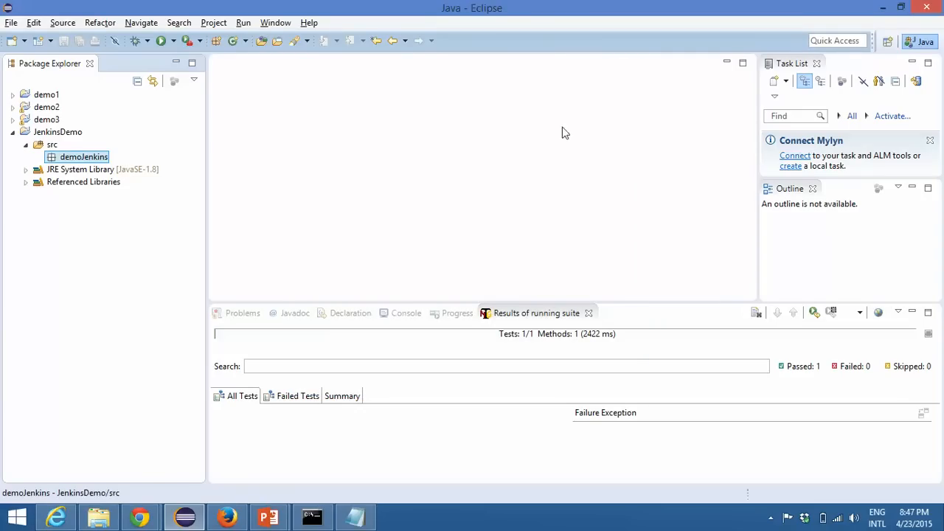
Step: Create a public Java class named DemoJenkisnJobs in the demoJenkins package
right_click(70, 157)
mouse_move(202, 107)
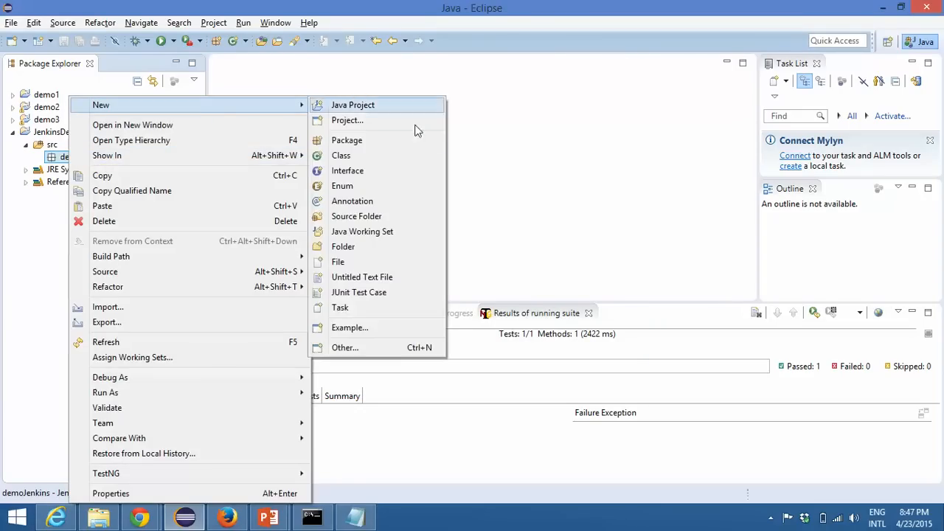
left_click(379, 155)
type("DemoJenkisnJobs")
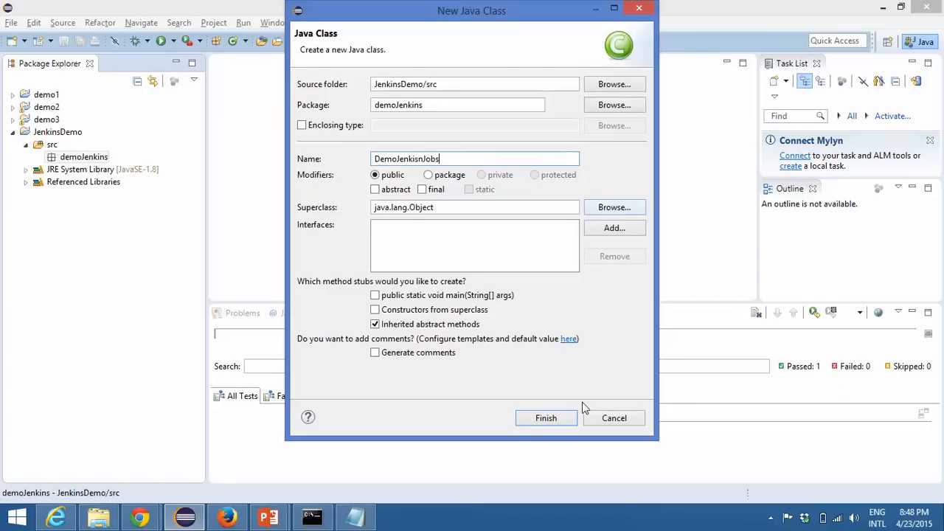
left_click(561, 417)
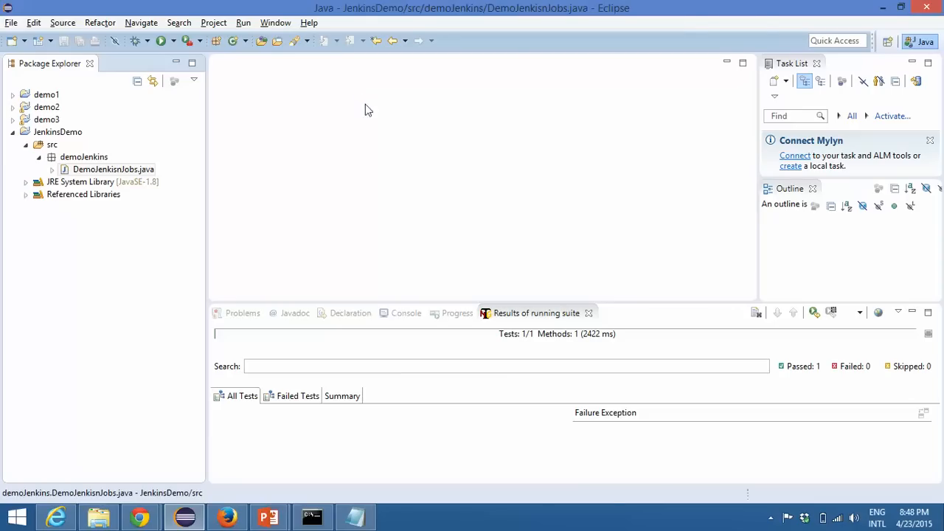
Step: Add an empty public void method testJenkins() to the body of the DemoJenkisnJobs class
left_click(393, 99)
key("Return")
key("Return")
key("Return")
key("Return")
key("Return")
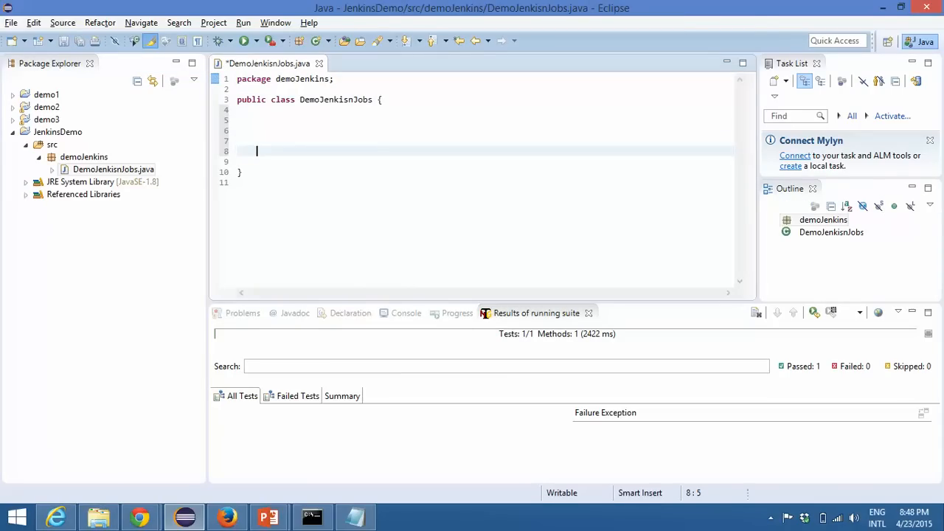
key("Up")
type("public voi")
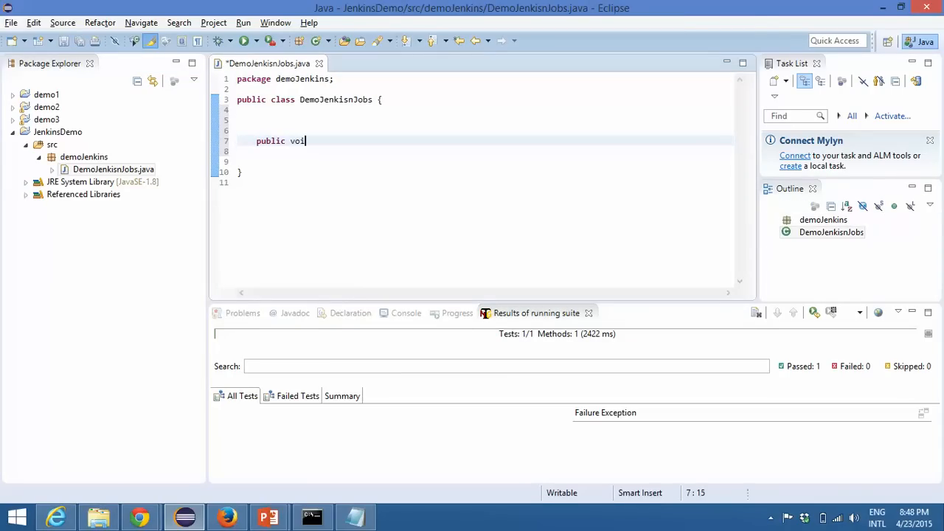
type("d testJenkins")
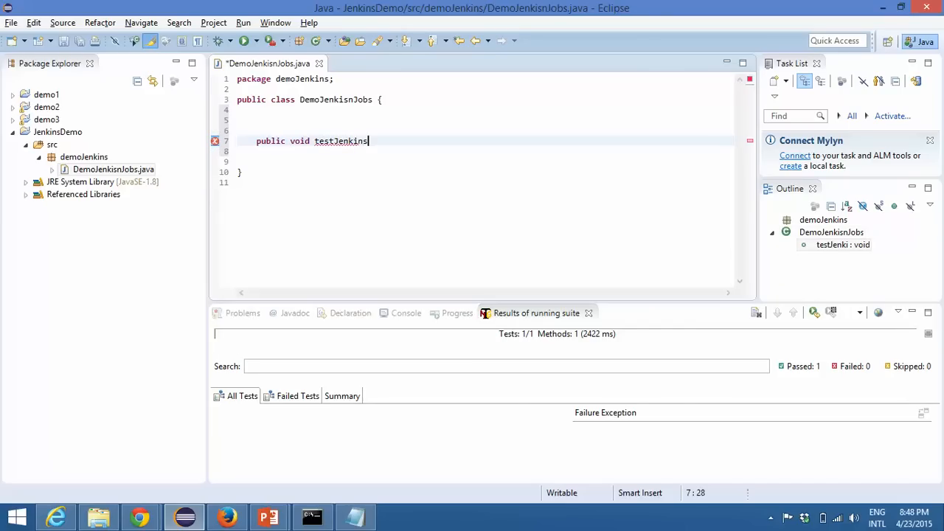
type("(){")
key("Return")
key("Up")
key("Up")
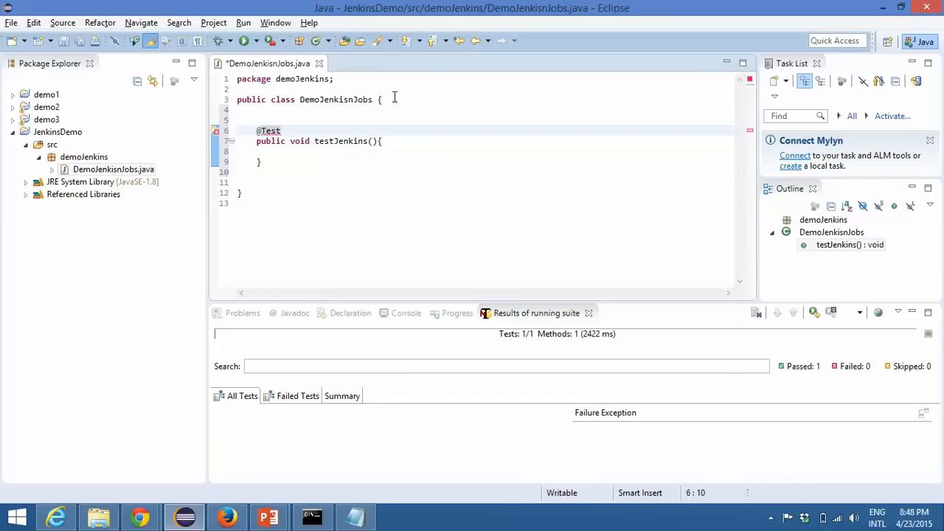
key("ctrl+space")
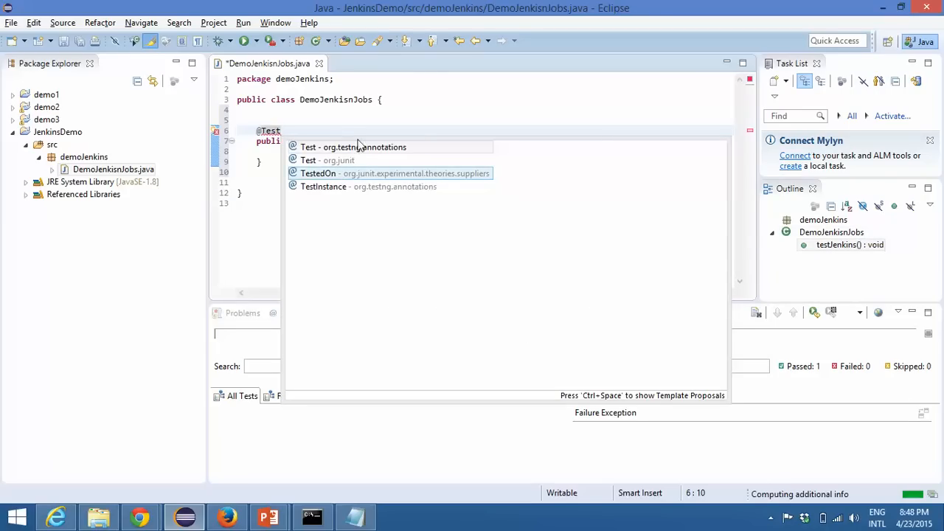
double_click(354, 147)
Step: Insert a System.out.println statement with blank lines around it in the body of testJenkins()
left_click(284, 182)
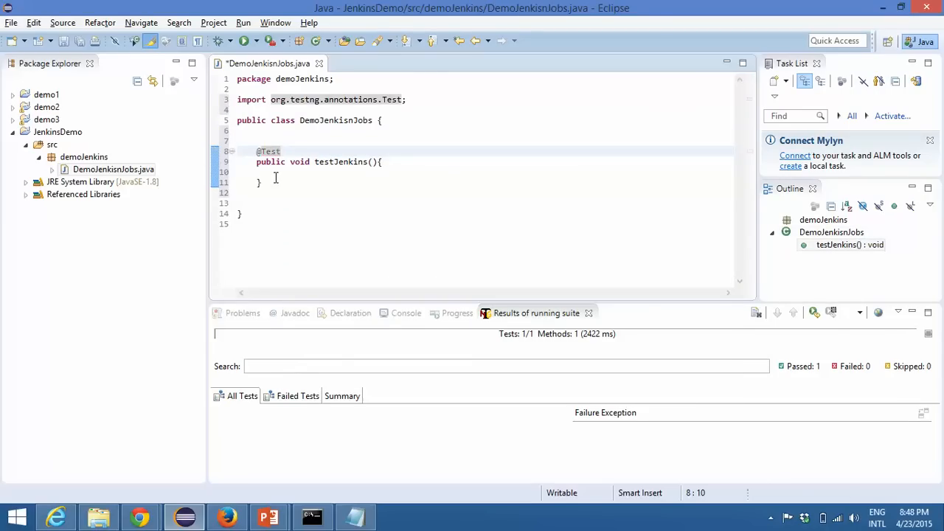
key("Up")
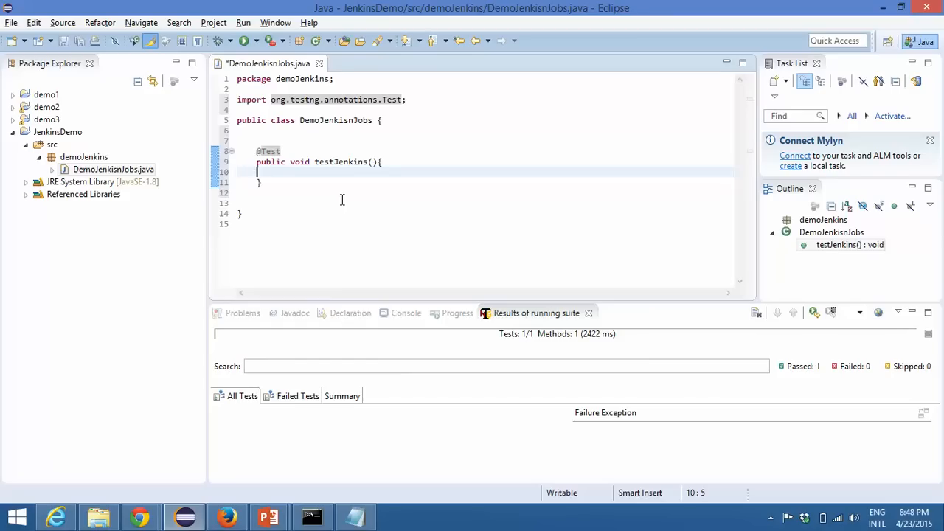
key("Return")
key("Return")
key("Return")
key("Up")
type("System.")
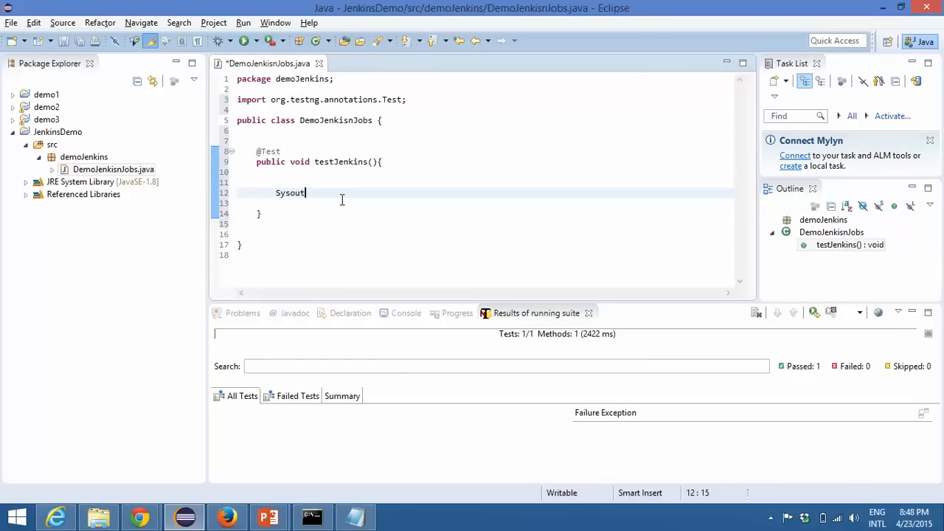
type("out")
key("ctrl+space")
Step: Enter "Welcome to Jenkins World" as the printed string and save the class file
type("\"\"")
type("W")
type("elcome to ")
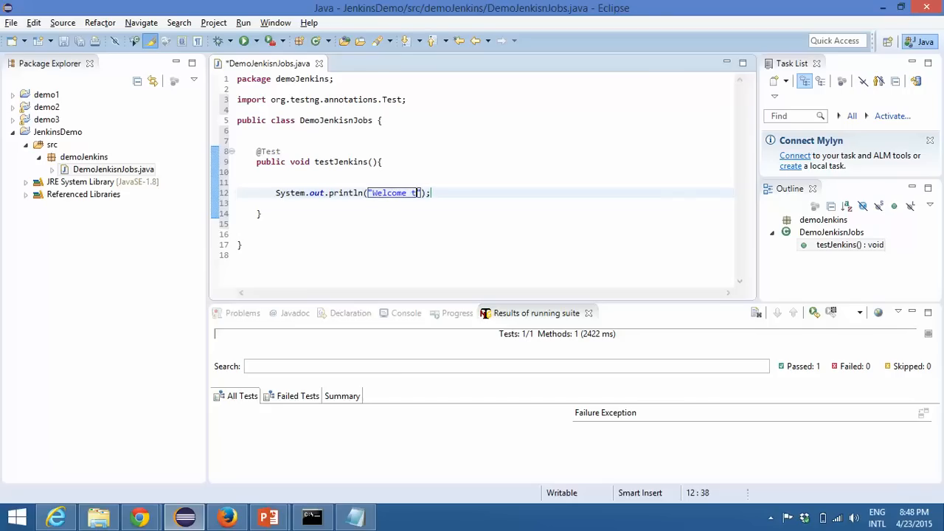
type("Jenkins ")
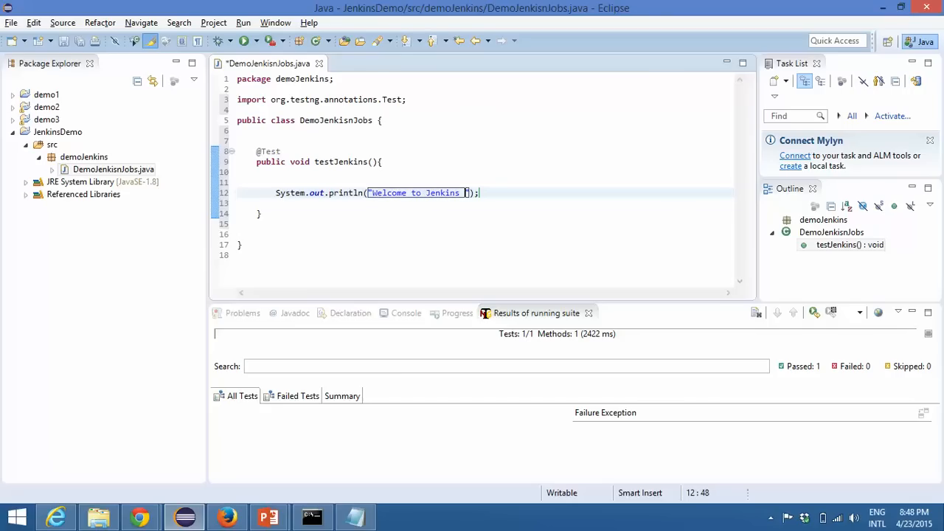
type("Worls")
key("BackSpace")
type("d")
key("ctrl+s")
left_click(390, 164)
Step: Convert DemoJenkisnJobs.java to TestNG, generating /JenkinsDemo/testng.xml with the default suite and test names
left_click(51, 209)
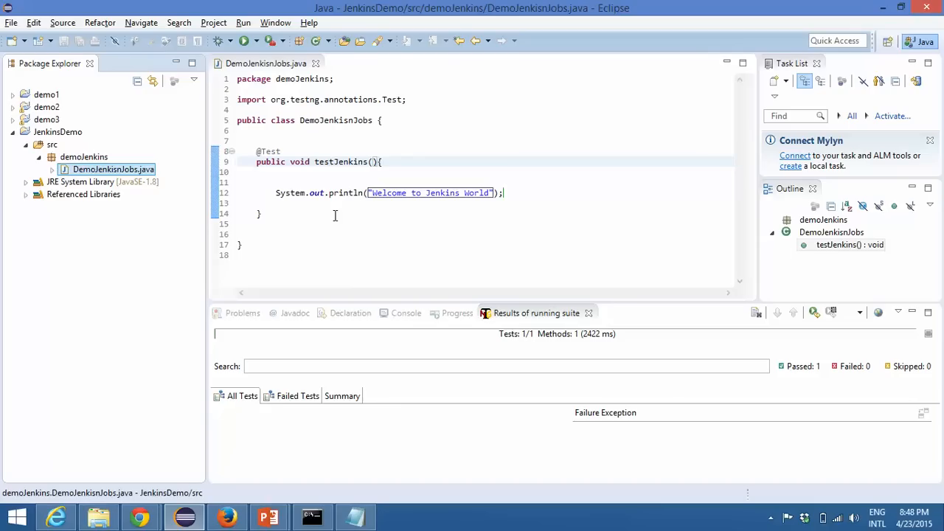
right_click(127, 171)
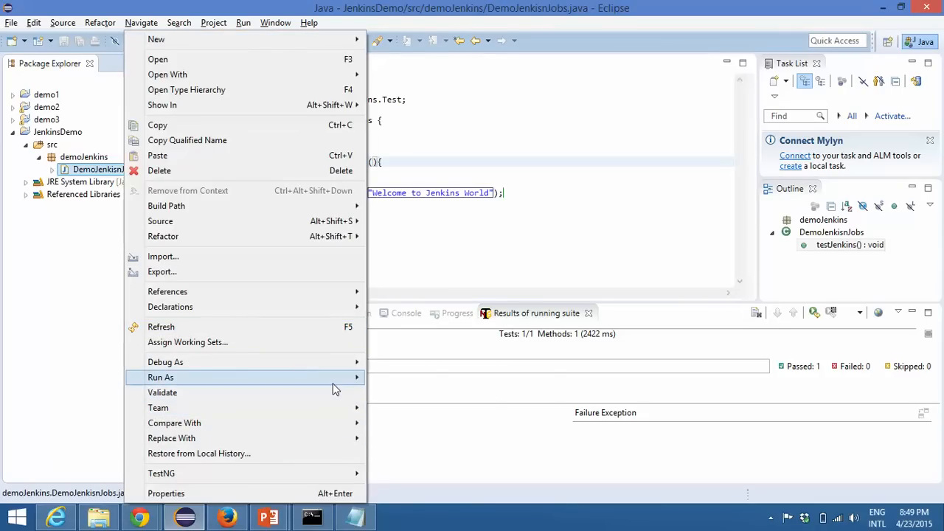
mouse_move(339, 474)
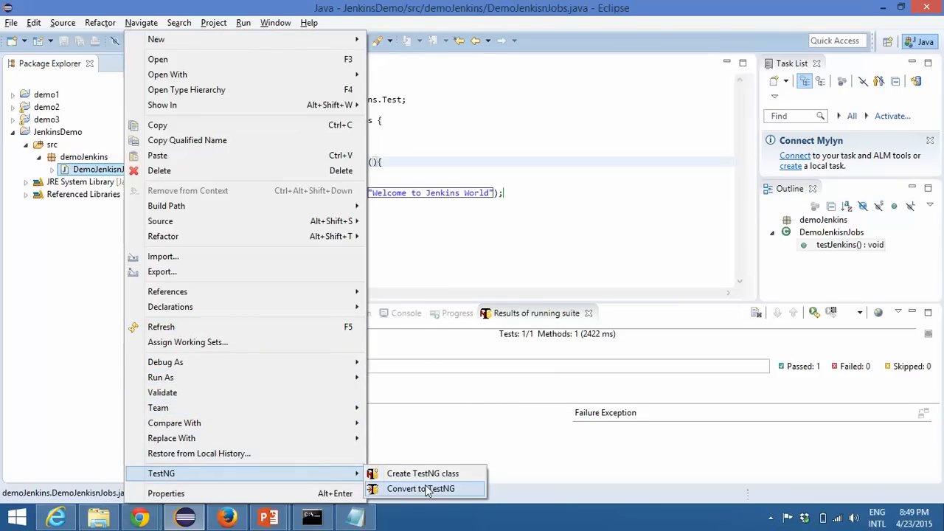
left_click(391, 489)
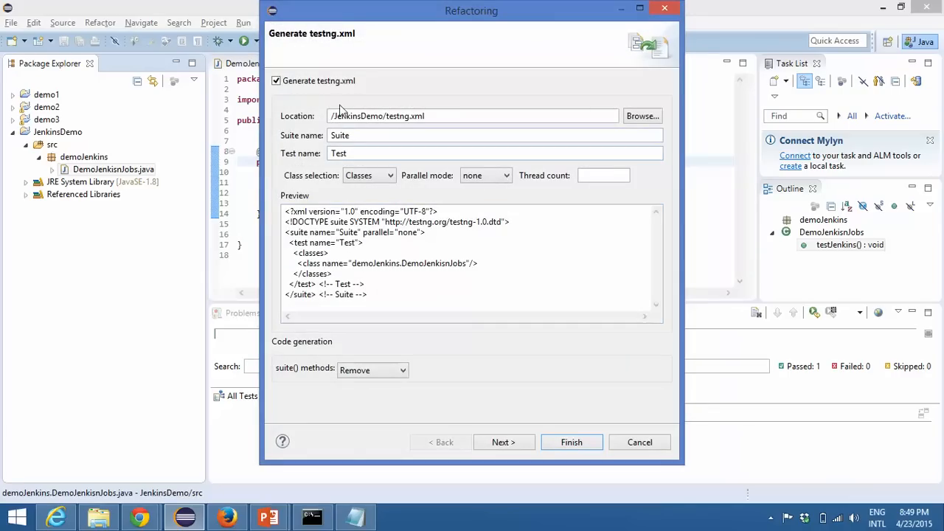
double_click(340, 135)
key("Tab")
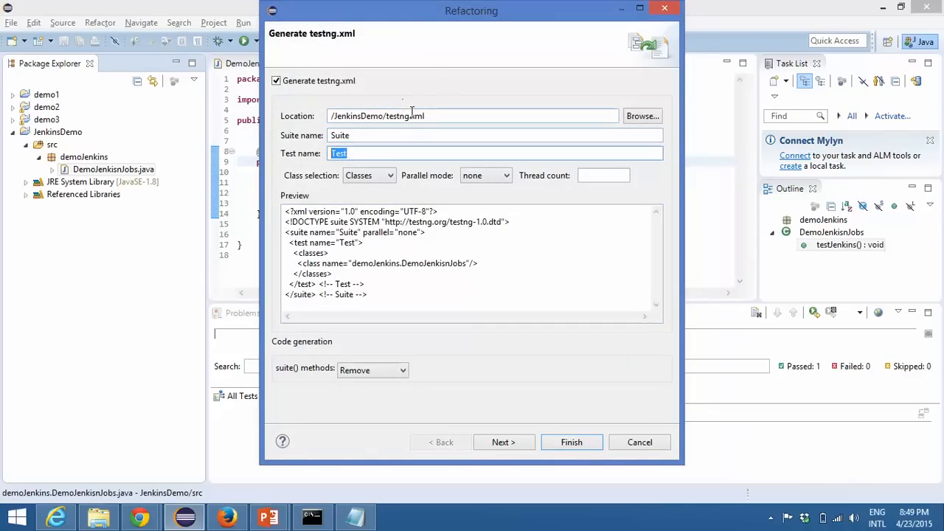
left_click_drag(410, 116, 391, 117)
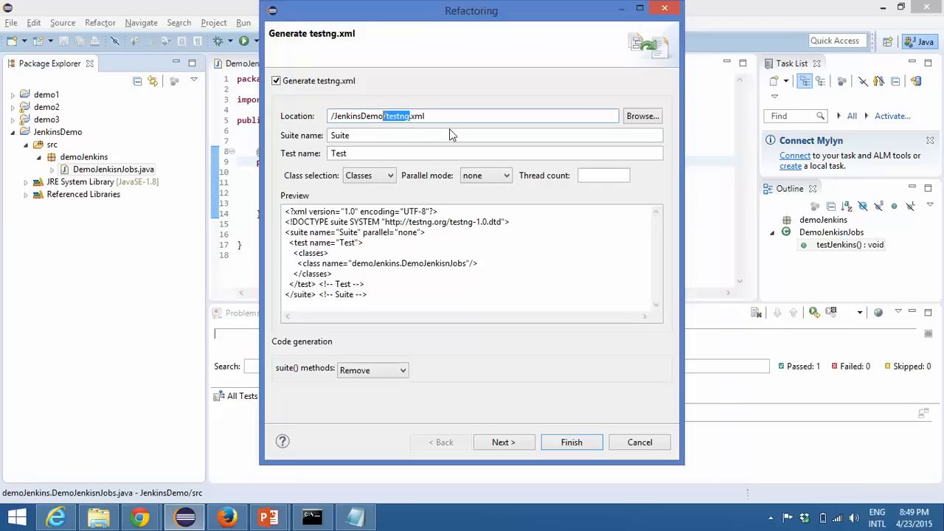
left_click(442, 291)
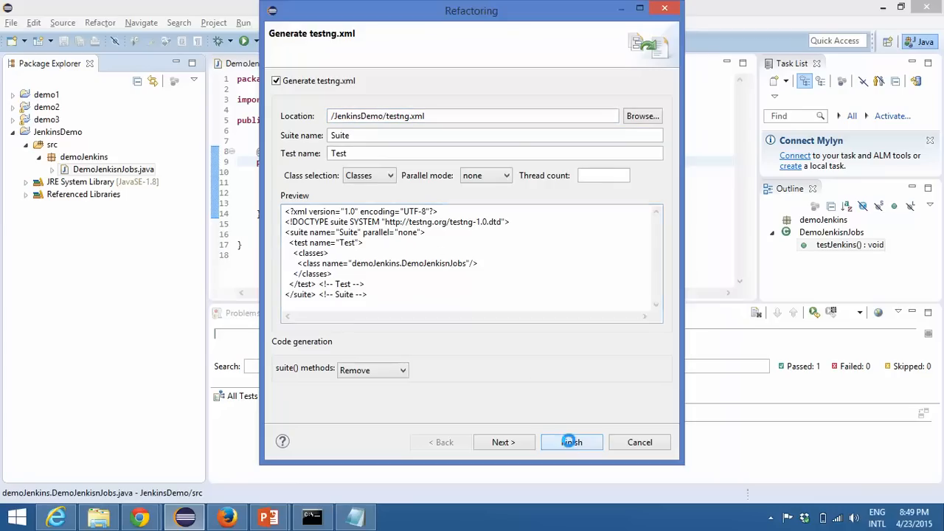
left_click(569, 442)
Step: Open the source of testng.xml, run it as a TestNG suite and check the printed message in the console
left_click(61, 209)
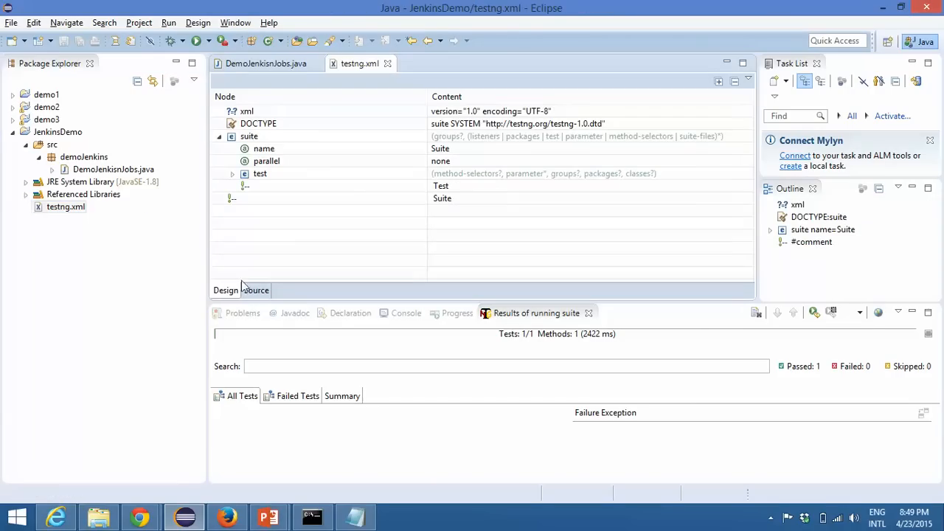
right_click(75, 208)
mouse_move(251, 394)
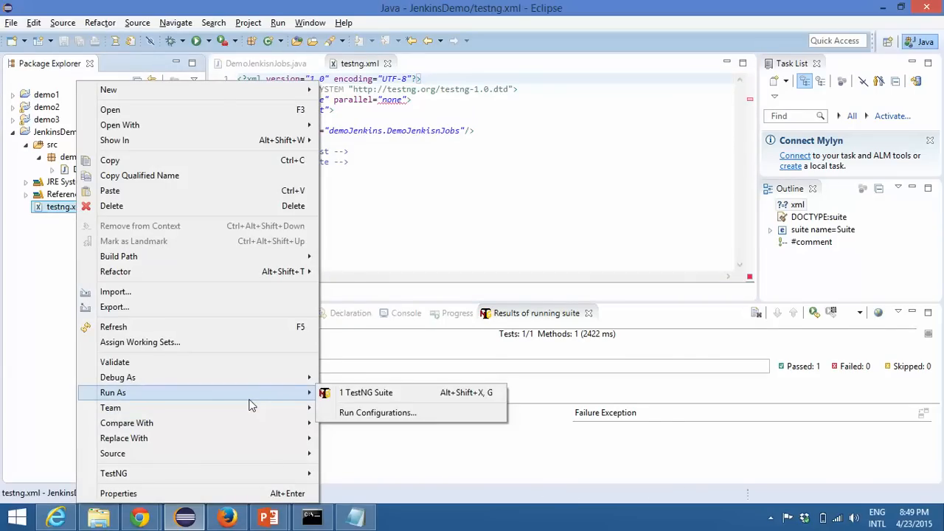
left_click(347, 394)
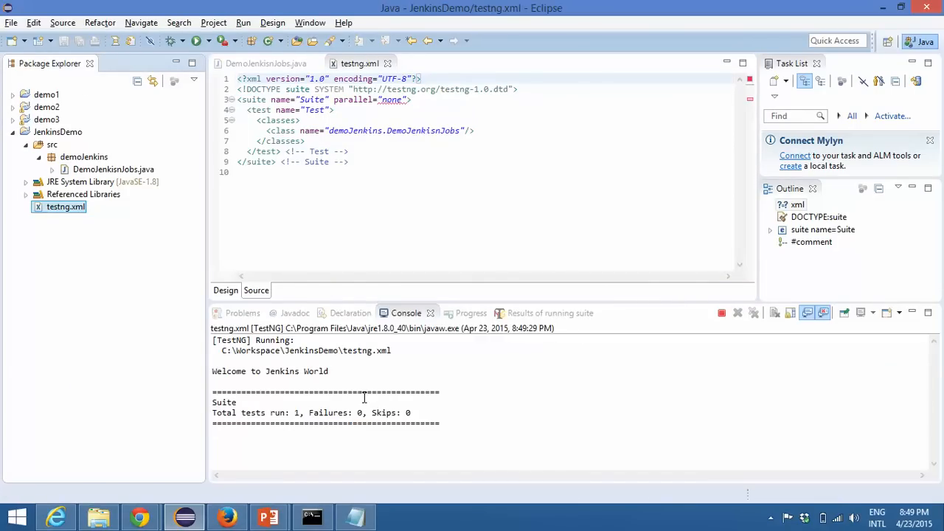
left_click_drag(351, 372, 227, 370)
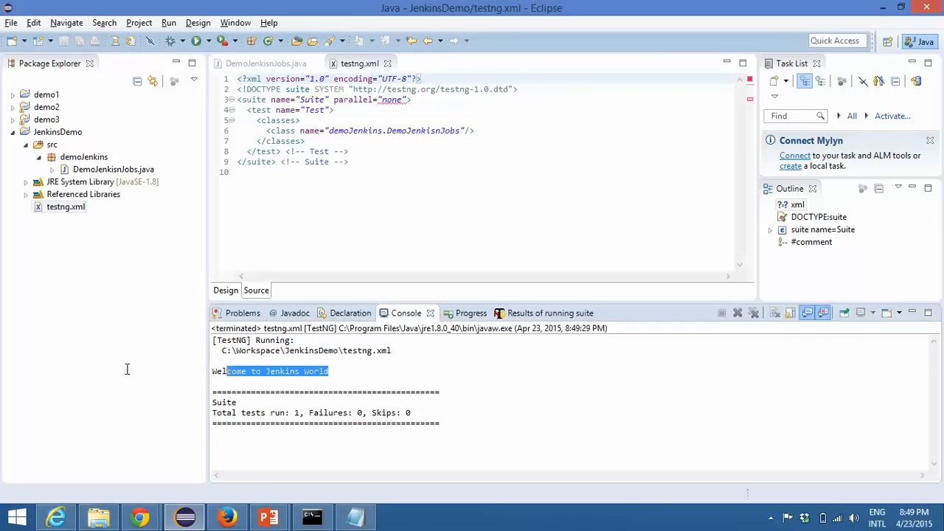
left_click(479, 372)
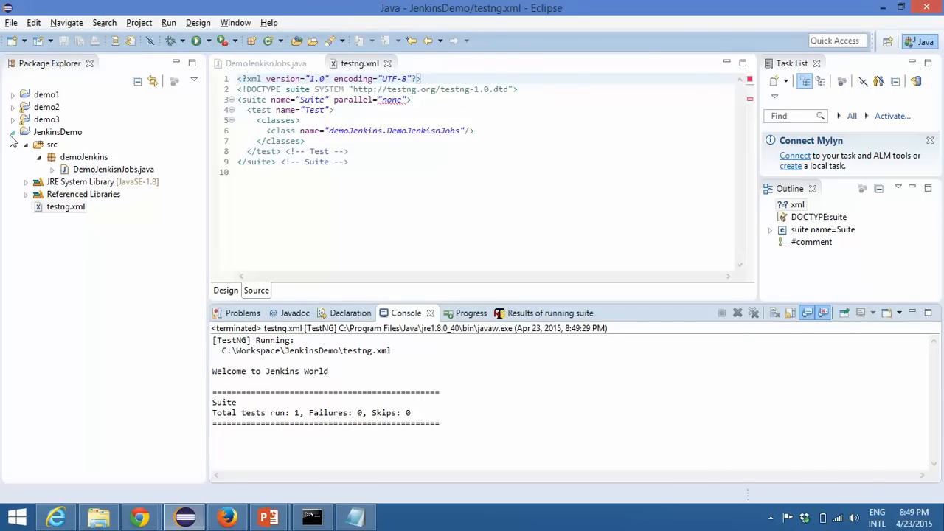
Step: Open the properties of the JenkinsDemo project and copy its location path
left_click(53, 132)
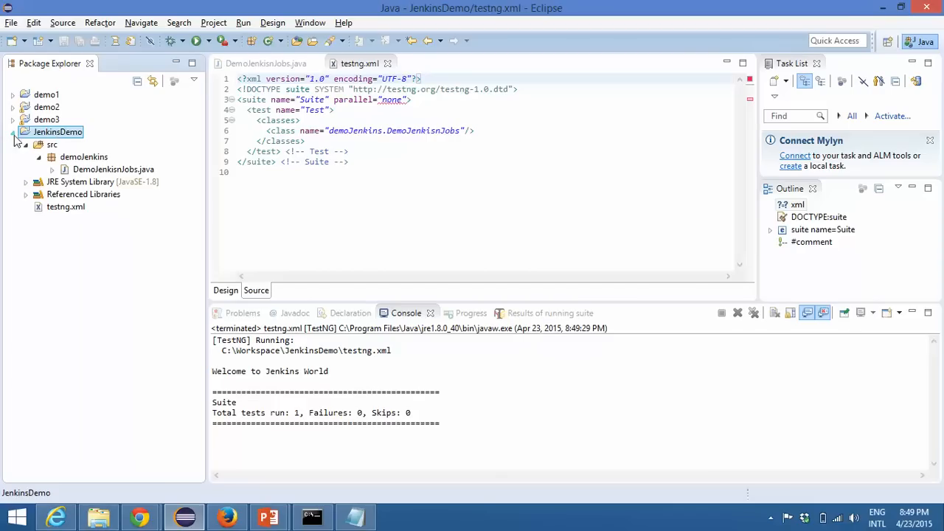
right_click(77, 132)
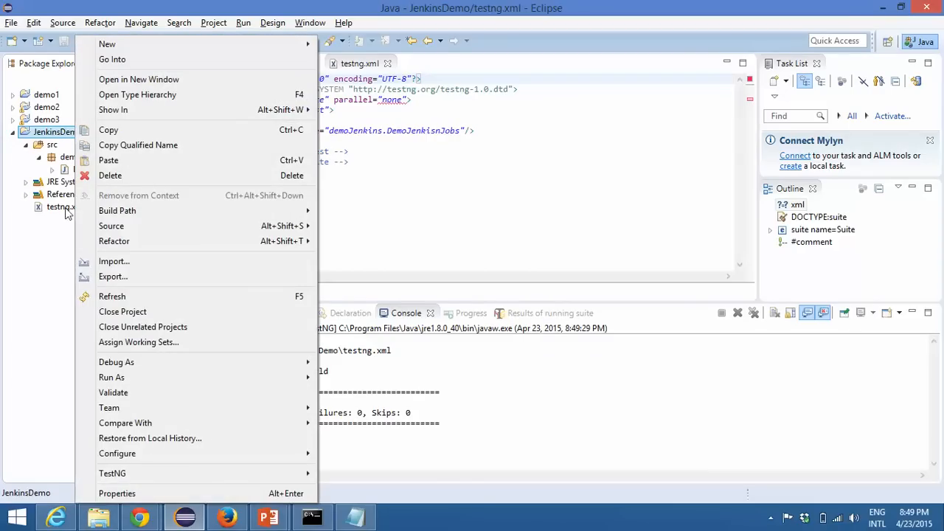
left_click(166, 498)
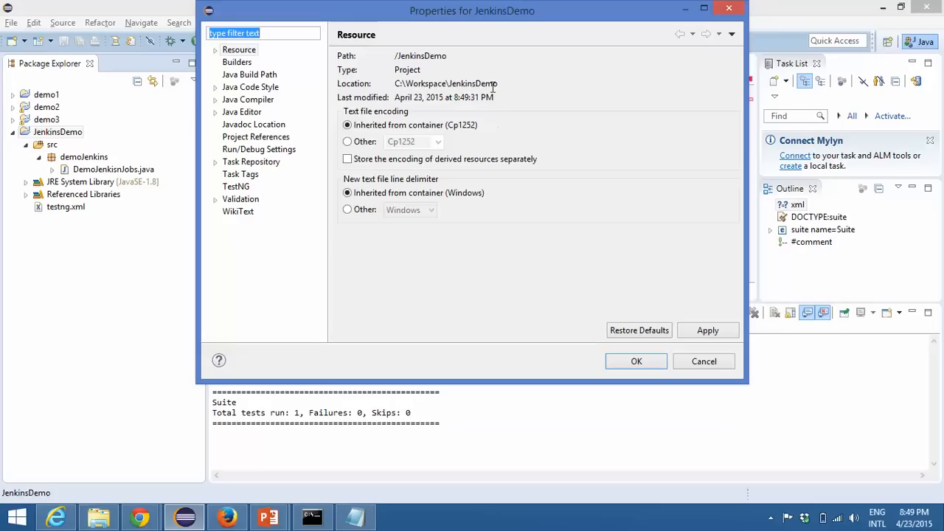
left_click_drag(499, 84, 400, 85)
right_click(418, 83)
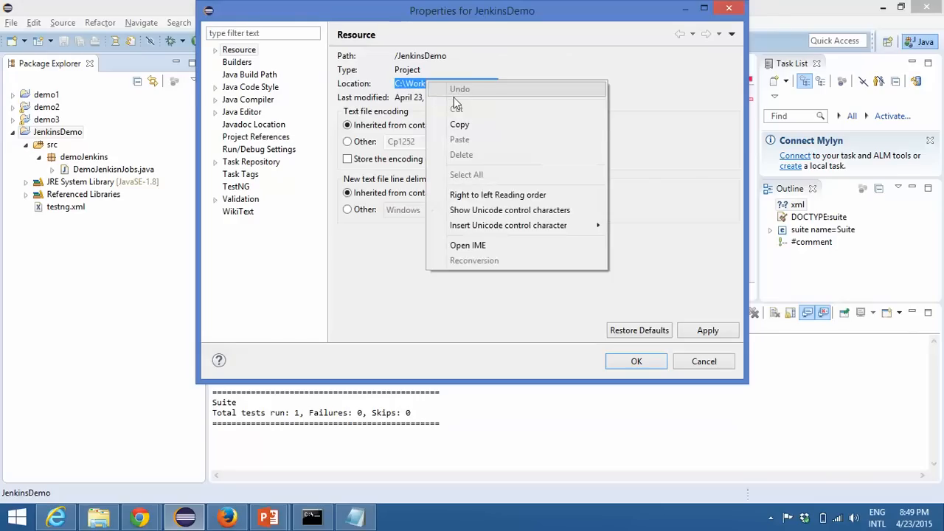
left_click(476, 123)
Step: Launch the Windows Run dialog and open the copied path C:\Workspace\JenkinsDemo in File Explorer
key("super")
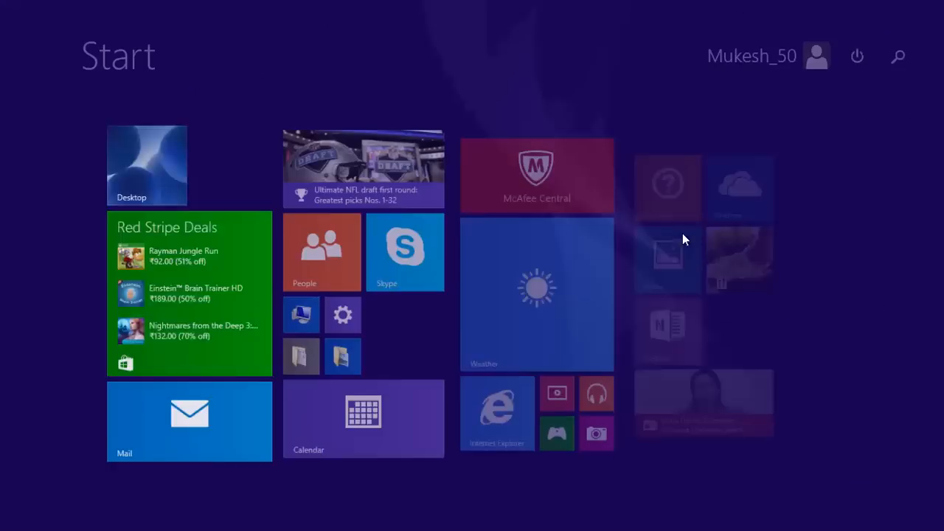
type("run")
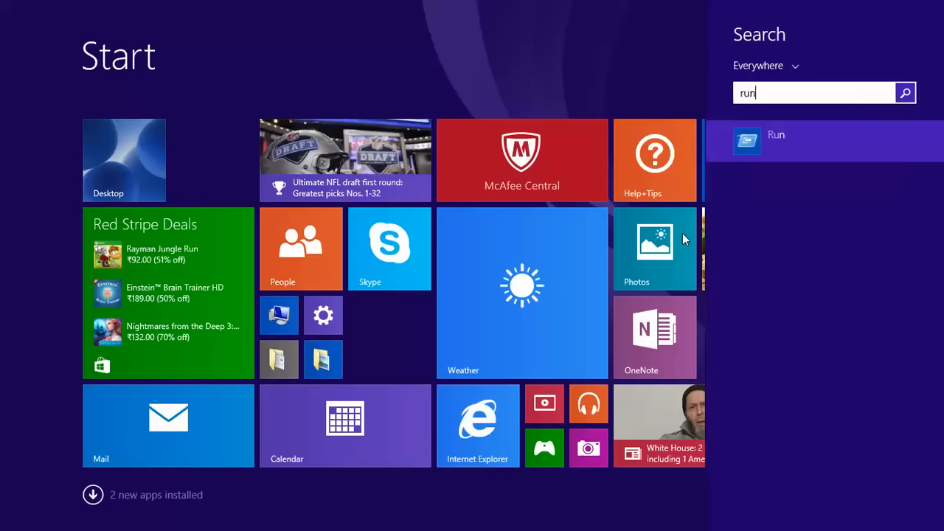
left_click(783, 140)
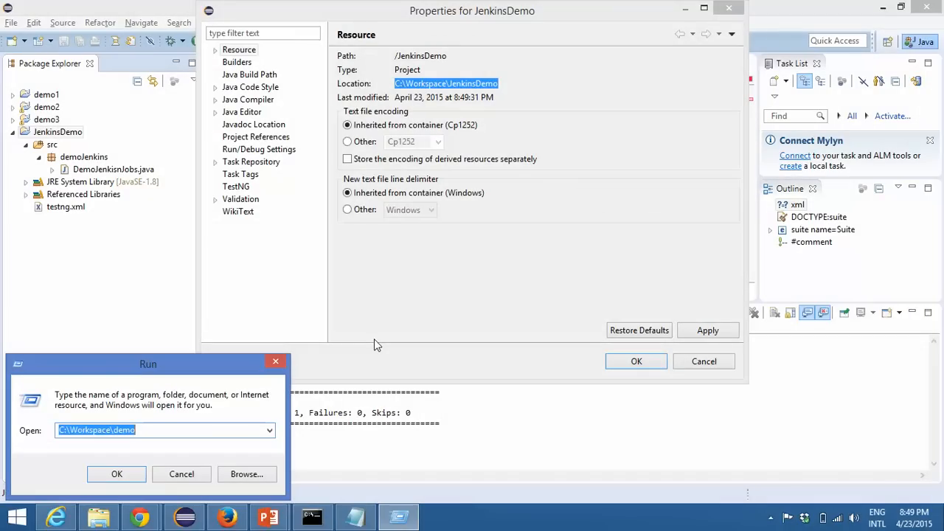
key("ctrl+v")
key("Return")
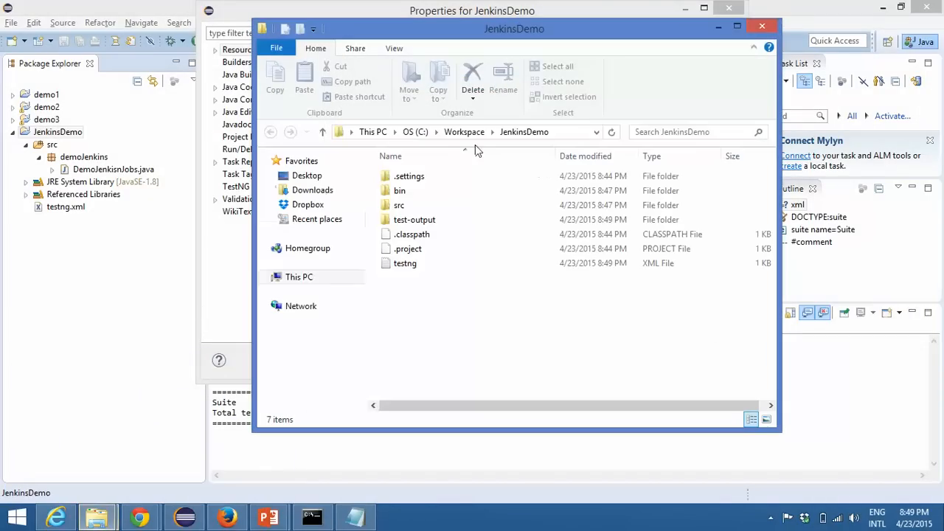
Step: Maximize the JenkinsDemo folder window and create a new folder named lib in it
double_click(571, 30)
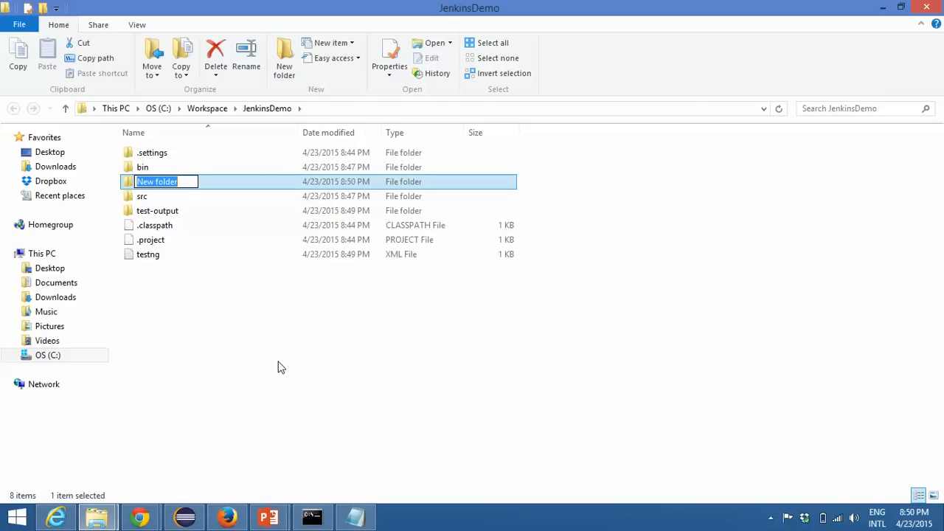
type("lib")
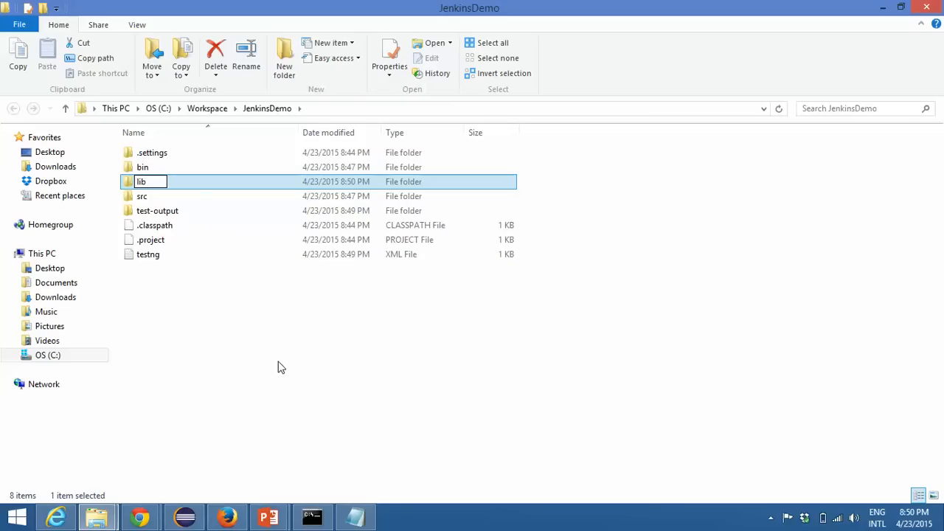
key("Return")
left_click(279, 366)
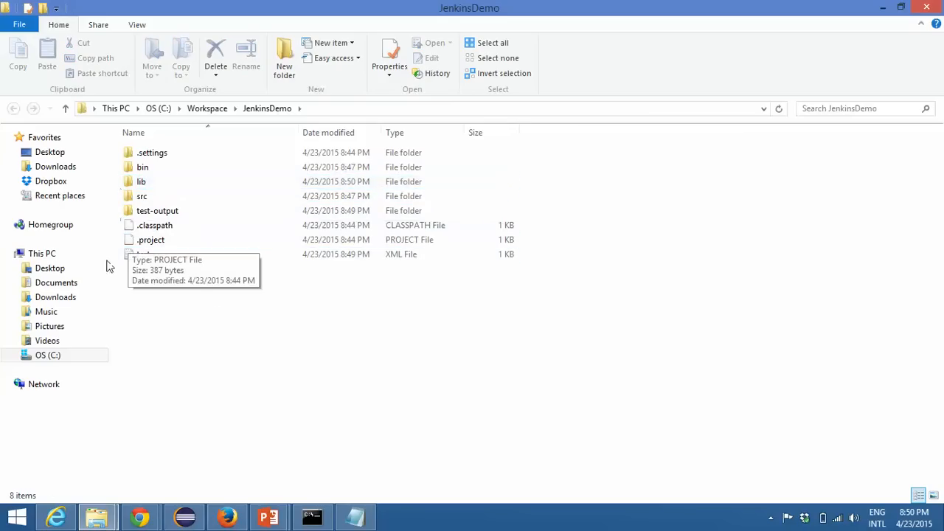
Step: Browse the C: drive to the Selenium folder inside drive and open its lib folder of jar files
left_click(57, 286)
left_click(59, 298)
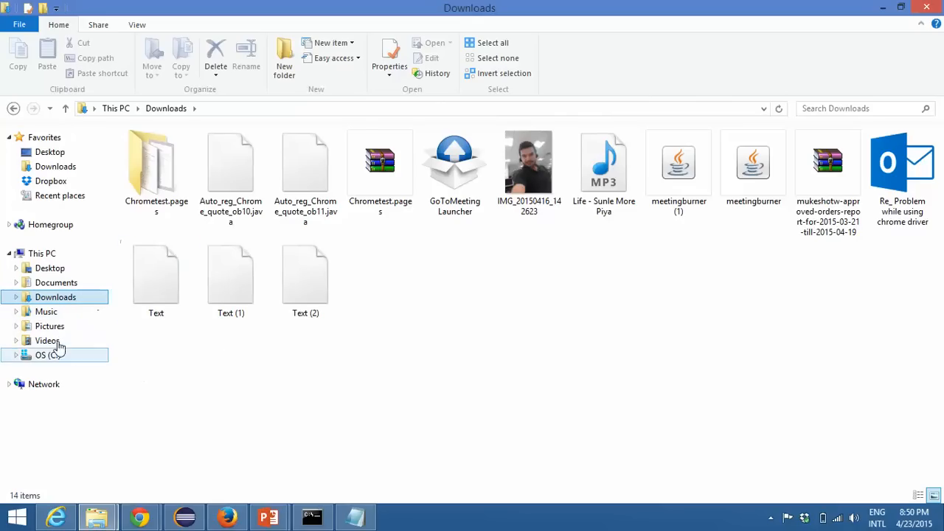
left_click(48, 354)
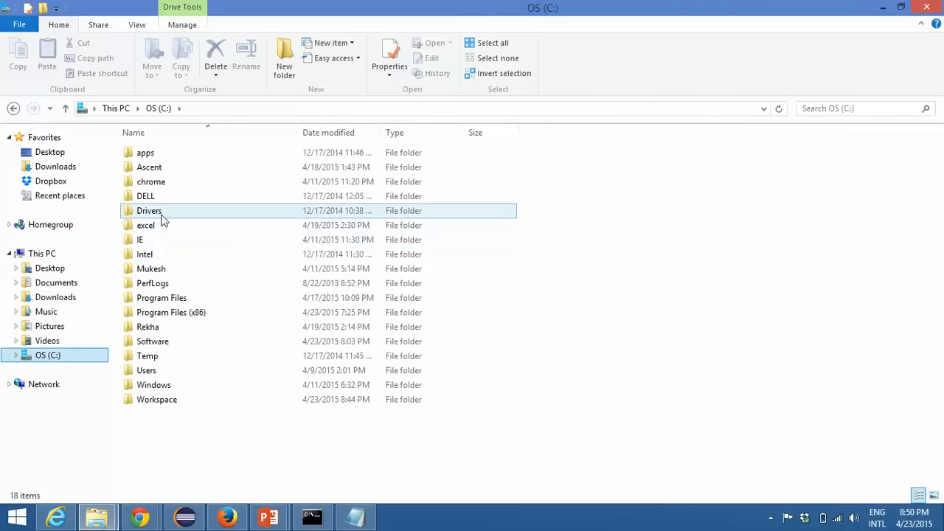
double_click(151, 268)
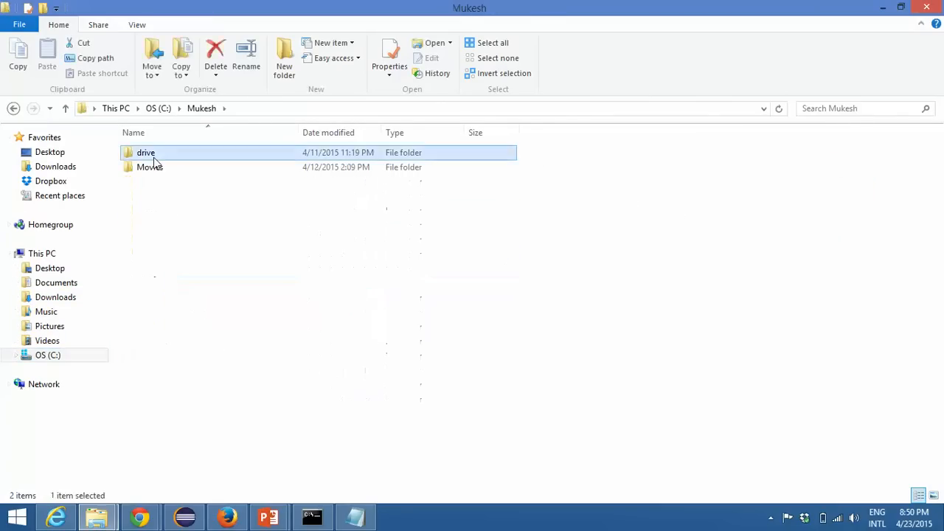
double_click(148, 152)
double_click(468, 158)
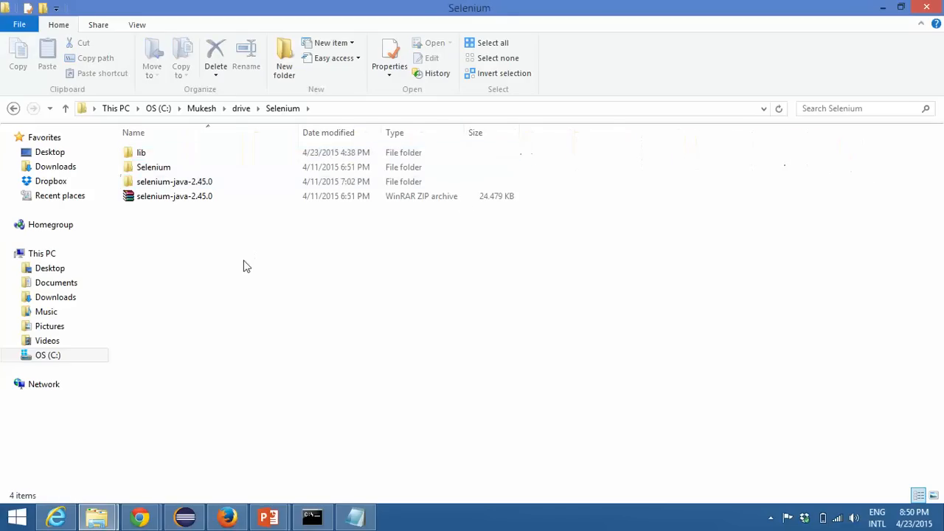
double_click(162, 154)
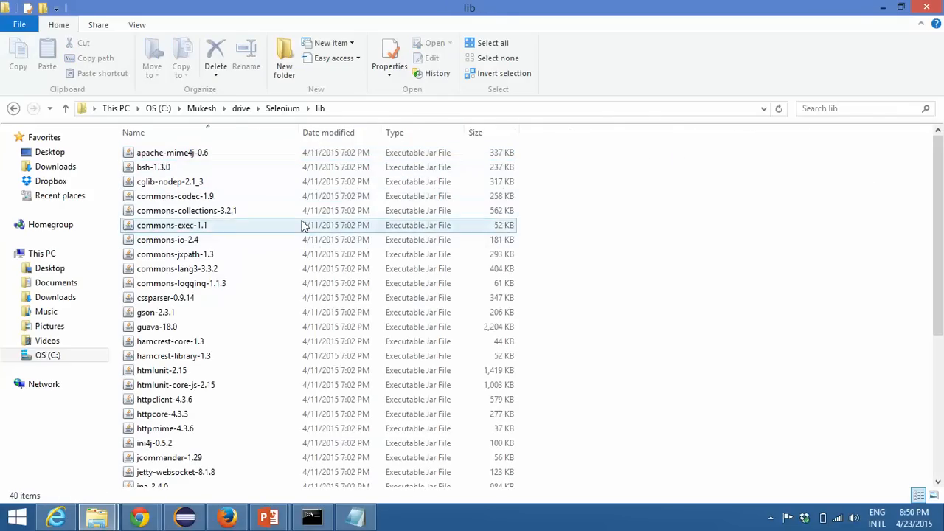
Step: Examine the selenium-server-standalone-2.45.0 jar in the inner Selenium folder and its copy in the lib folder
left_click(279, 111)
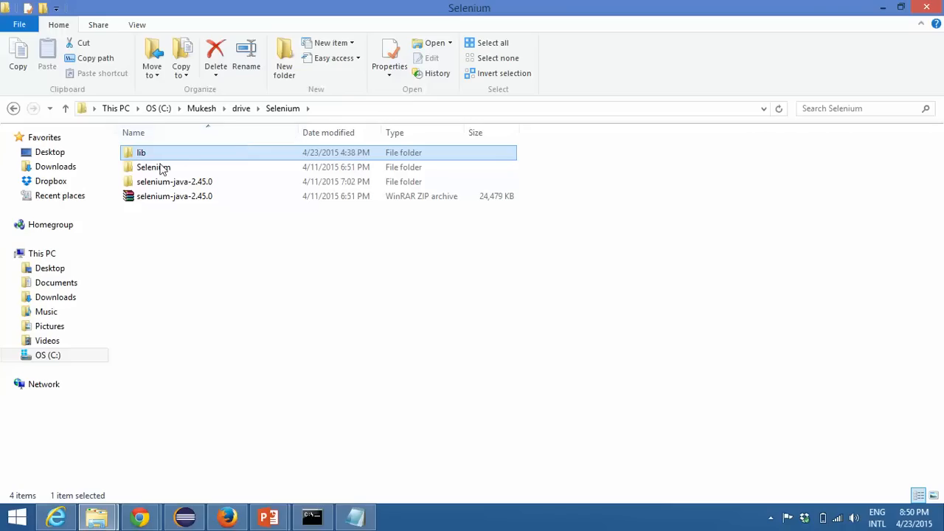
double_click(158, 168)
left_click(188, 154)
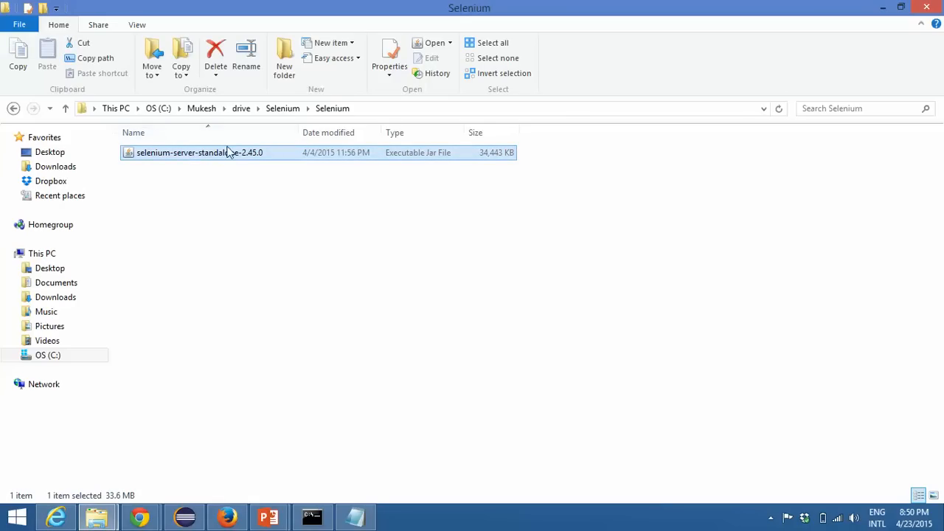
left_click(277, 111)
double_click(163, 156)
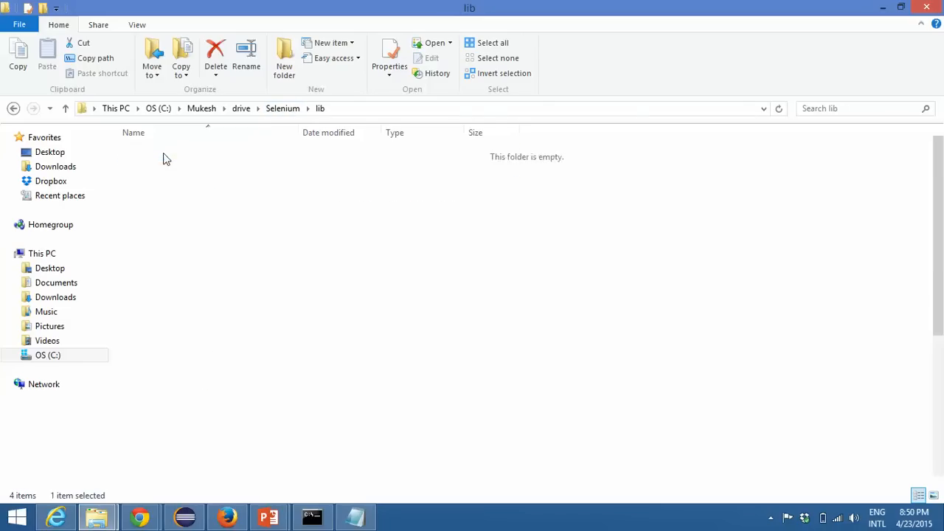
scroll(564, 238, "down", 5)
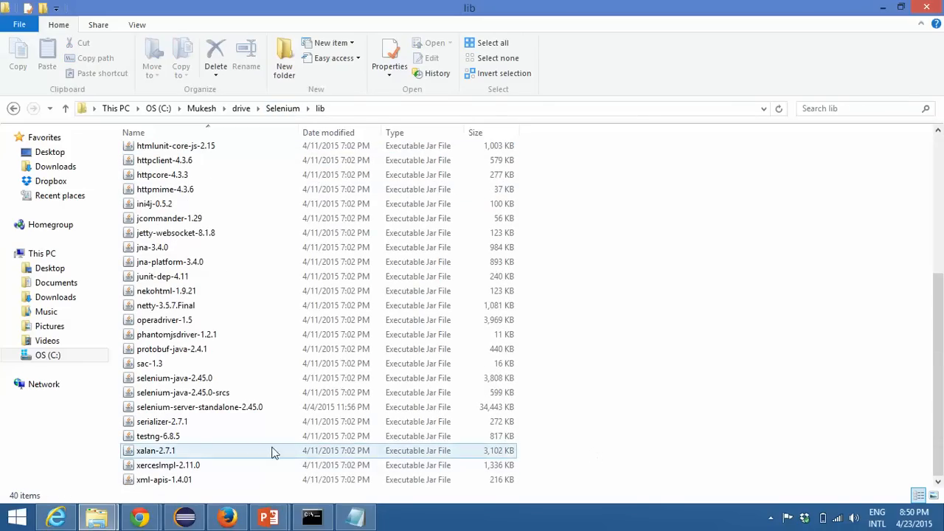
left_click(229, 415)
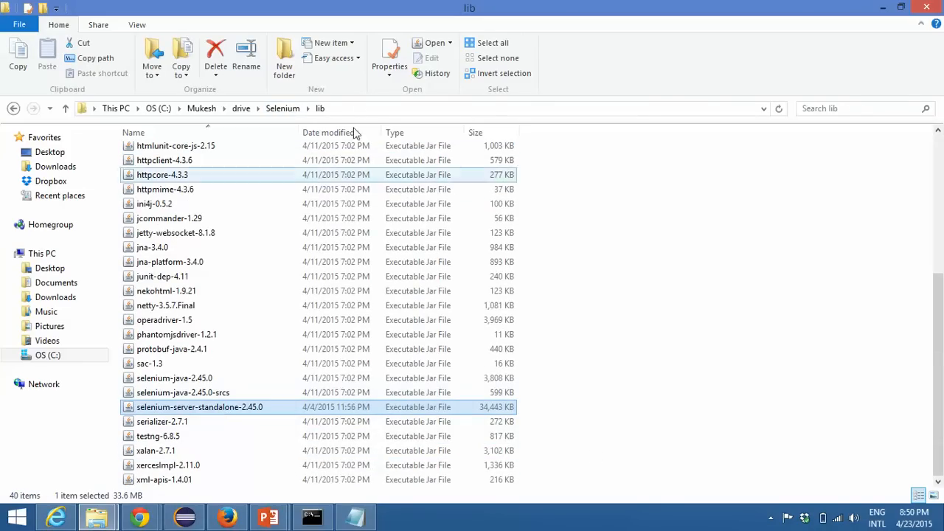
left_click(284, 108)
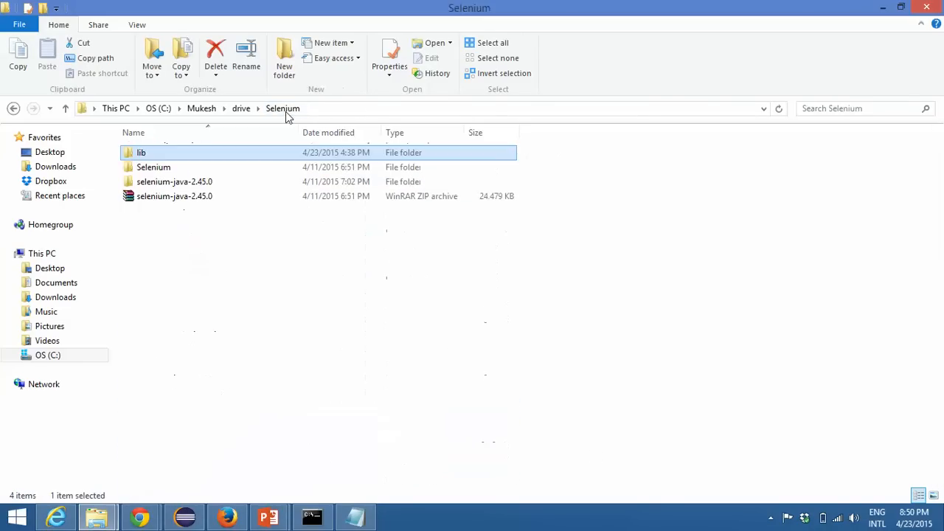
Step: Examine the two selenium-java jars in the selenium-2.45.0 folder and the jars in its libs subfolder
left_click(173, 184)
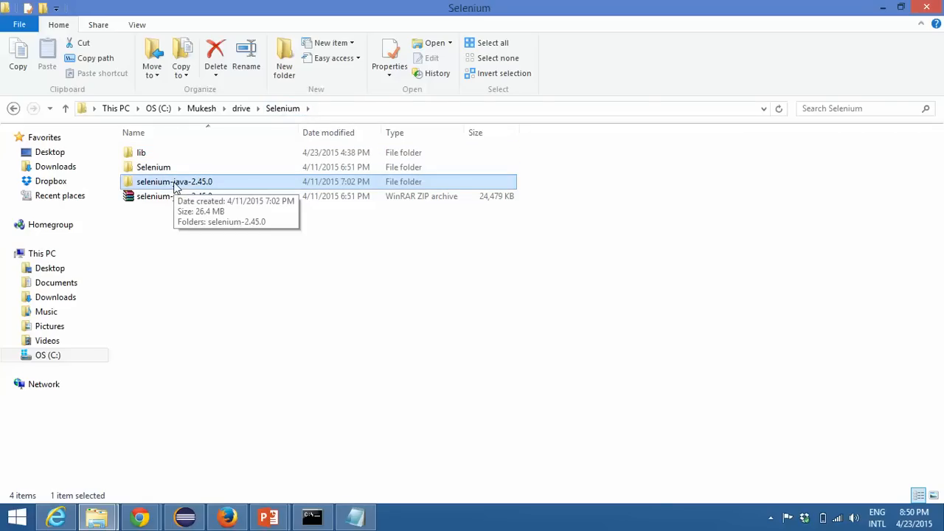
double_click(175, 187)
double_click(171, 161)
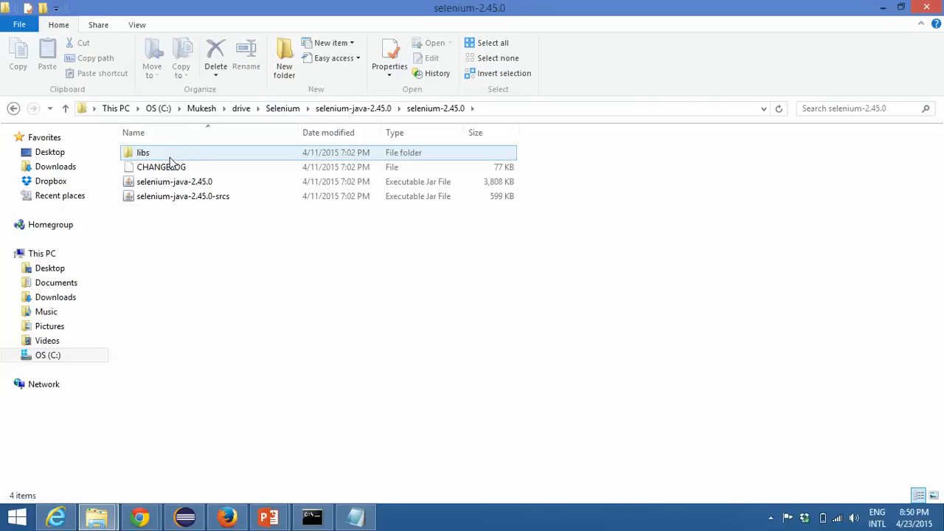
left_click_drag(199, 215, 168, 196)
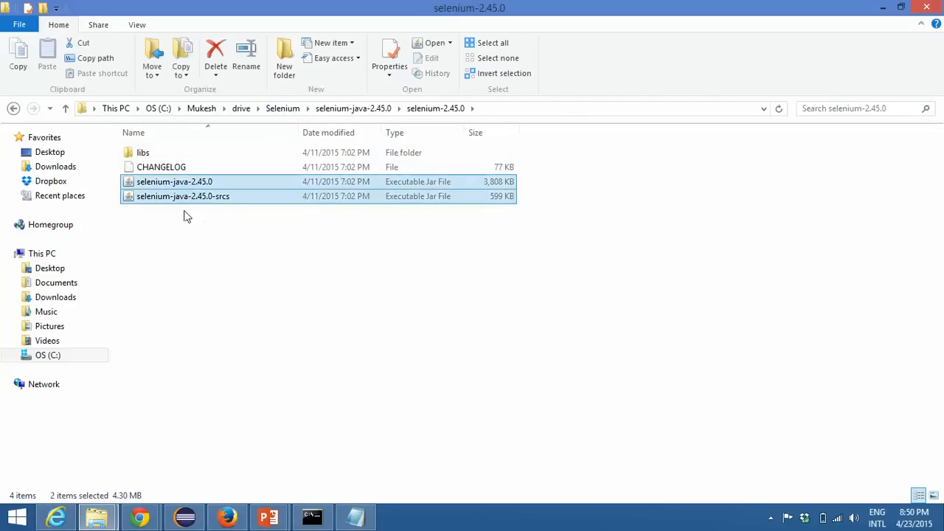
left_click(144, 154)
double_click(144, 155)
scroll(211, 253, "down", 4)
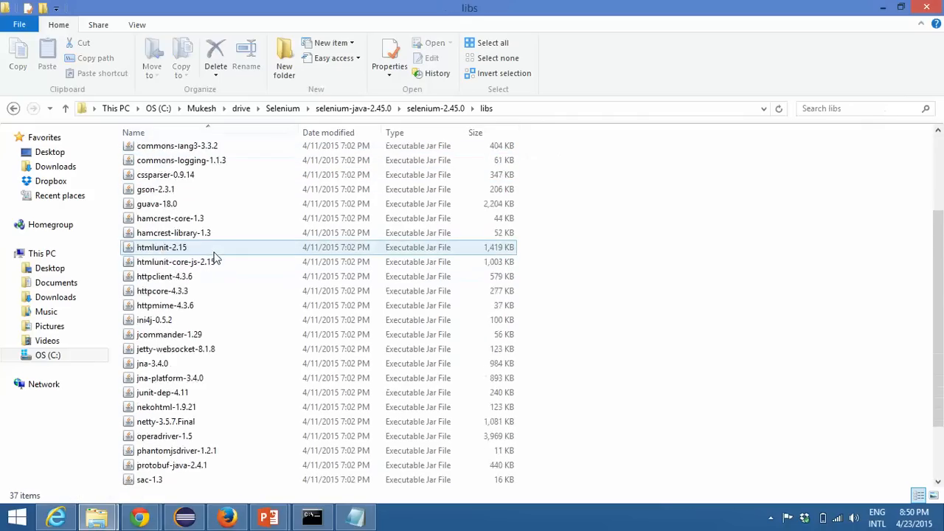
scroll(224, 260, "up", 3)
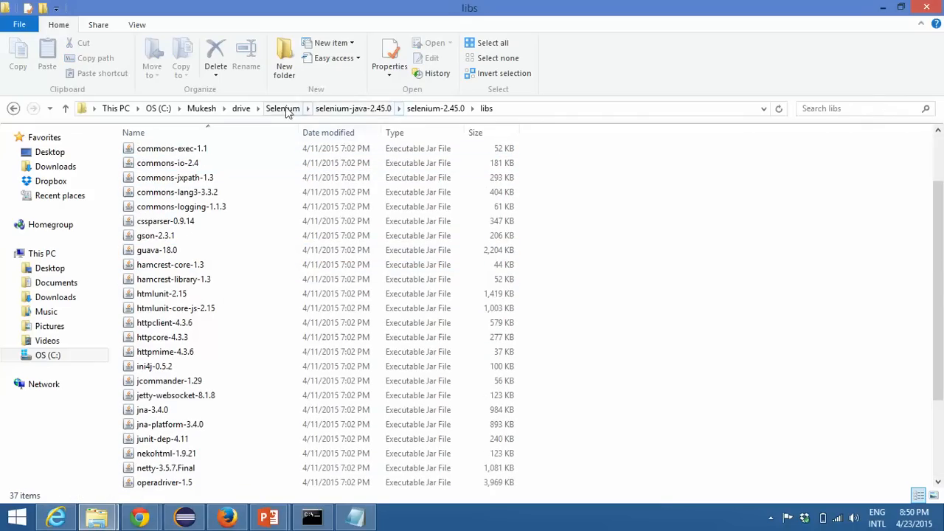
Step: Return to the main Selenium folder and copy its lib folder to the clipboard
left_click(282, 108)
left_click(157, 155)
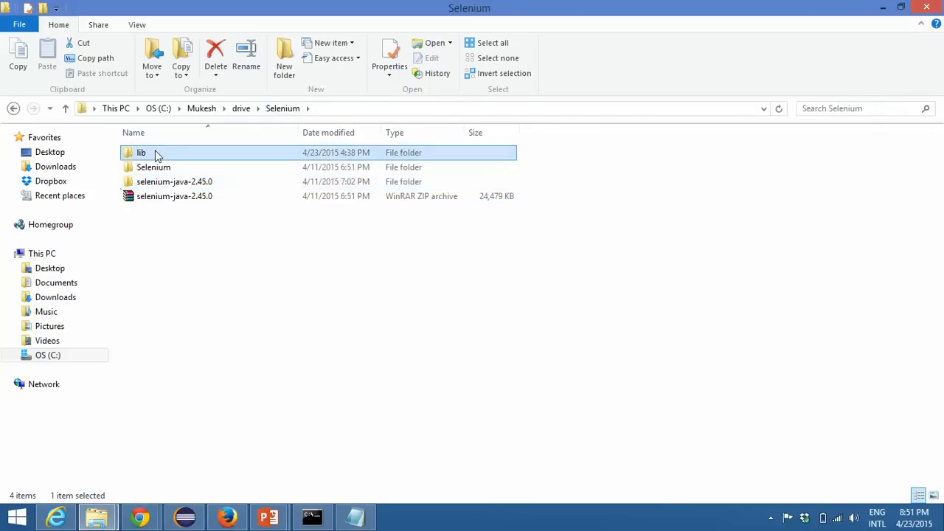
key("ctrl+c")
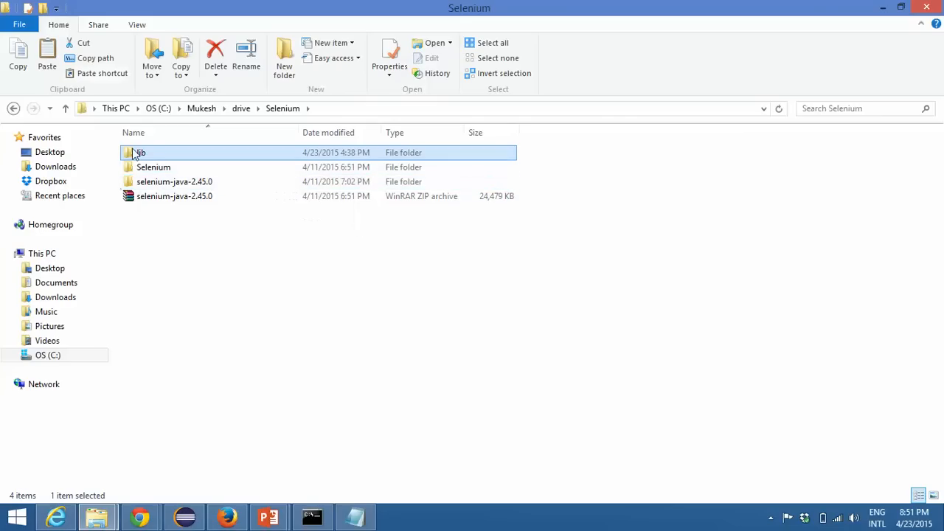
left_click(97, 516)
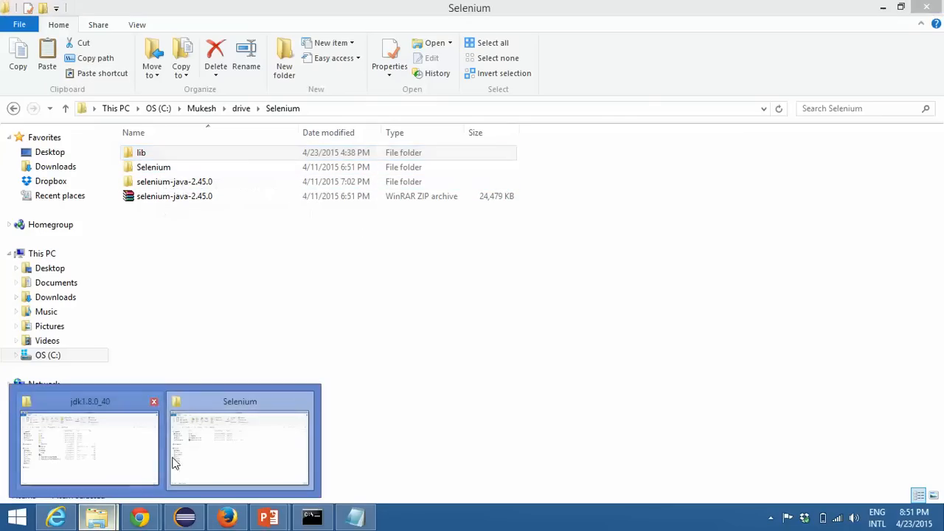
left_click(206, 442)
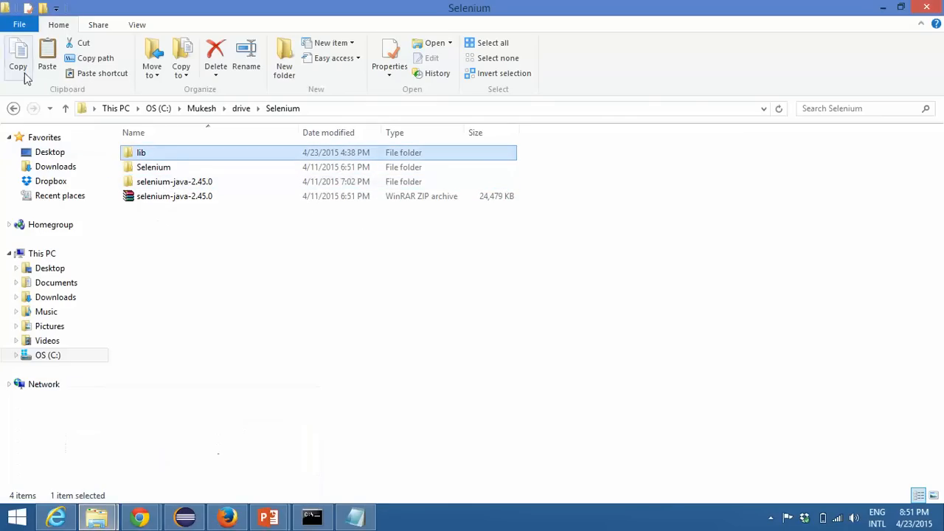
left_click(14, 108)
left_click(13, 108)
left_click(13, 108)
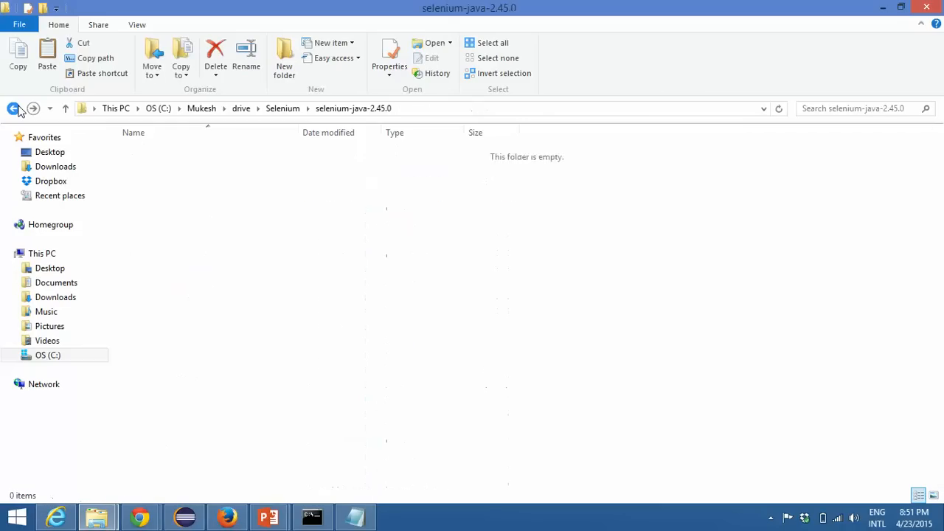
left_click(13, 108)
left_click(13, 109)
left_click(13, 109)
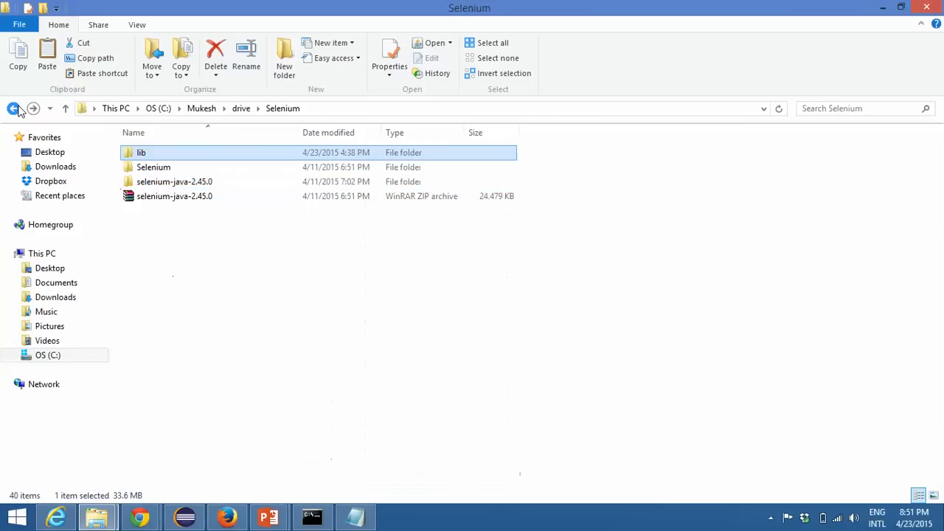
left_click(13, 108)
left_click(13, 108)
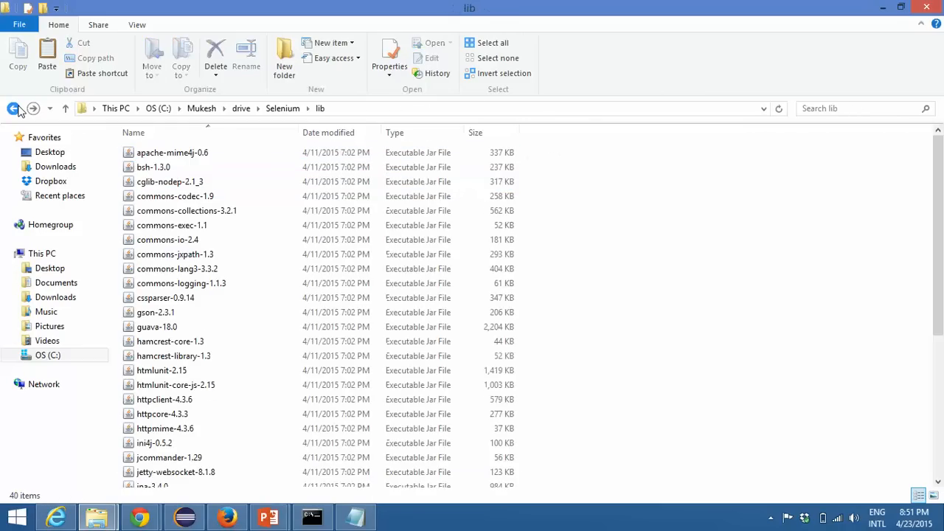
left_click(18, 108)
left_click(13, 109)
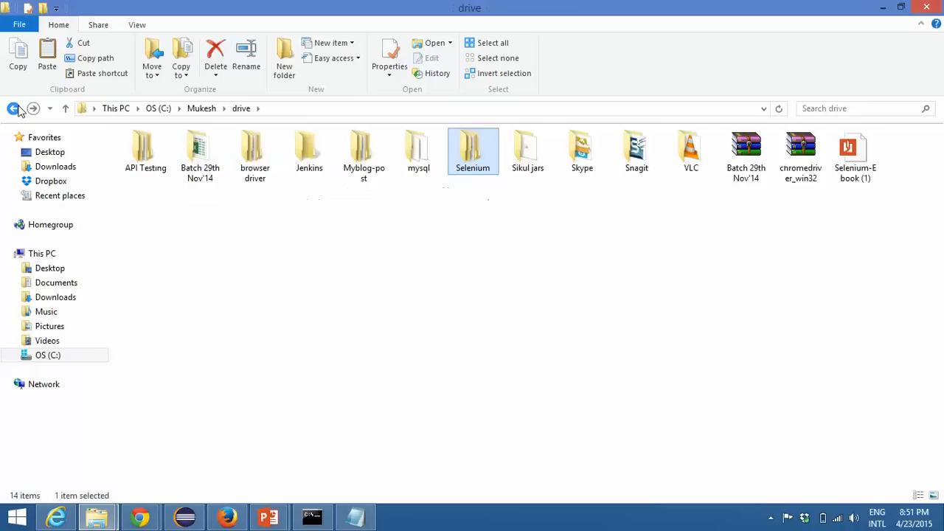
left_click(13, 108)
left_click(14, 109)
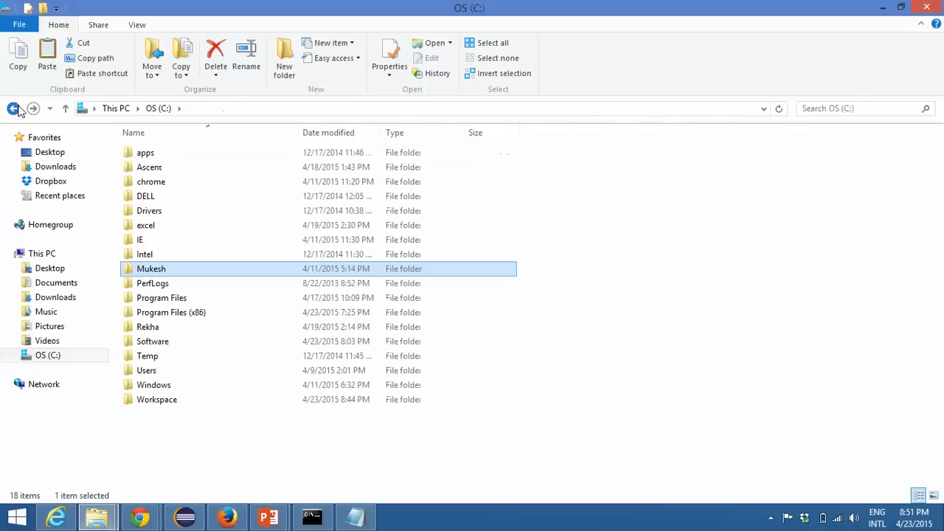
left_click(13, 109)
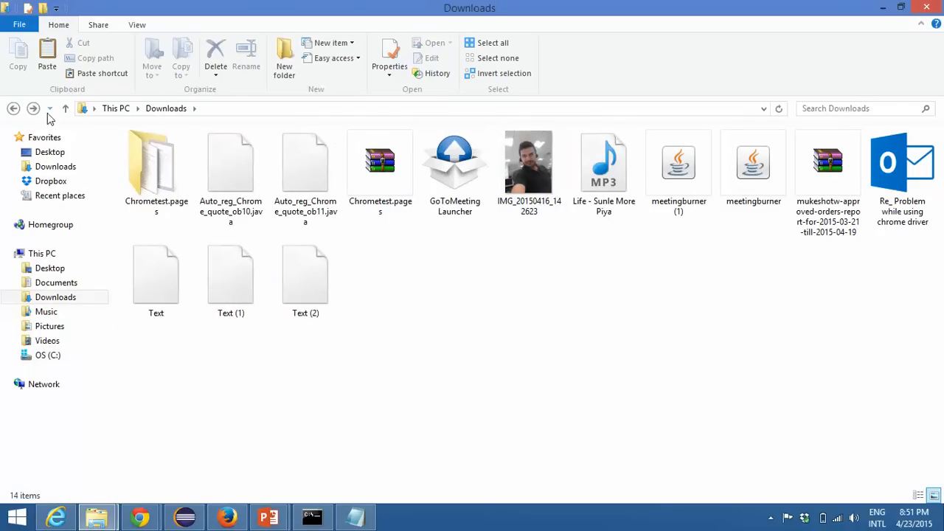
left_click(55, 153)
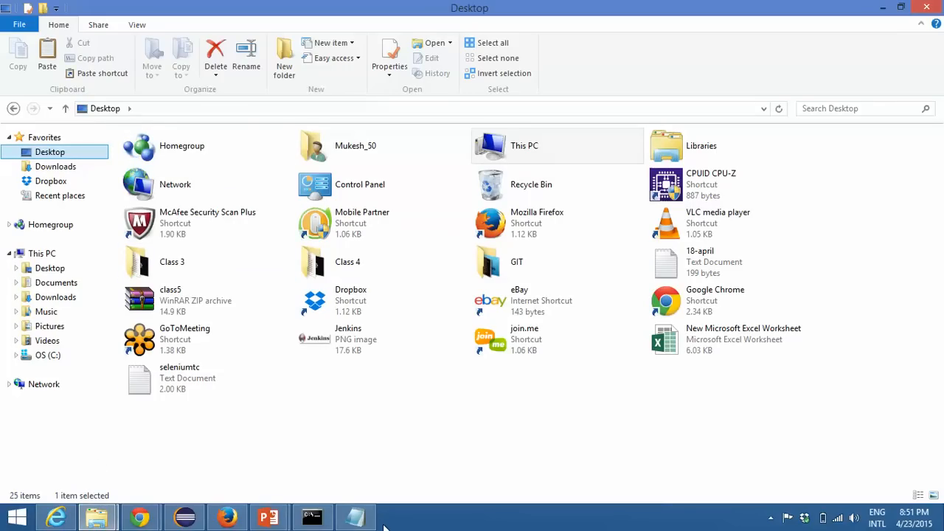
Step: Open the C:\Workspace\JenkinsDemo folder through the Run dialog and maximize its window
key("super")
type("run")
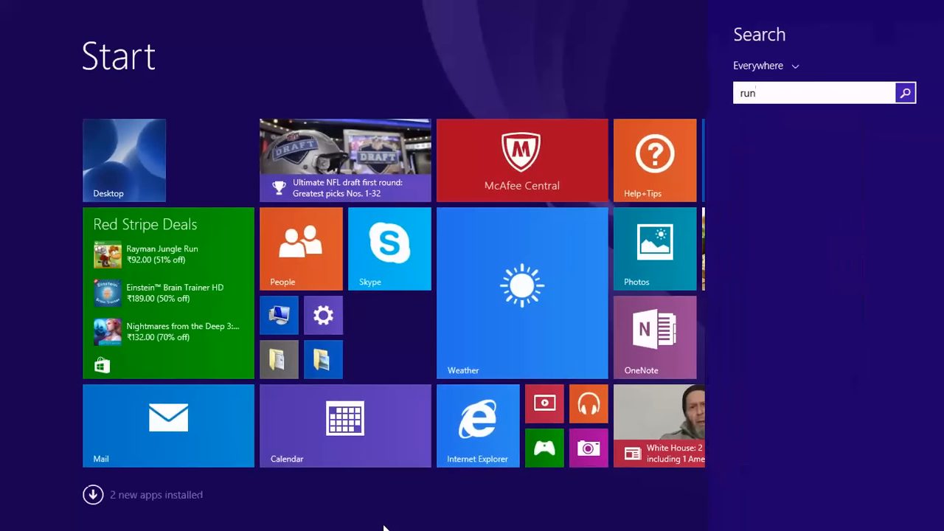
key("Return")
mouse_move(383, 525)
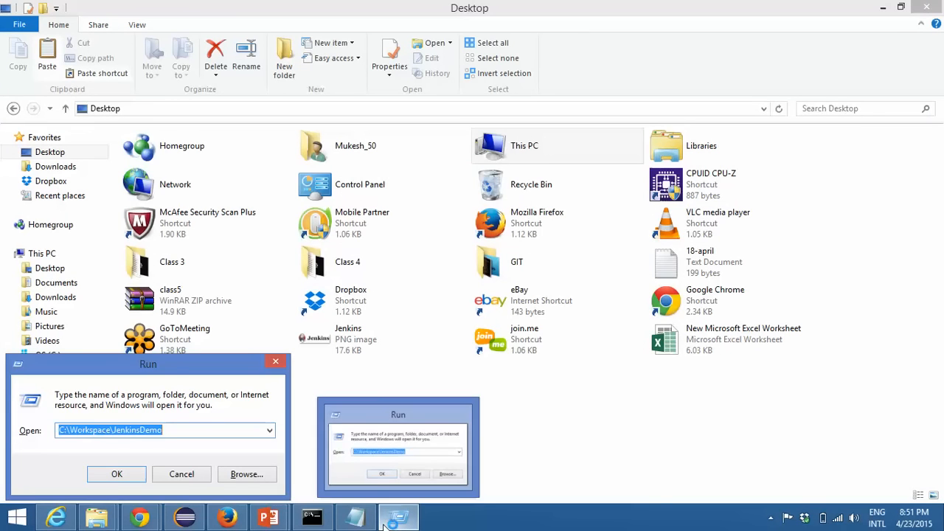
key("Return")
double_click(435, 35)
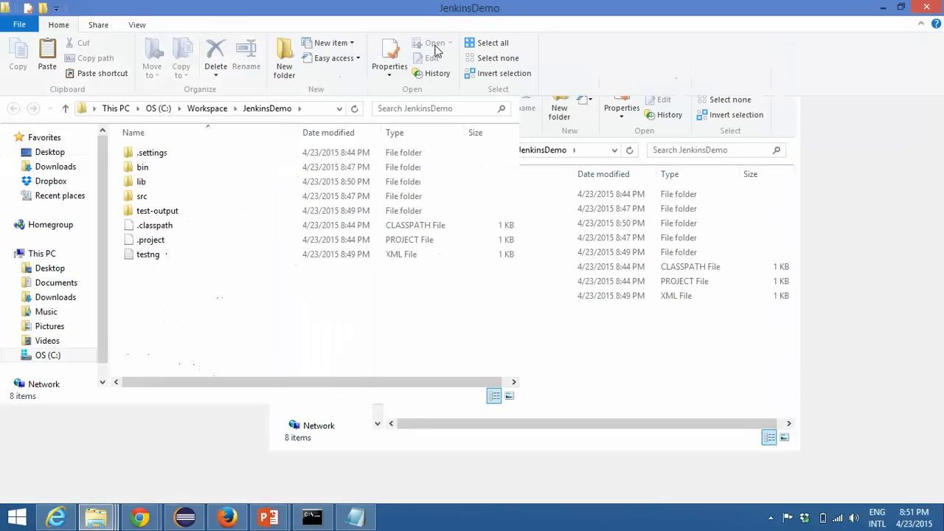
Step: Replace the existing lib folder in JenkinsDemo by deleting it and pasting the copied Selenium lib folder
left_click(168, 183)
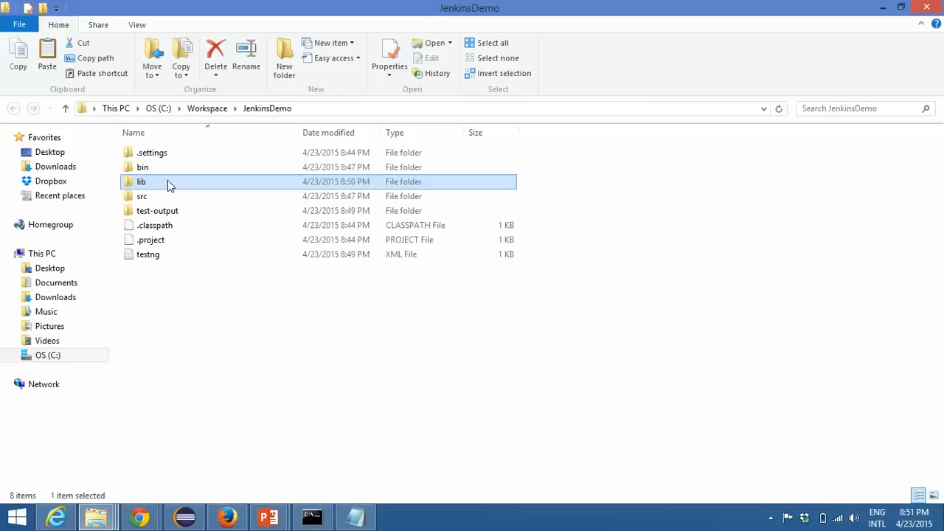
key("Delete")
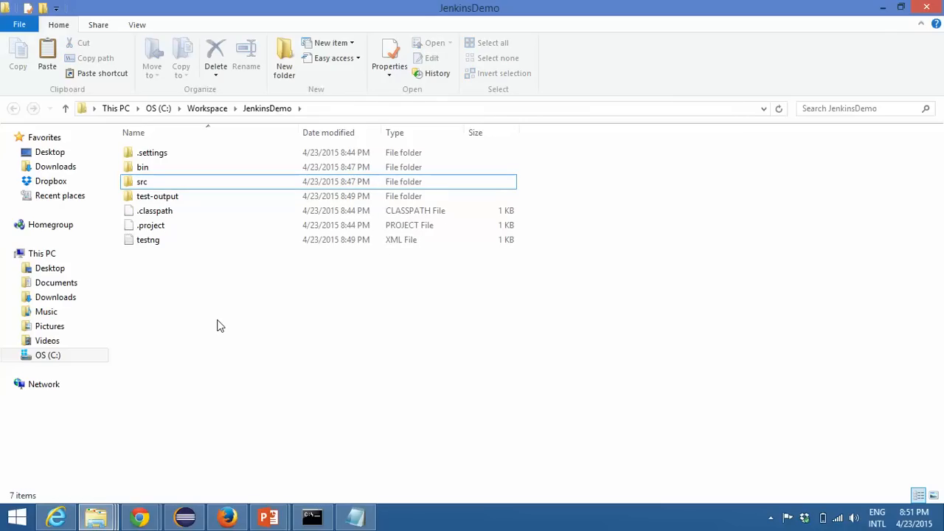
key("ctrl+v")
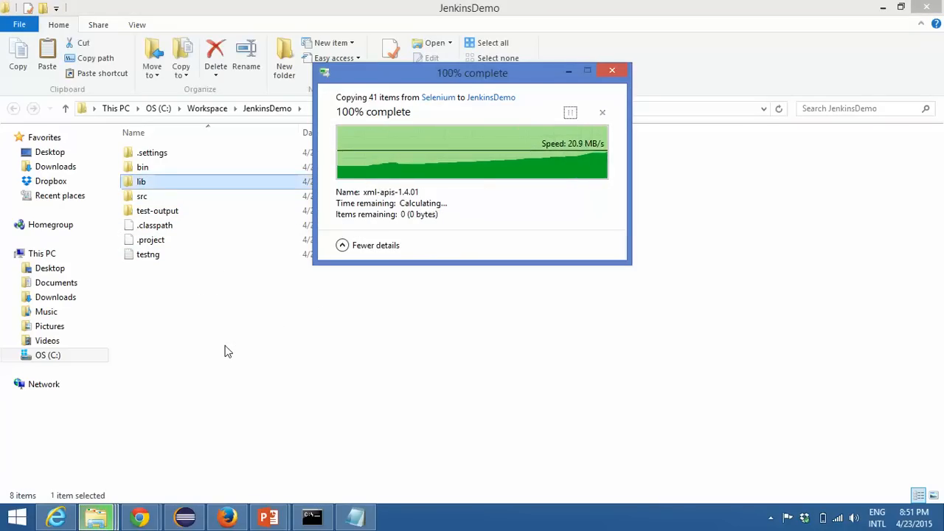
Step: Examine the jars in the pasted lib folder, look into bin, return to JenkinsDemo, and dismiss the battery warning
double_click(152, 183)
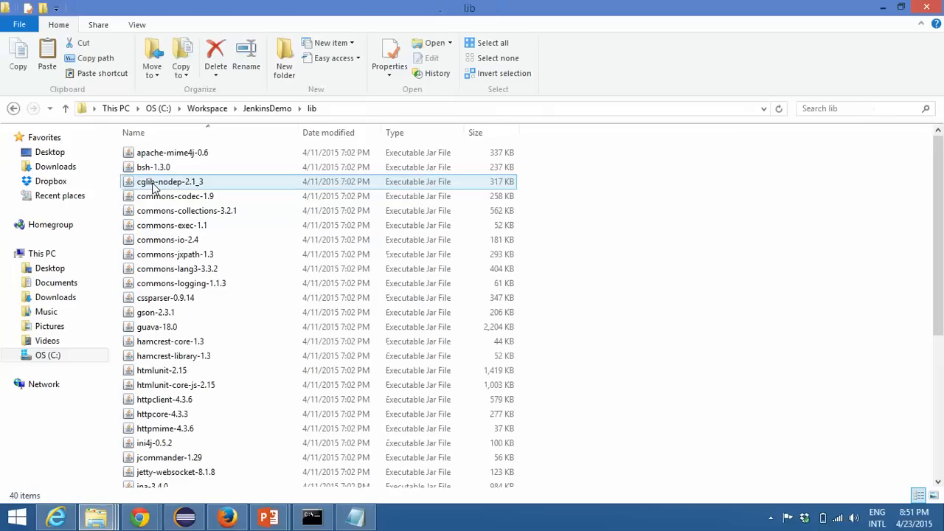
scroll(384, 195, "down", 6)
scroll(383, 177, "up", 6)
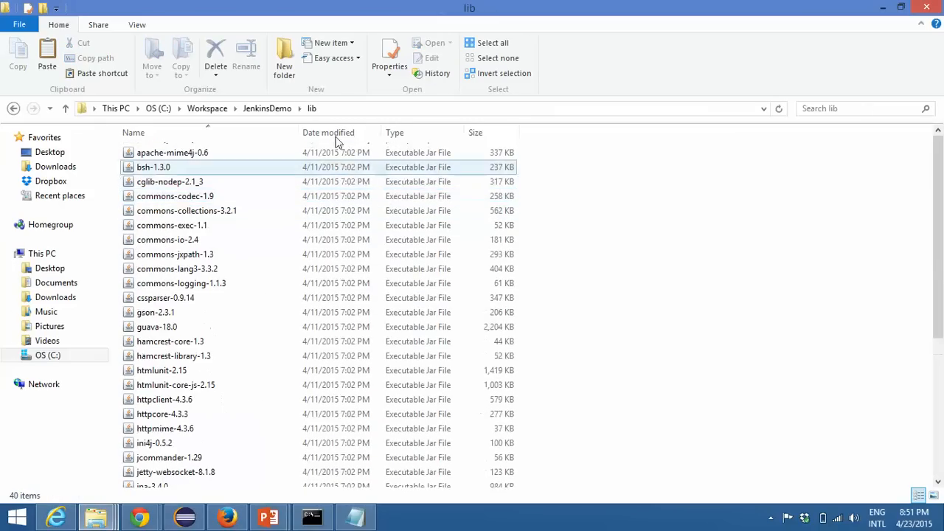
left_click(267, 108)
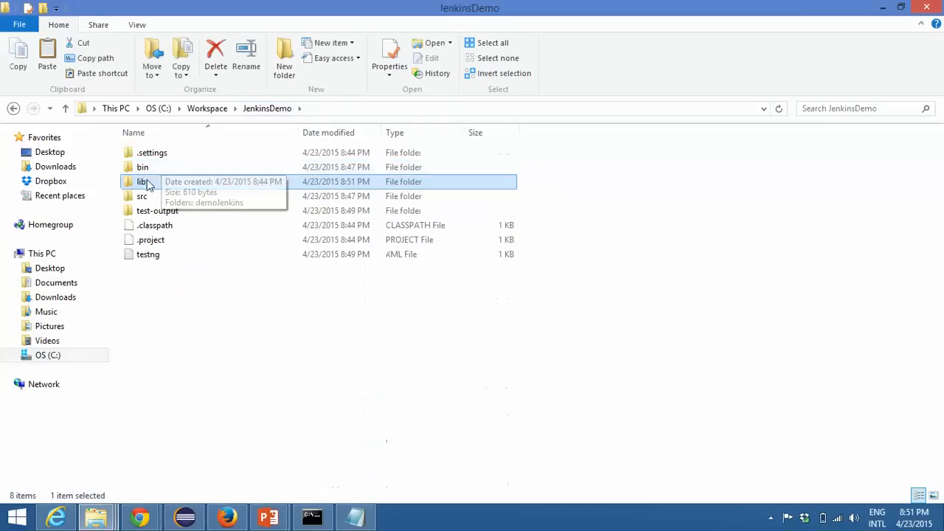
double_click(146, 170)
left_click(266, 112)
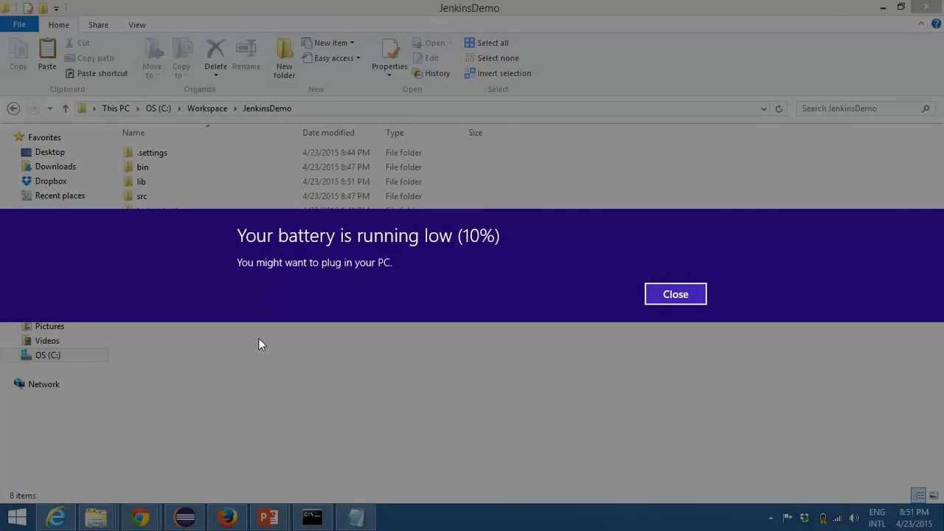
left_click(674, 293)
left_click(770, 518)
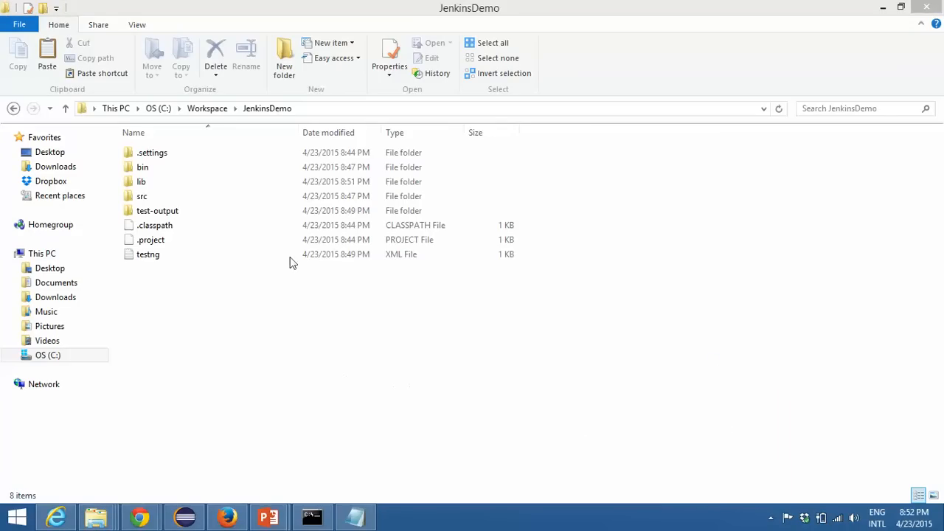
Step: Open a new Command Prompt window, begin a cd command, and move the window clear of the JenkinsDemo file names
right_click(312, 516)
left_click(290, 449)
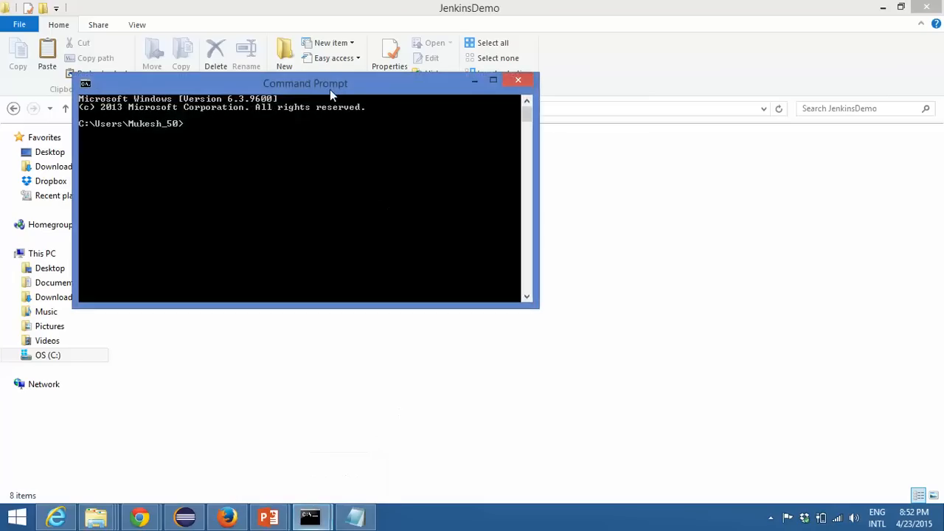
left_click_drag(338, 87, 534, 147)
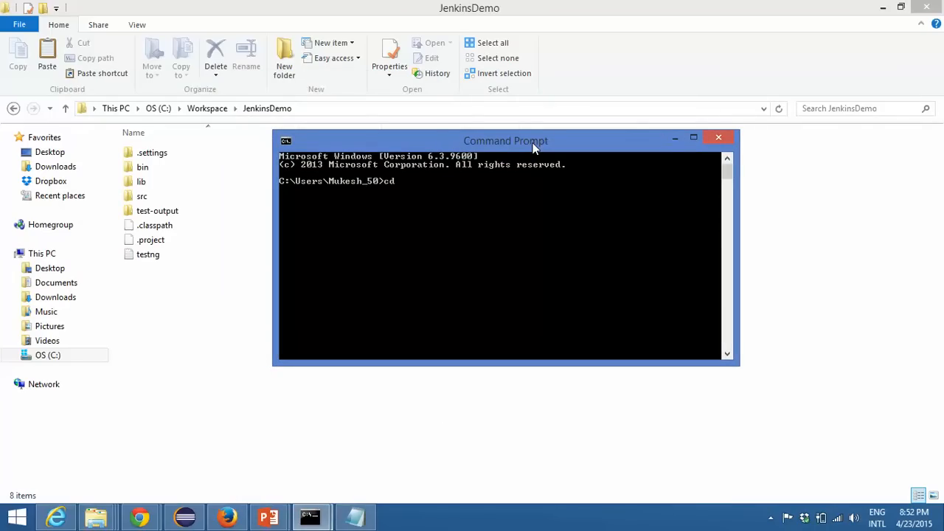
left_click_drag(451, 138, 508, 163)
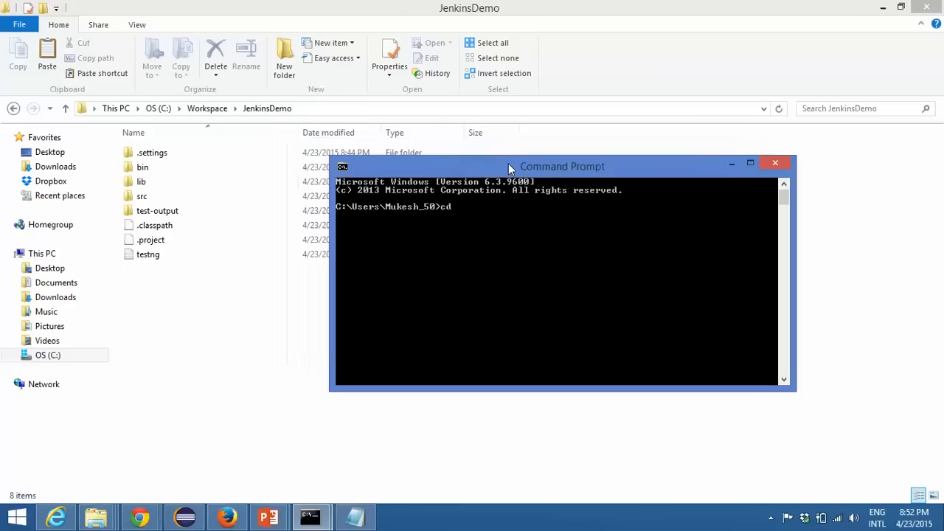
Step: Copy the JenkinsDemo folder's path and complete the cd command with it to switch to C:\Workspace\JenkinsDemo
left_click(361, 110)
right_click(338, 104)
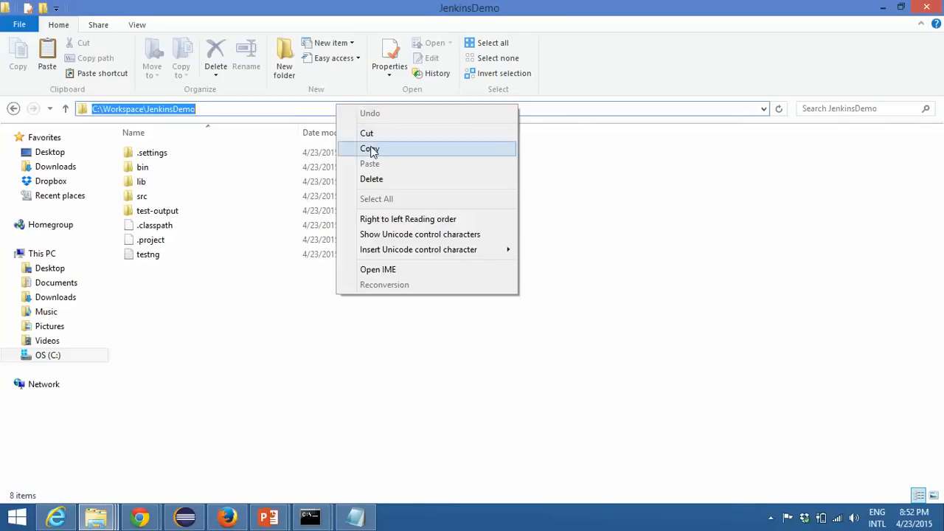
left_click(364, 147)
mouse_move(309, 518)
left_click(327, 488)
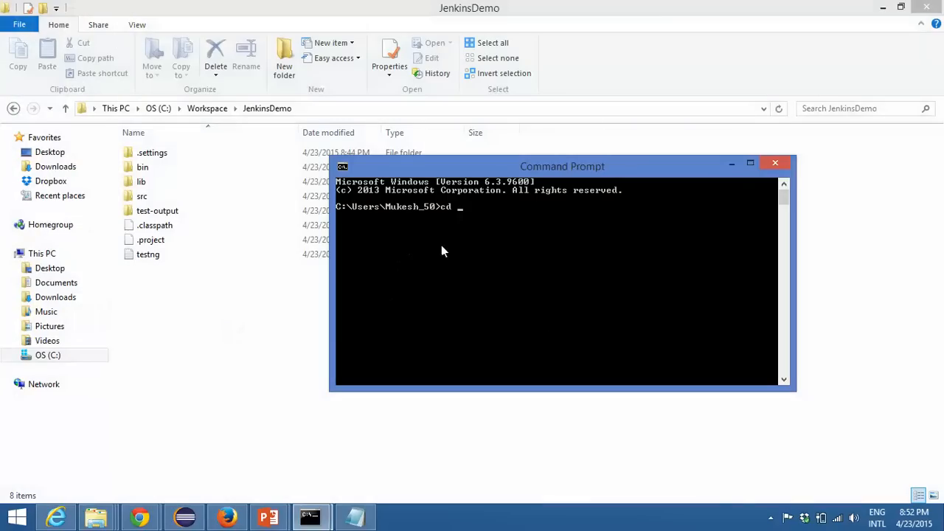
right_click(434, 236)
left_click(463, 272)
key("Return")
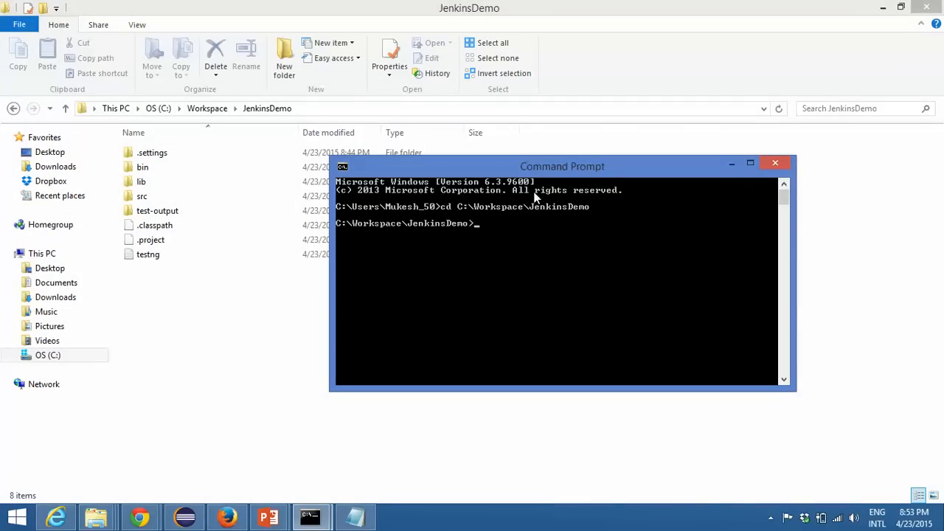
Step: Set the classpath to the project's compiled classes with set classpath=C:\Workspace\JenkinsDemo\bin;
left_click_drag(543, 172, 540, 196)
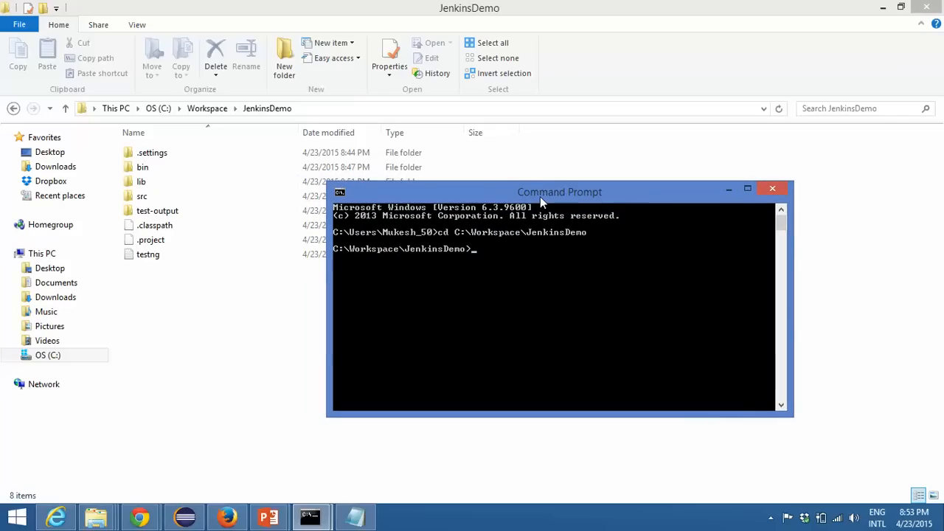
type("set classpath=")
right_click(543, 248)
left_click(581, 293)
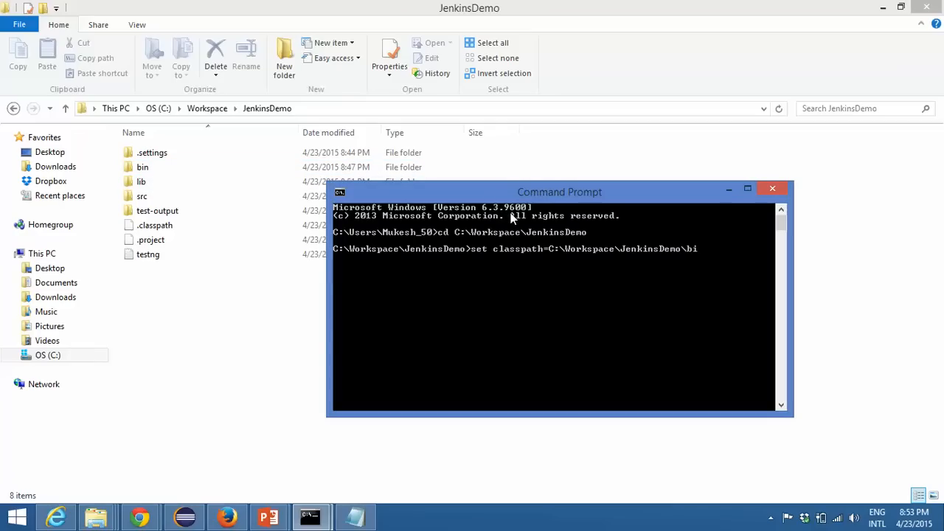
type("\bin;")
key("Return")
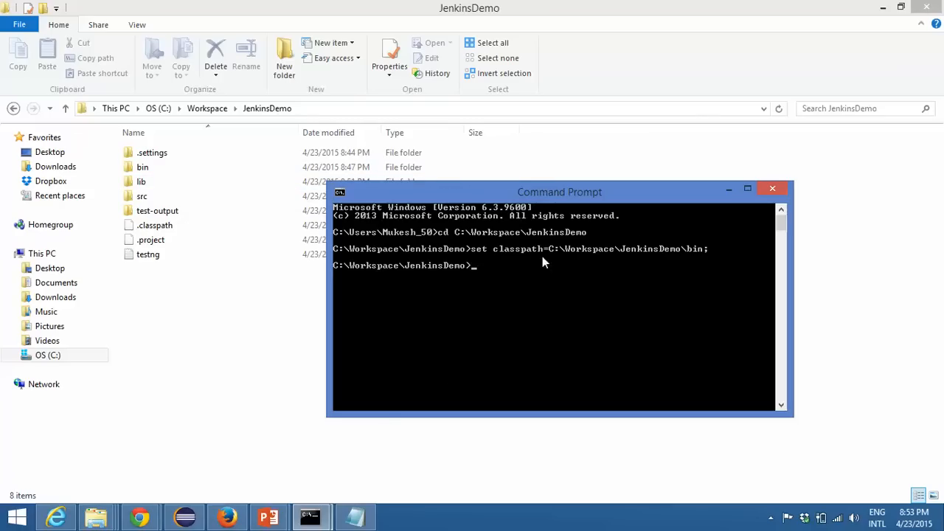
Step: Try to run the path C:\Workspace\JenkinsDemo\lib\*; on its own at the prompt
right_click(507, 286)
left_click(525, 319)
type("\\lib")
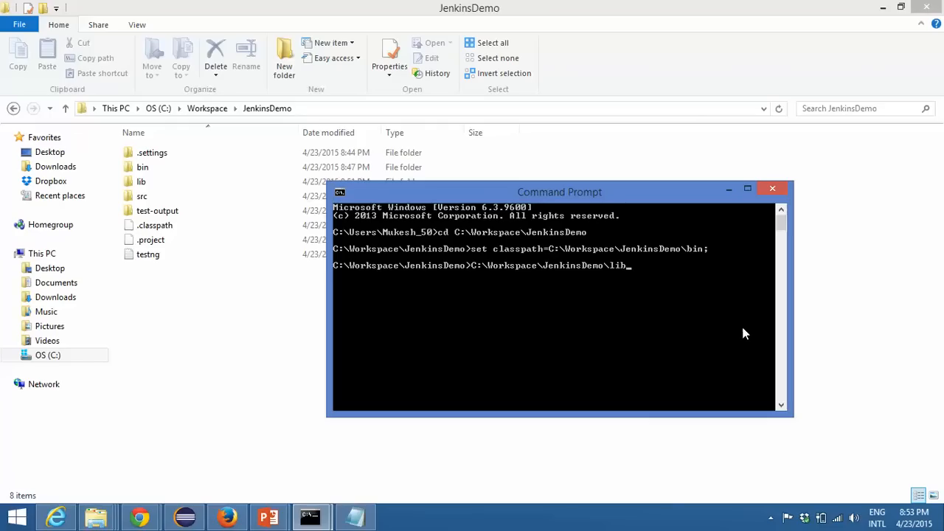
type("\\*;")
key("Return")
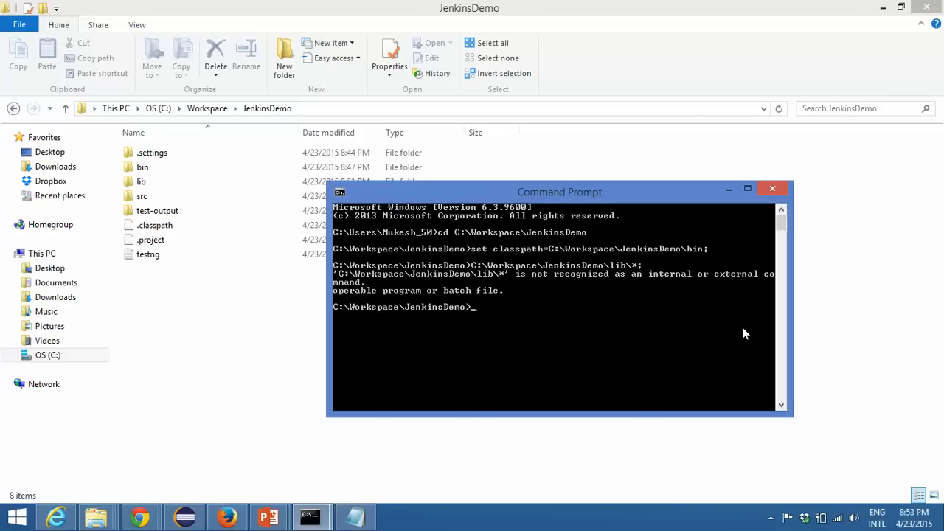
Step: Recall the lib path and prefix it to run set classpath=C:\Workspace\JenkinsDemo\lib\*;
key("Up")
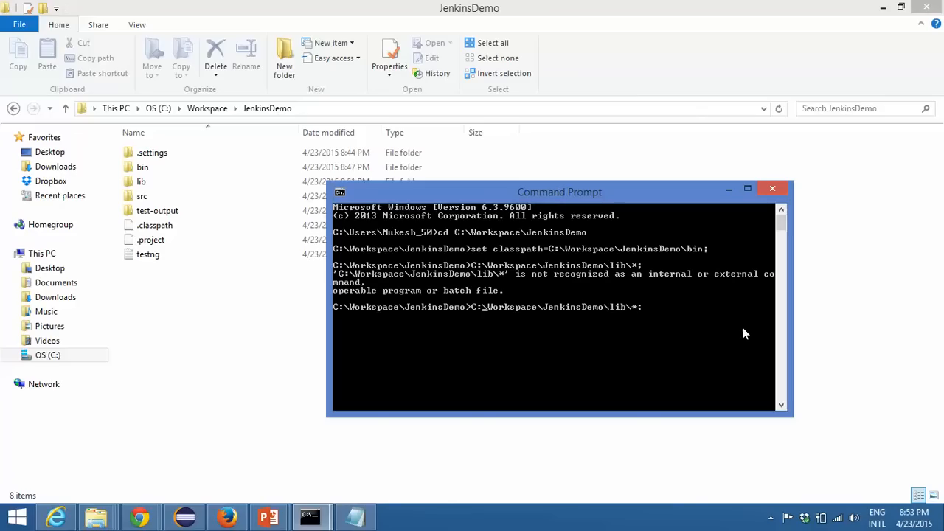
type("set classpath")
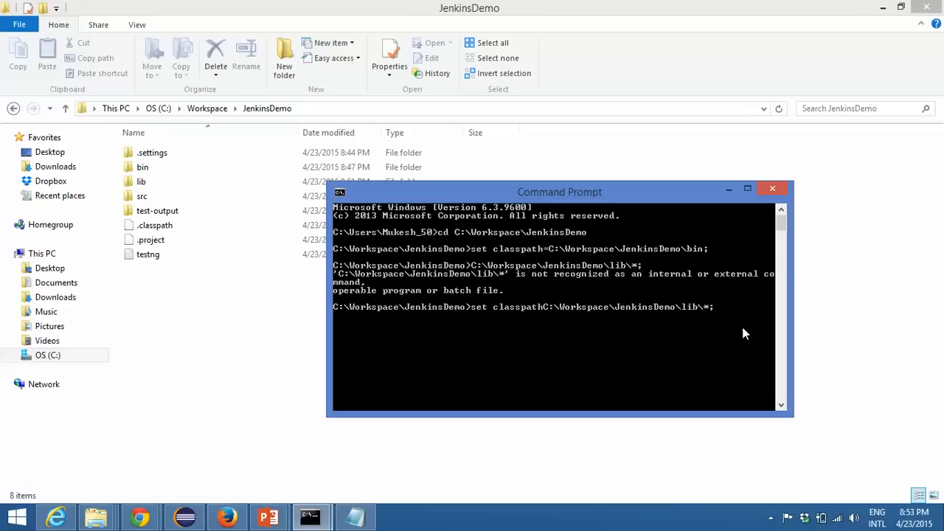
type("=")
key("Return")
Step: Recall and rerun the earlier command set classpath=C:\Workspace\JenkinsDemo\bin;
key("Up")
key("Up")
key("Up")
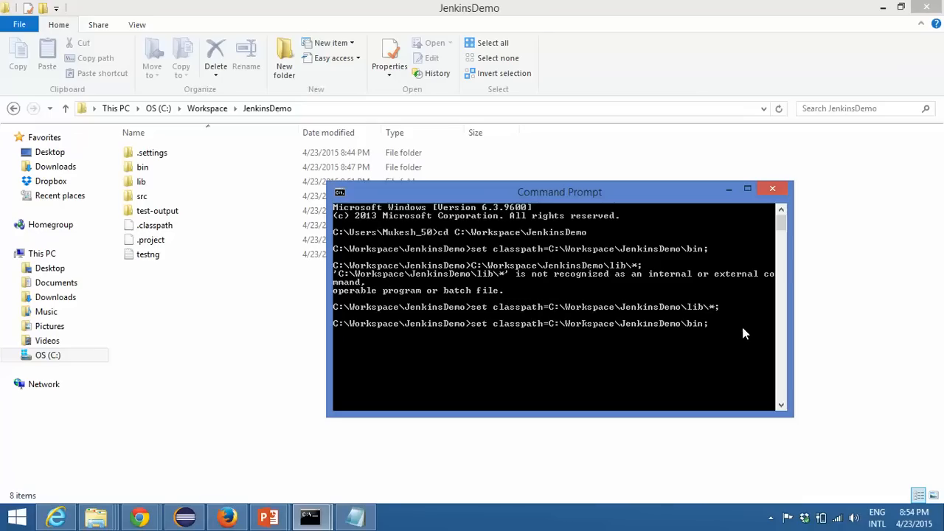
key("Return")
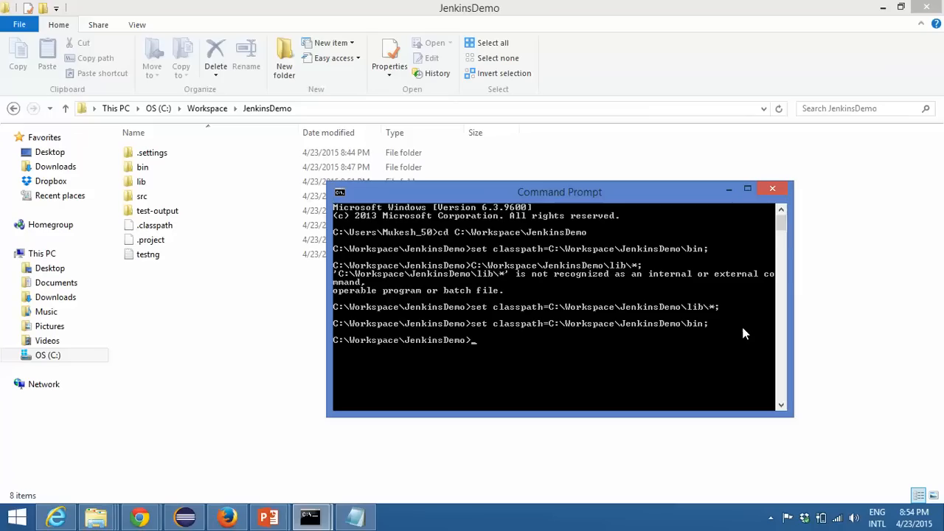
Step: Recall and rerun the earlier command set classpath=C:\Workspace\JenkinsDemo\lib\*;
key("Up")
key("Up")
key("Down")
key("Down")
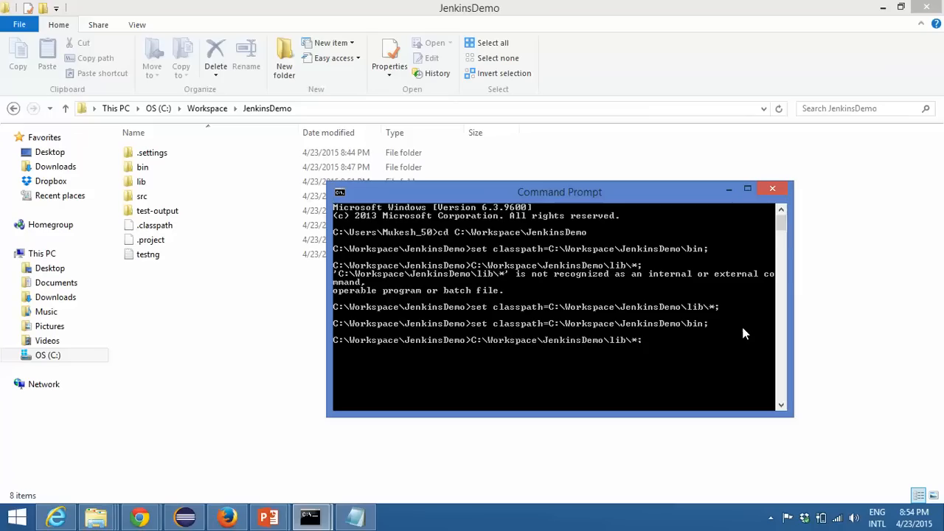
key("Return")
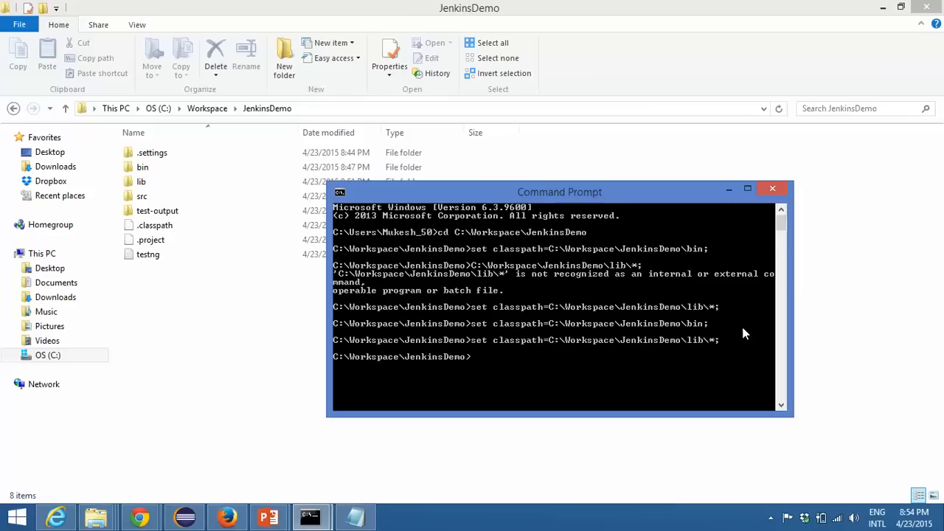
left_click_drag(655, 193, 643, 142)
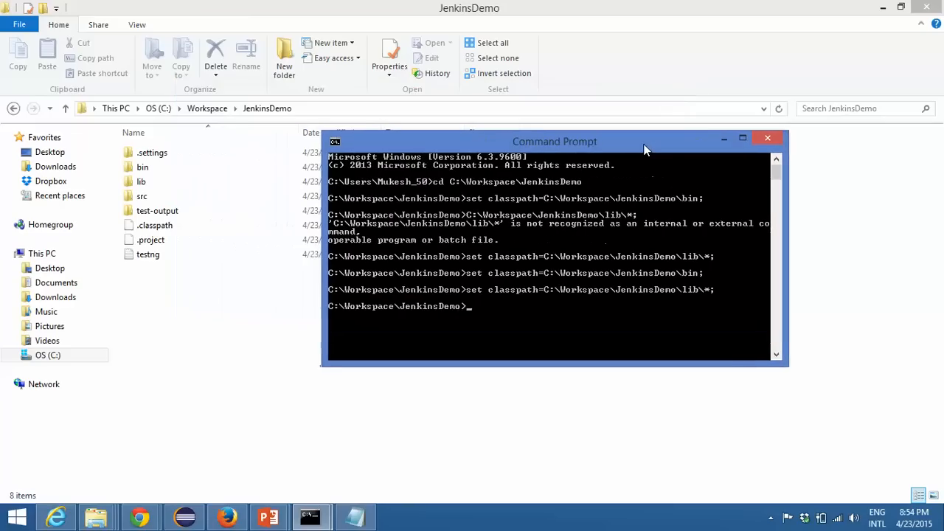
Step: Try to run the TestNG suite with java org.testng.TestNG testng.xml in the current Command Prompt session
left_click(163, 258)
mouse_move(328, 516)
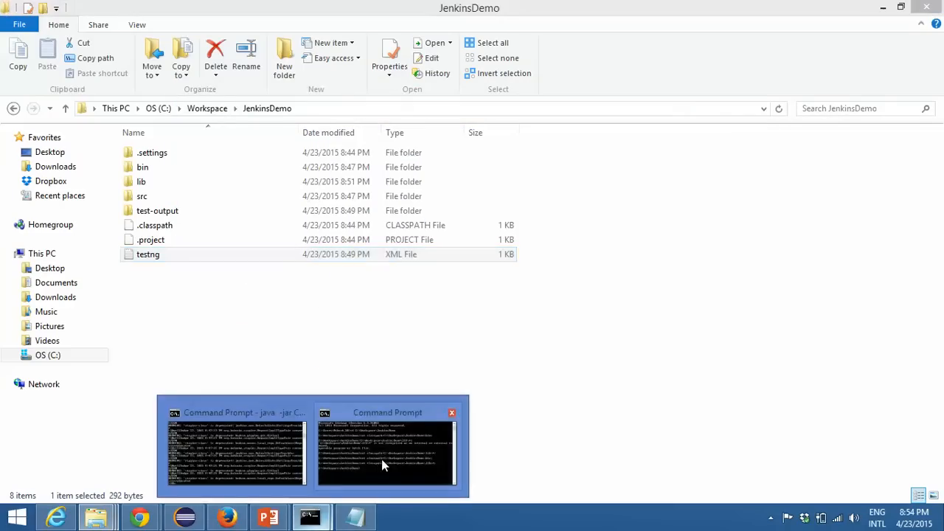
left_click(377, 466)
type("java or")
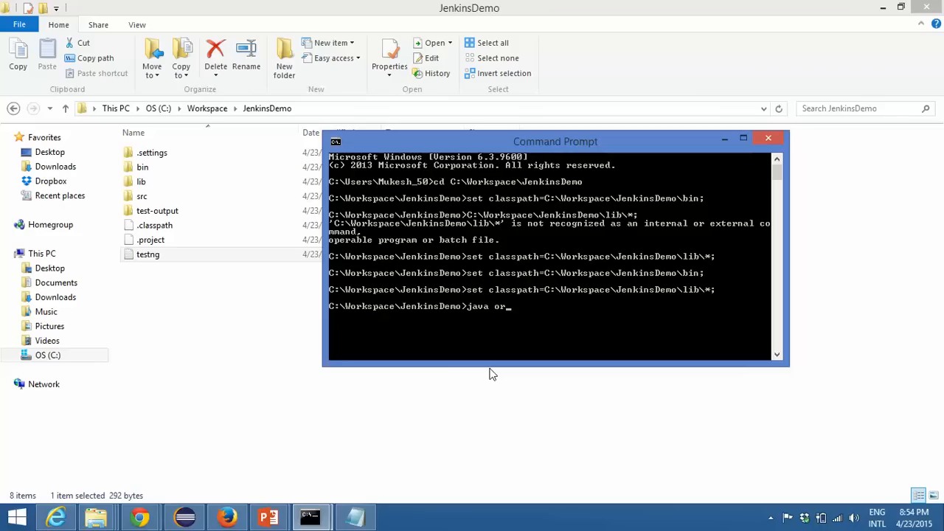
type("g.testng.TestNG testng.xml")
key("Return")
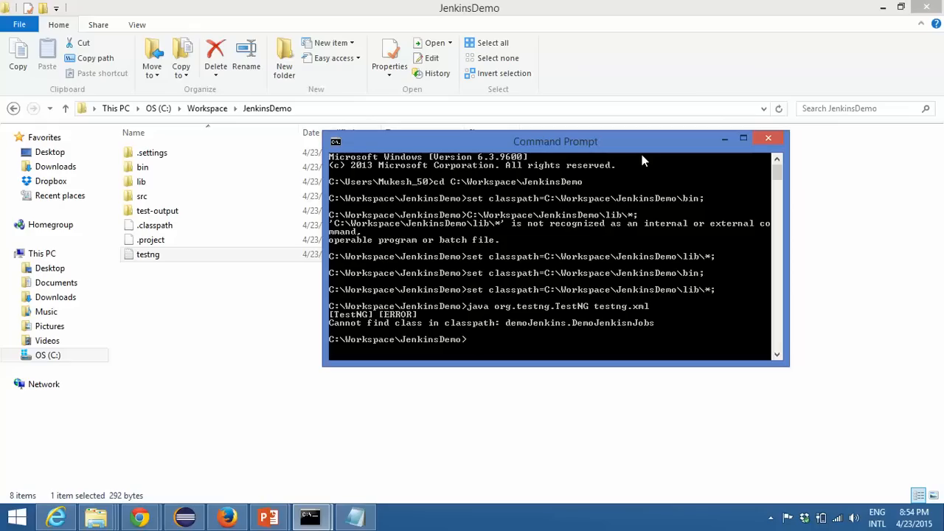
left_click_drag(640, 149, 631, 108)
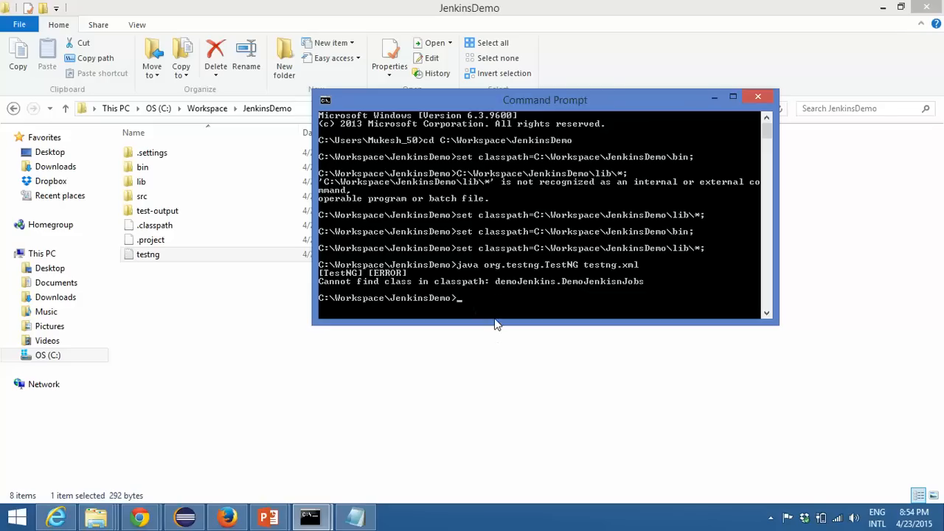
Step: Close the current Command Prompt session and open a fresh one, placed clear of the JenkinsDemo file list
left_click(757, 97)
right_click(311, 516)
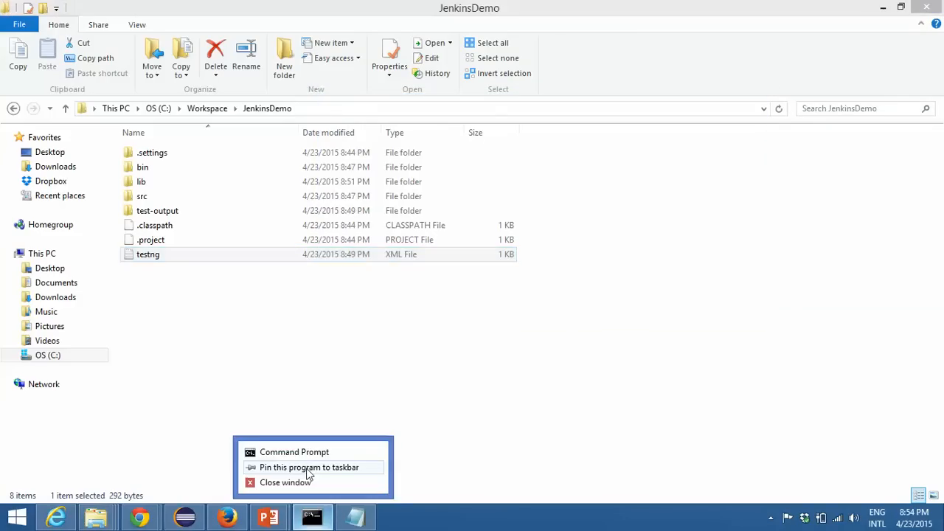
left_click(295, 450)
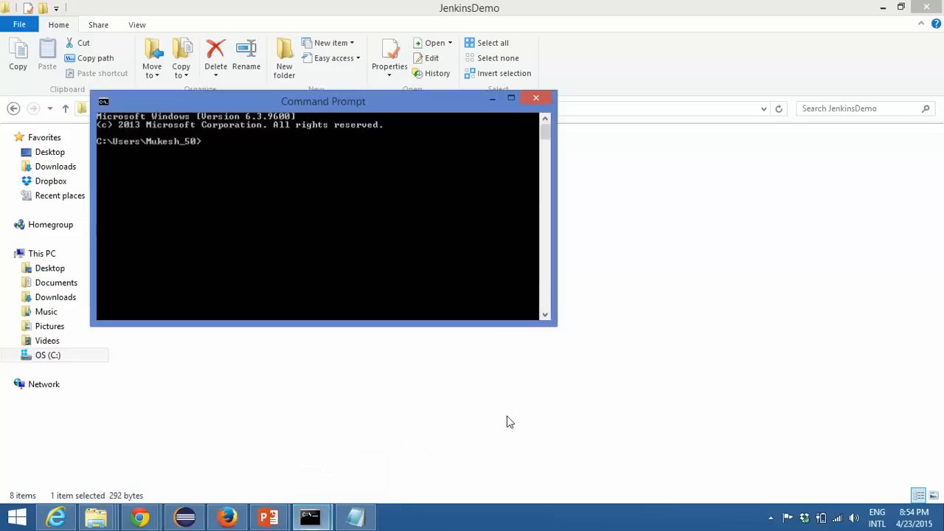
left_click_drag(347, 101, 718, 158)
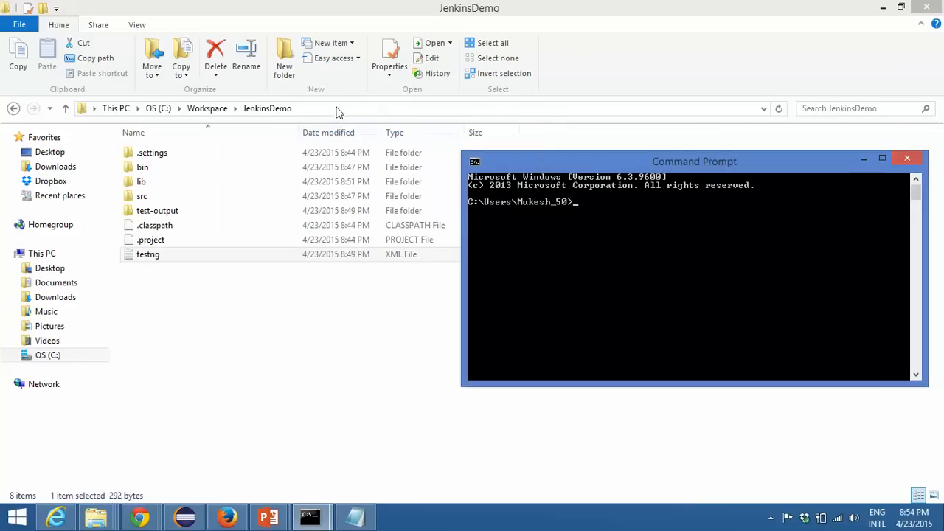
Step: Copy the project folder's path from File Explorer and change the Command Prompt directory to C:\Workspace\JenkinsDemo
left_click(337, 108)
right_click(336, 107)
left_click(384, 150)
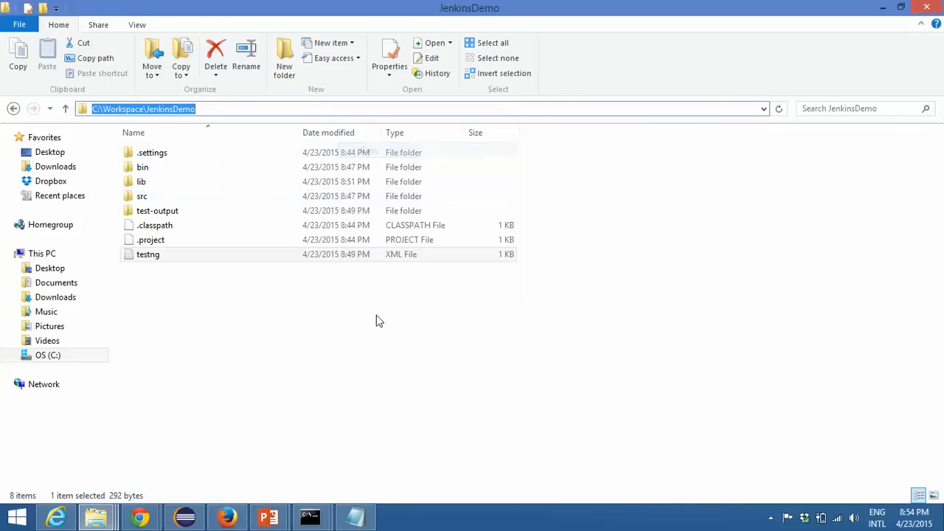
left_click(311, 516)
left_click(359, 468)
type("cd")
right_click(525, 282)
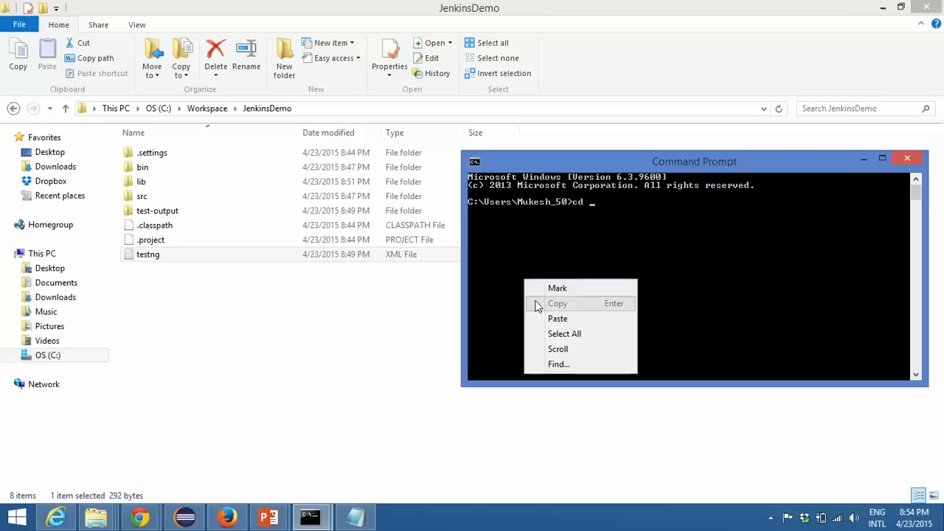
left_click(558, 318)
key("Return")
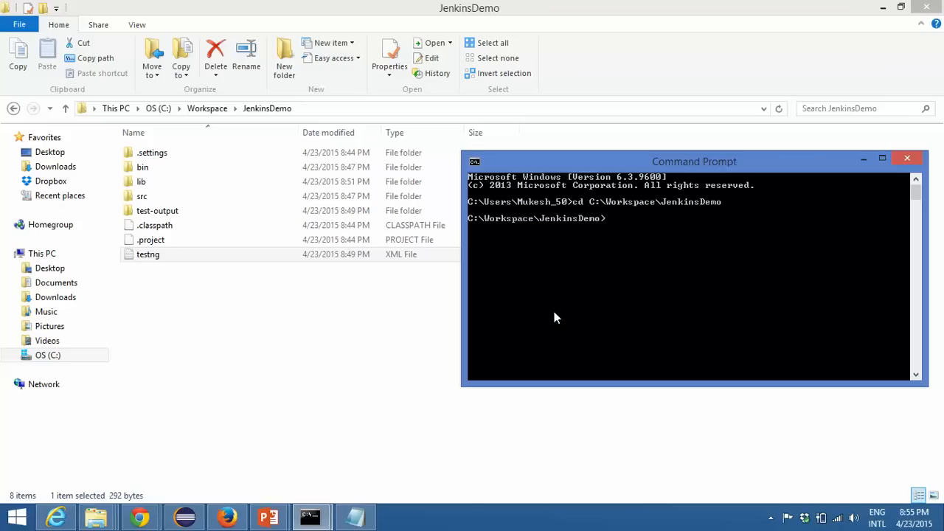
Step: Try to run java org.testng.TestNG testng.xml without any classpath set
type("java org.testng.TestNG test")
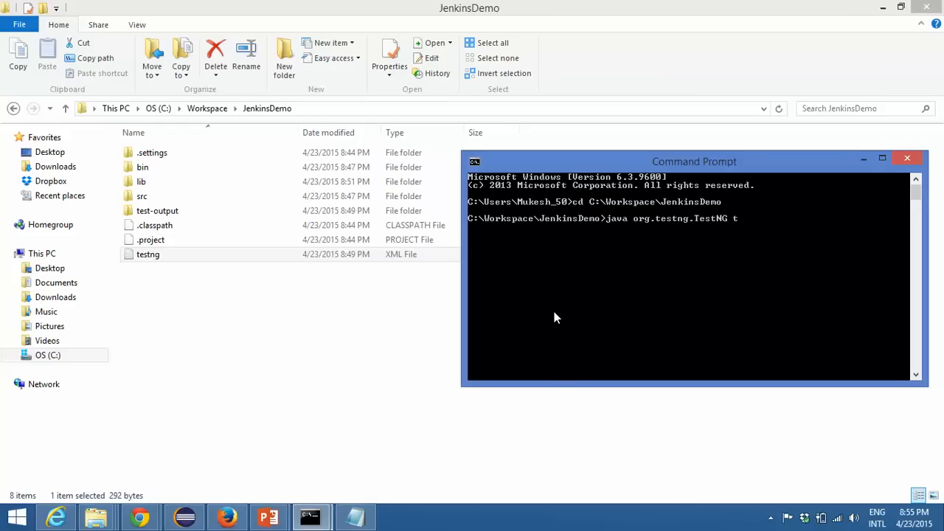
type("ng")
type(".xml")
key("Return")
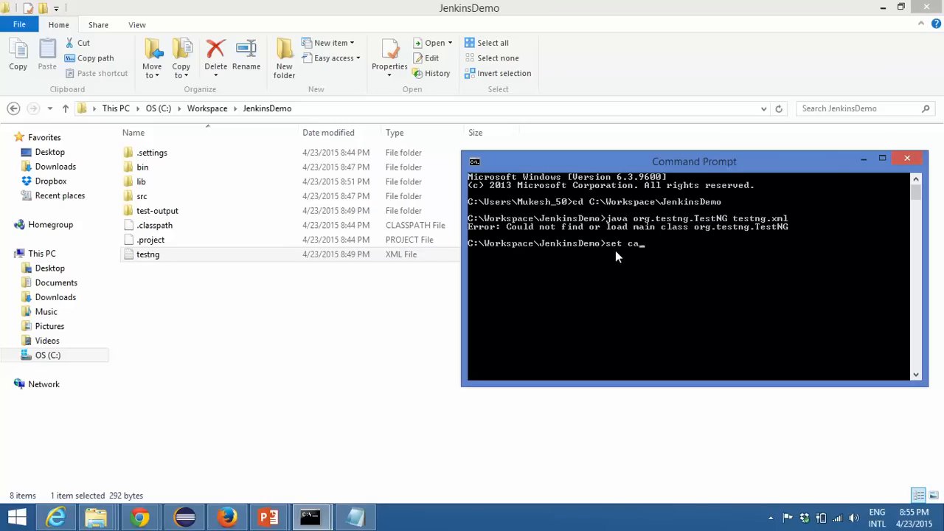
Step: Set both project folders in one command: set classpath=C:\Workspace\JenkinsDemo\bin;C:\Workspace\JenkinsDemo\lib\*;
type("asspath=")
right_click(740, 266)
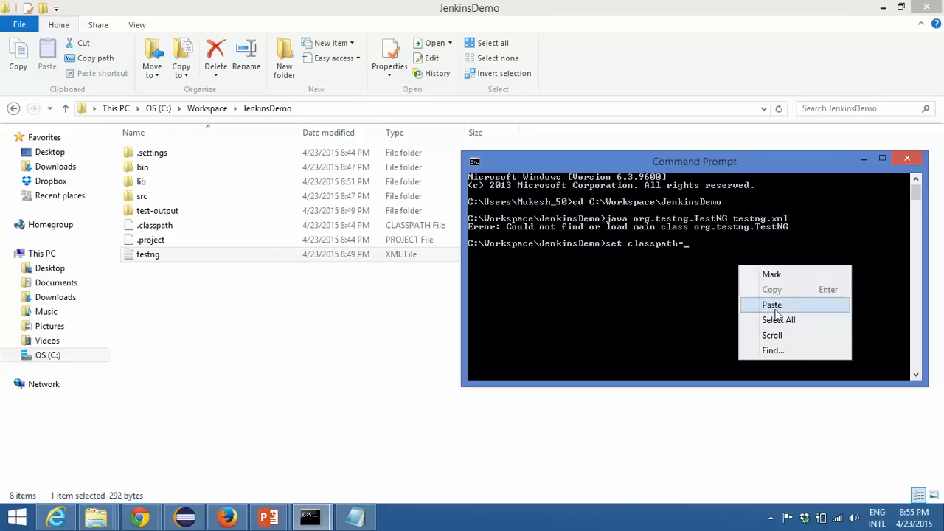
left_click(771, 304)
type("bin")
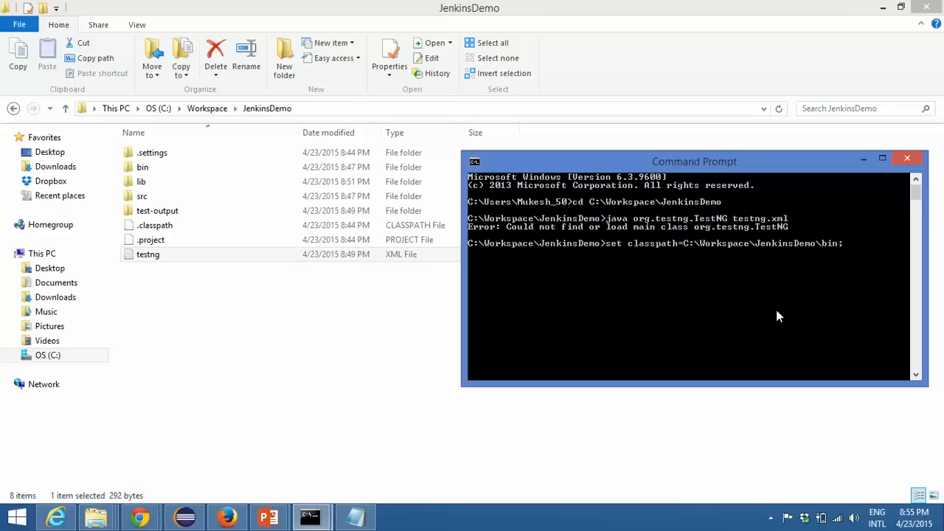
type(";")
right_click(706, 284)
left_click(740, 325)
type("\\lib")
type("\\*")
type(";")
key("Return")
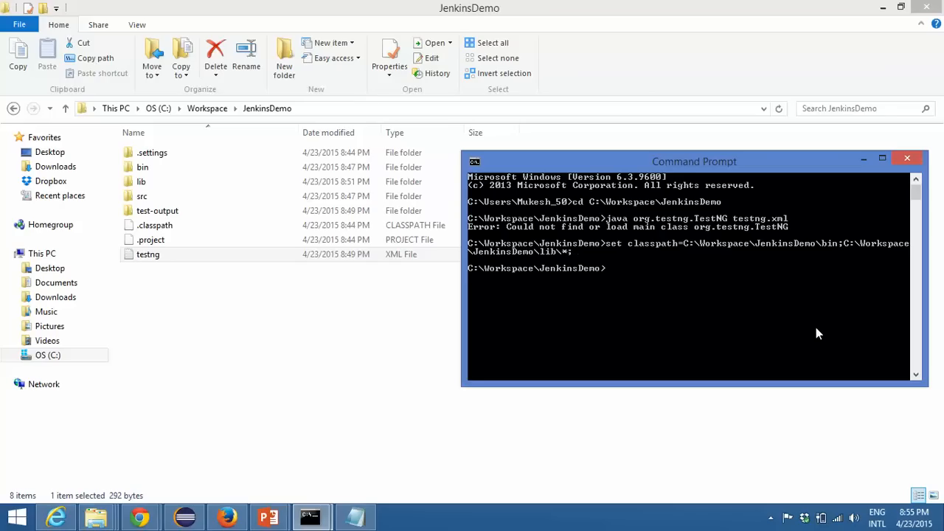
Step: Recall and rerun java org.testng.TestNG testng.xml using the combined classpath
key("Up")
key("Up")
key("Return")
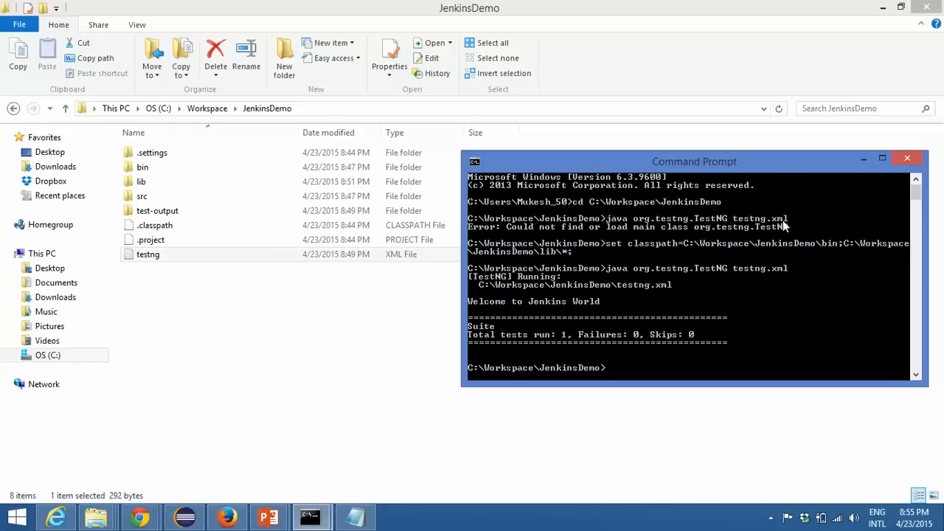
left_click_drag(776, 169, 561, 113)
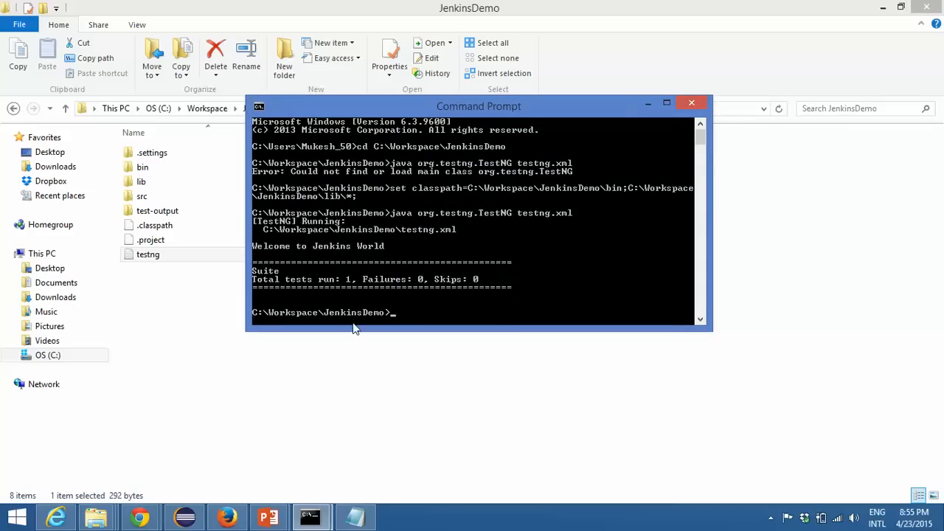
Step: Switch to Eclipse, close the JenkinsDemo project's properties dialog, and return to the Command Prompt
left_click(184, 516)
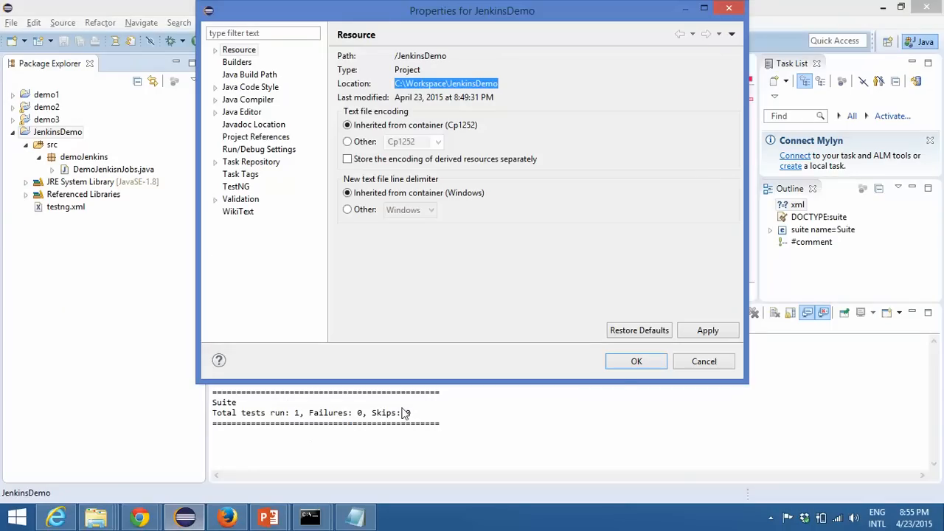
left_click(636, 362)
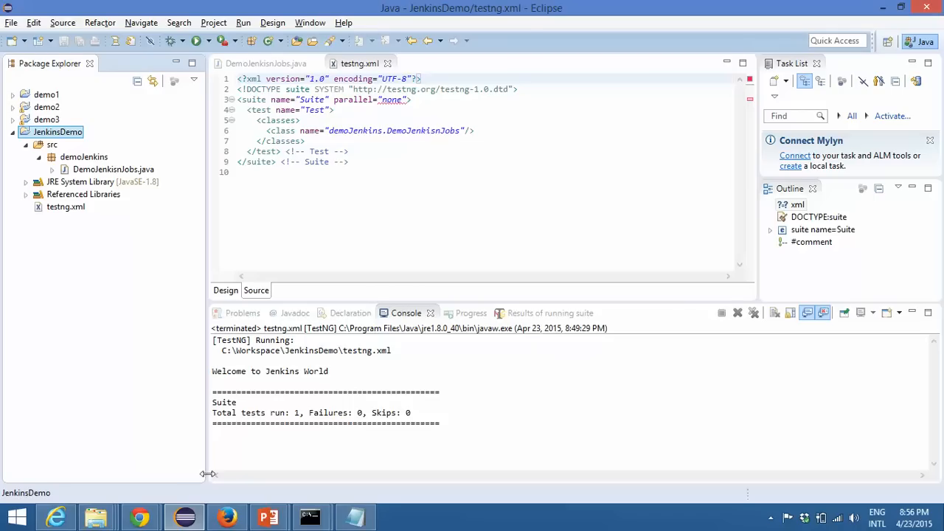
left_click(140, 517)
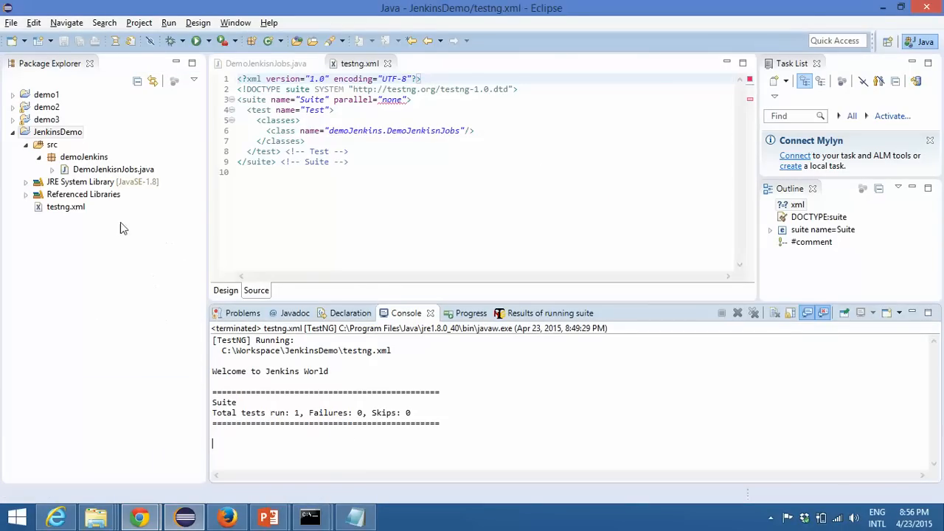
left_click(330, 525)
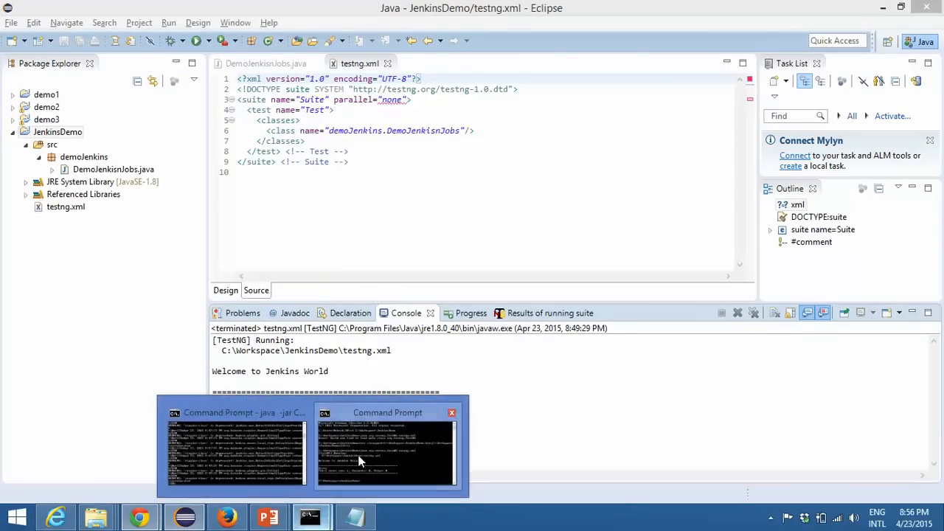
left_click(354, 457)
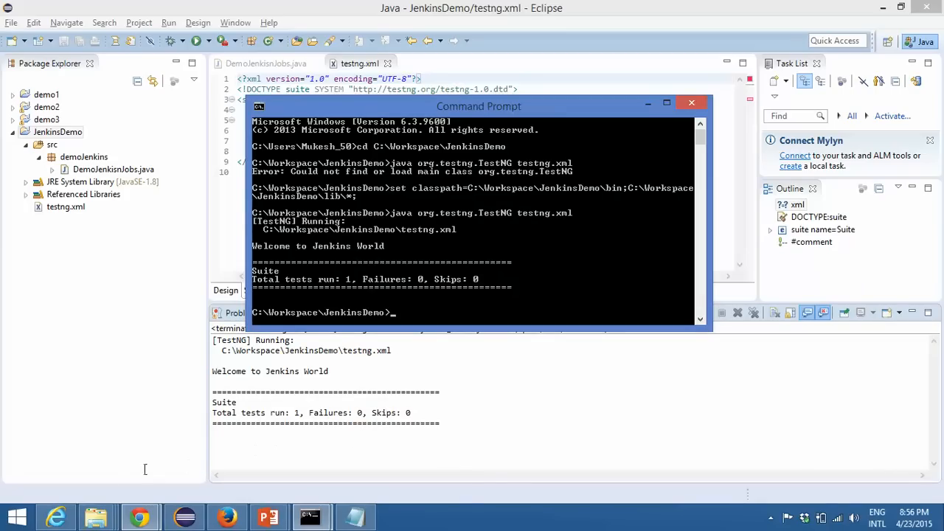
Step: Switch to File Explorer, create a new text document in the JenkinsDemo folder with its default name, and open it
left_click(97, 518)
left_click(379, 441)
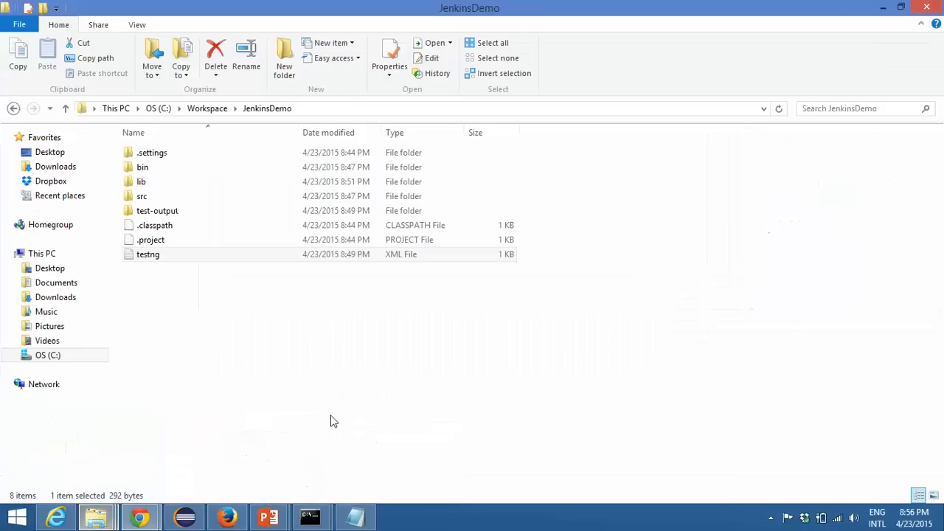
right_click(219, 284)
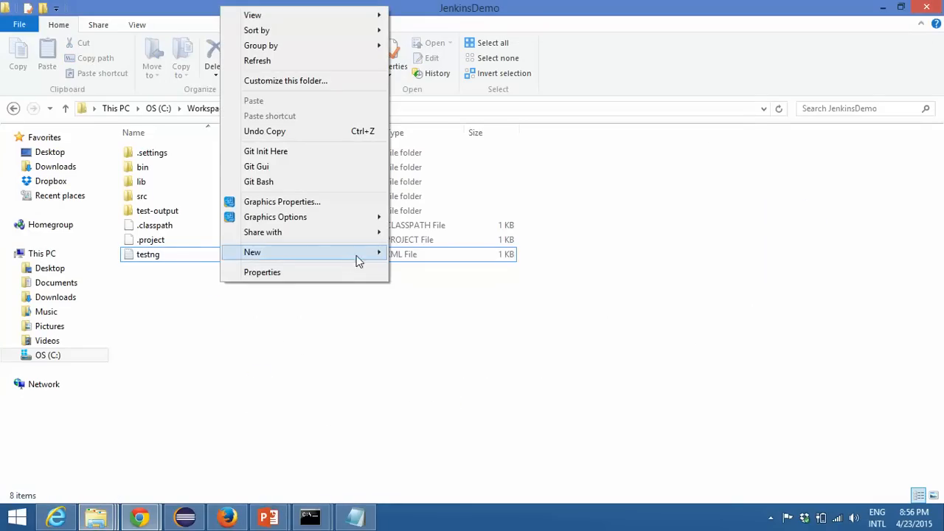
mouse_move(345, 255)
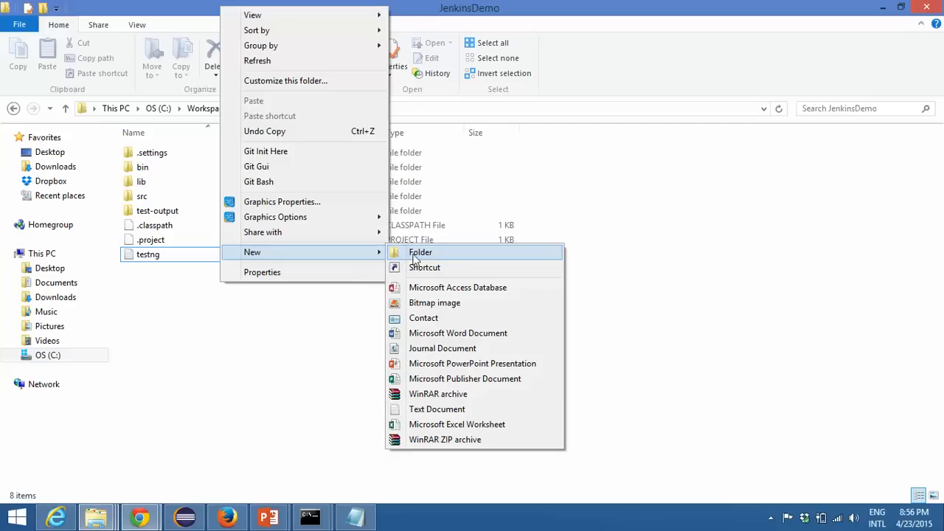
left_click(436, 409)
key("Return")
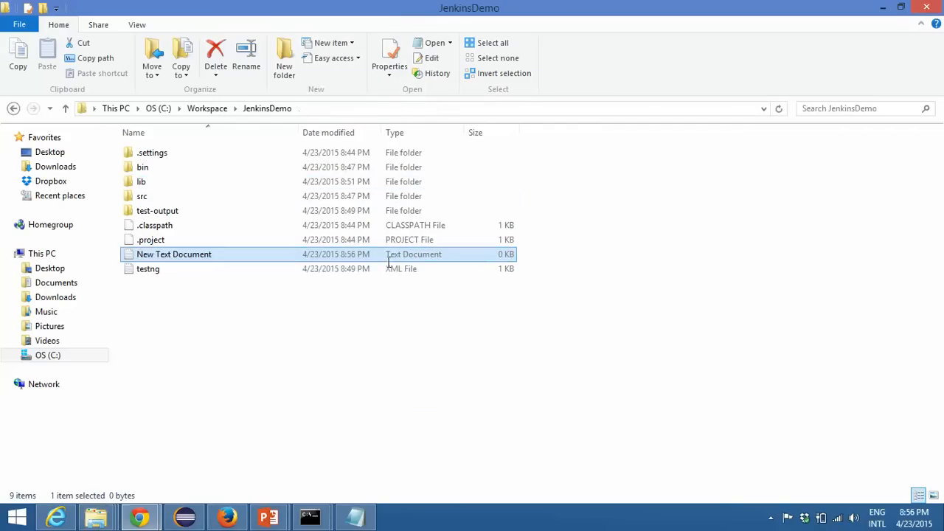
key("Return")
Step: Write the line java -cp bin;lib/* org.testng.TestNG testng.xml in the new text document
type("java")
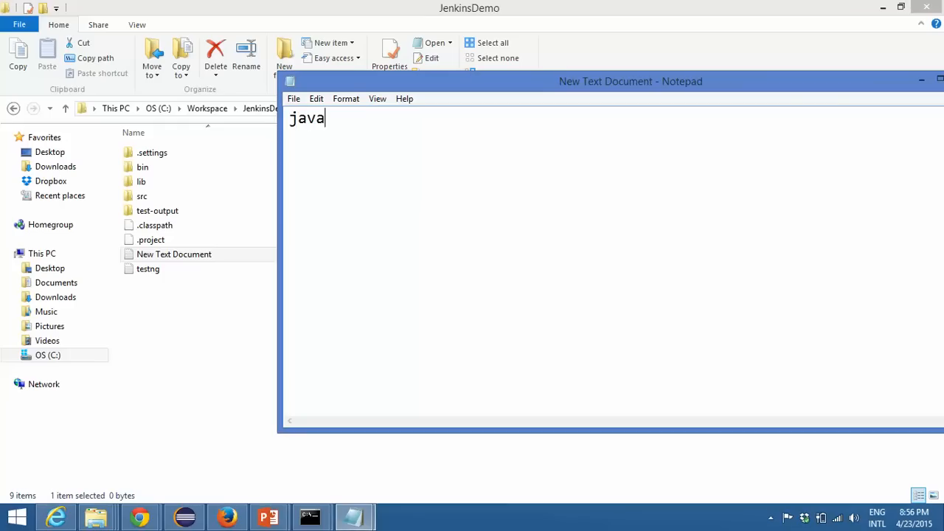
type(" -cp bin;li")
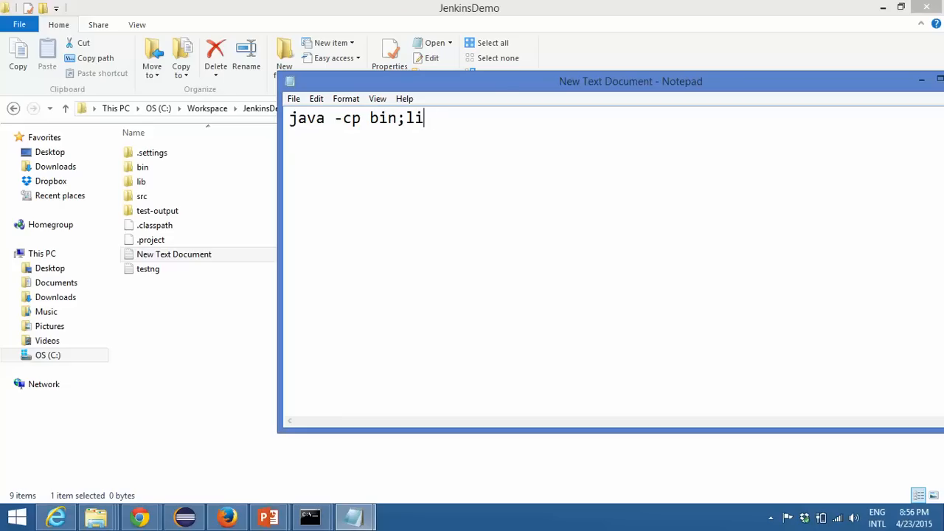
type("b/*")
type("org.test")
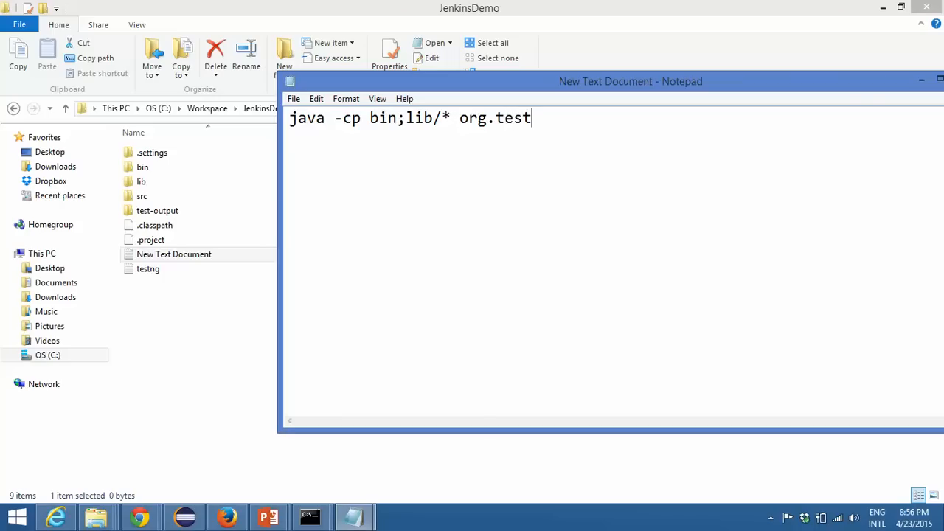
type("ng.TestNG")
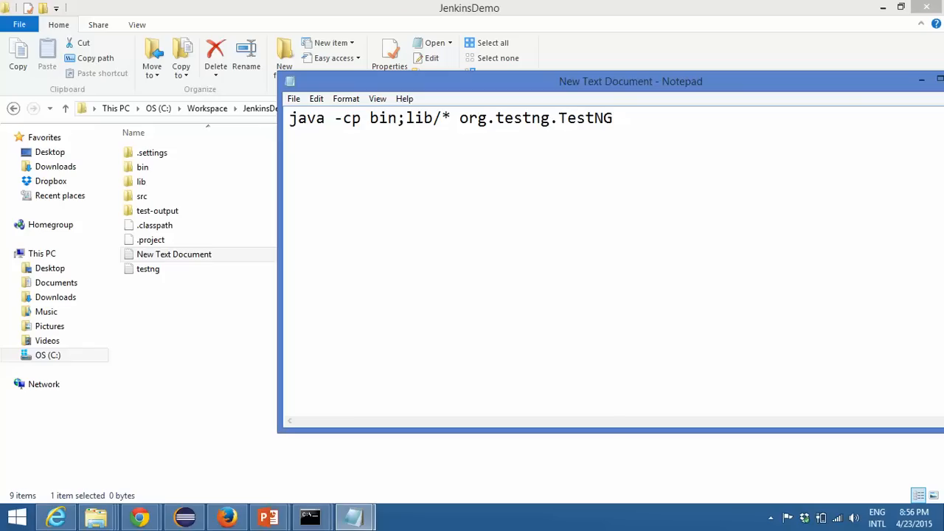
type(" testng.xml")
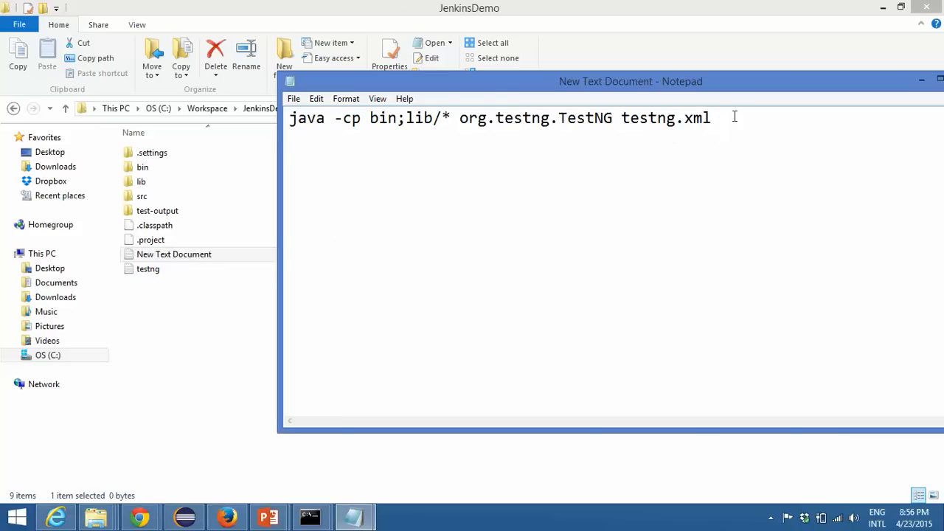
left_click_drag(712, 118, 289, 118)
left_click(375, 118)
Step: Save the text document as run.bat in the JenkinsDemo folder and return to File Explorer
left_click(293, 98)
left_click(372, 162)
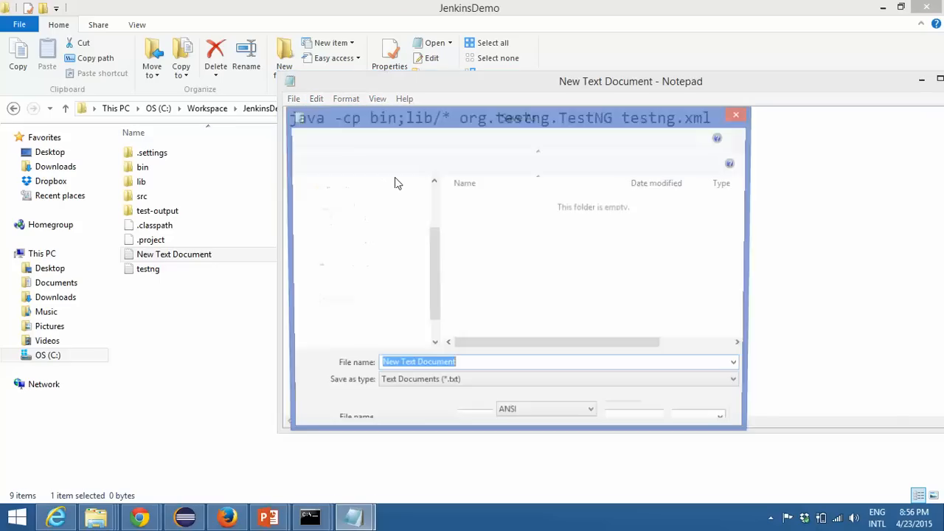
type("\"run.bat")
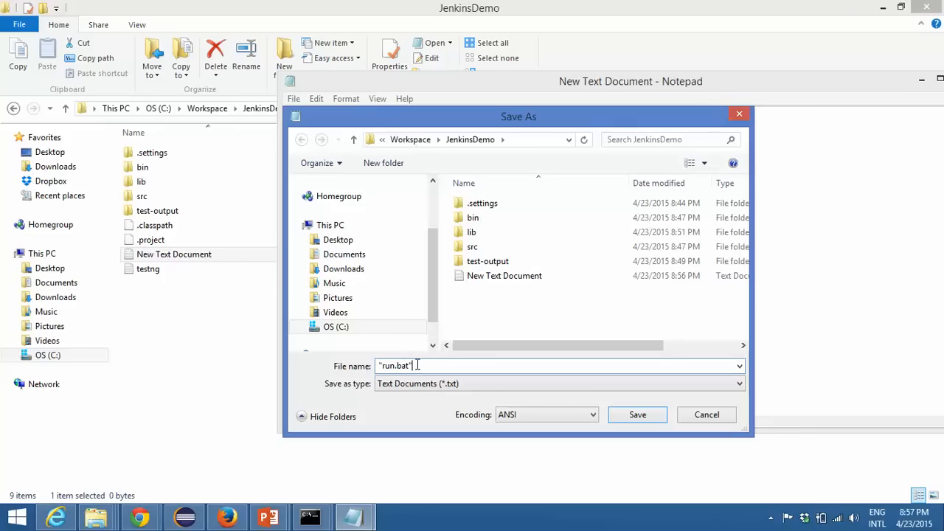
left_click_drag(415, 365, 374, 369)
left_click(634, 414)
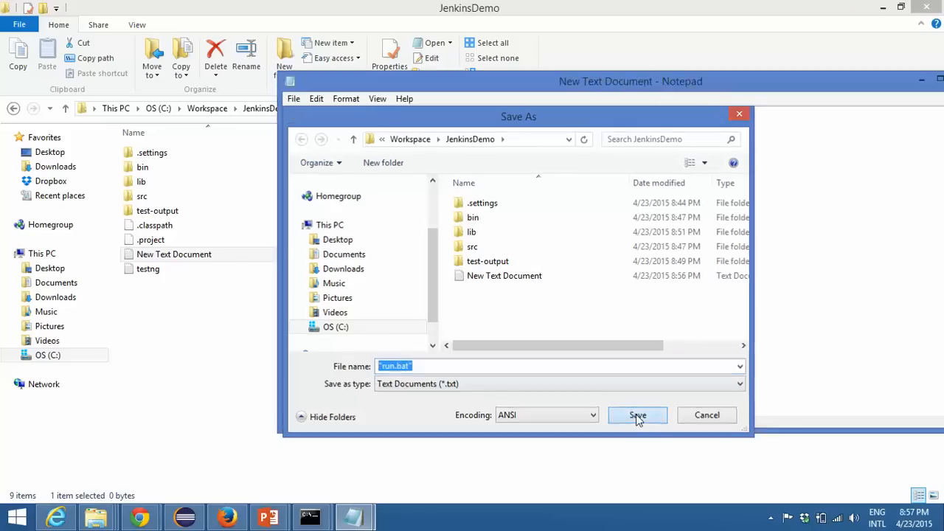
left_click(893, 88)
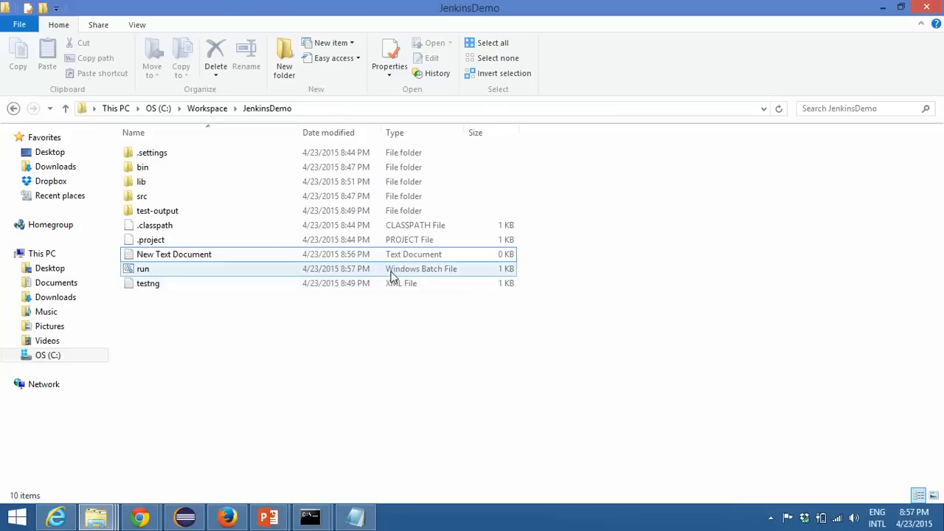
Step: Examine the run batch file, the testng file and the folder path in the JenkinsDemo folder
left_click(391, 274)
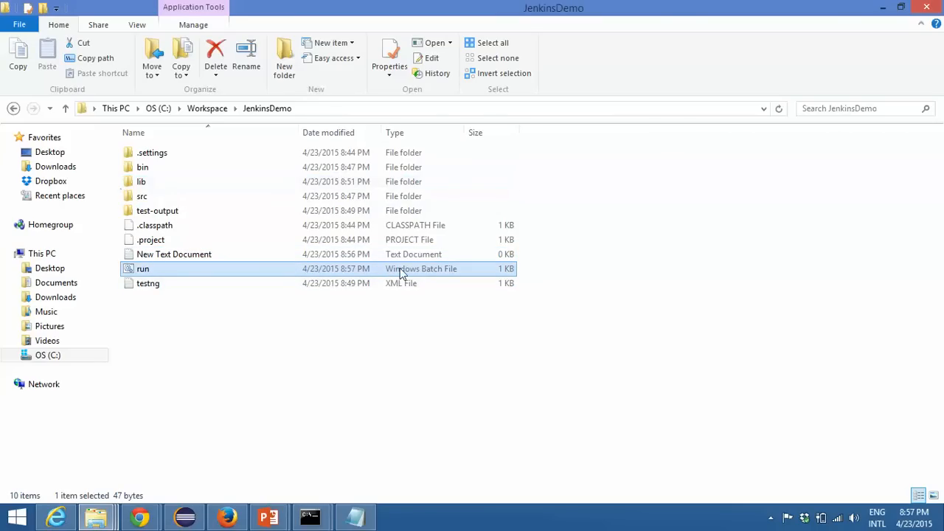
double_click(146, 273)
left_click(150, 286)
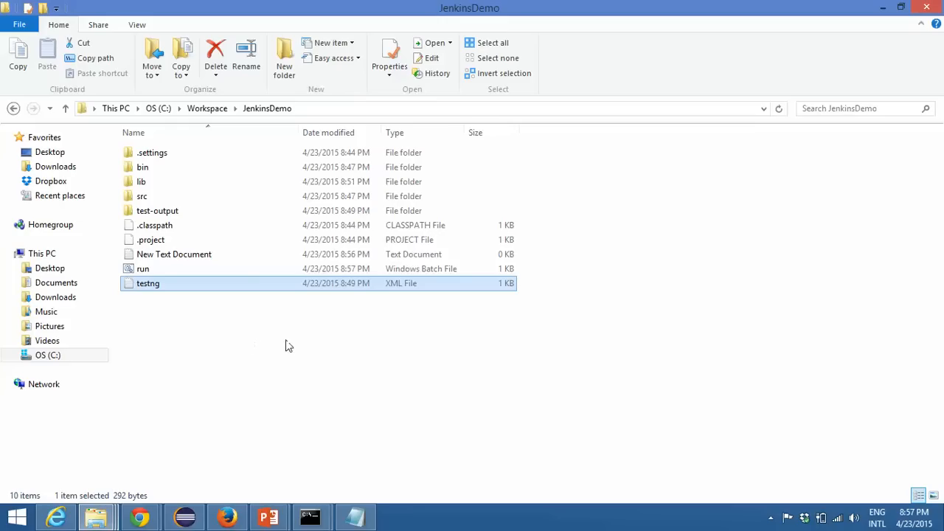
left_click(327, 348)
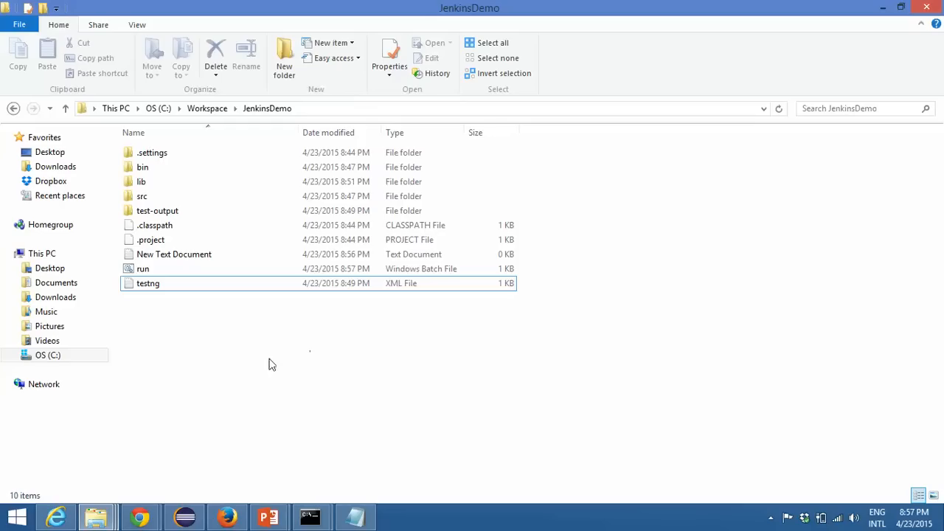
left_click(328, 111)
left_click(200, 312)
left_click(167, 271)
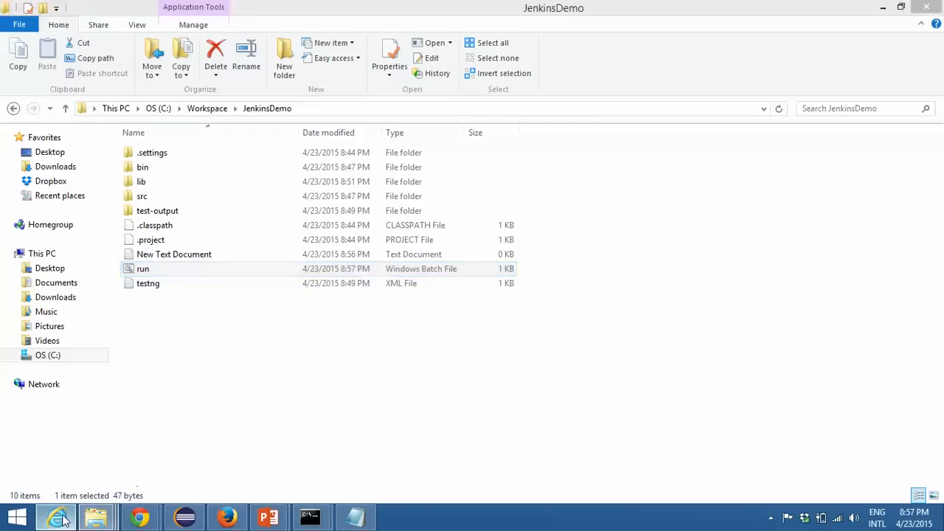
Step: Switch to the Jenkins dashboard in Chrome and create a freestyle project named JenkinsDemo
left_click(56, 516)
mouse_move(148, 516)
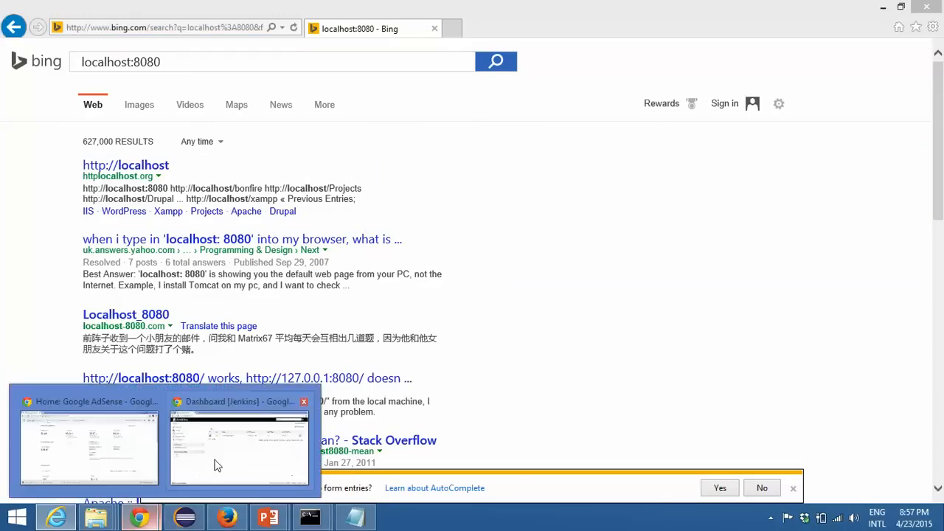
left_click(200, 467)
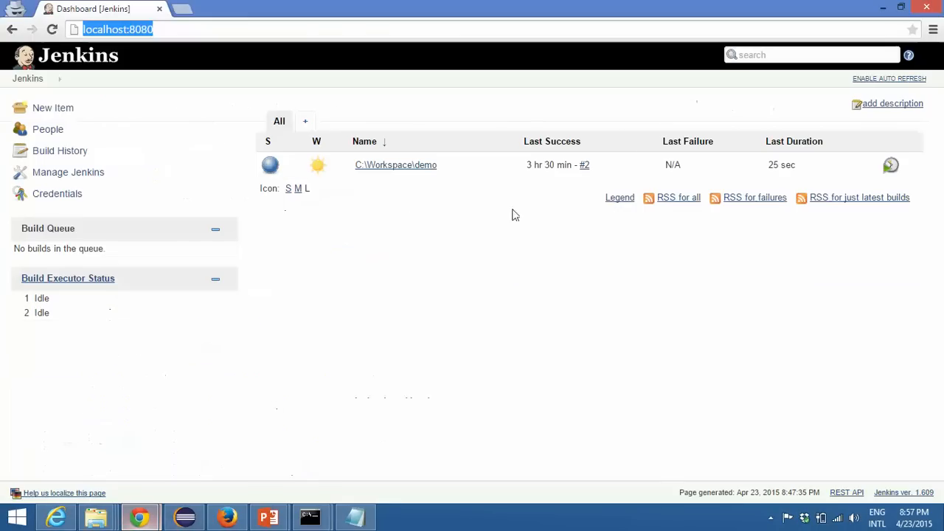
left_click(53, 108)
left_click(361, 110)
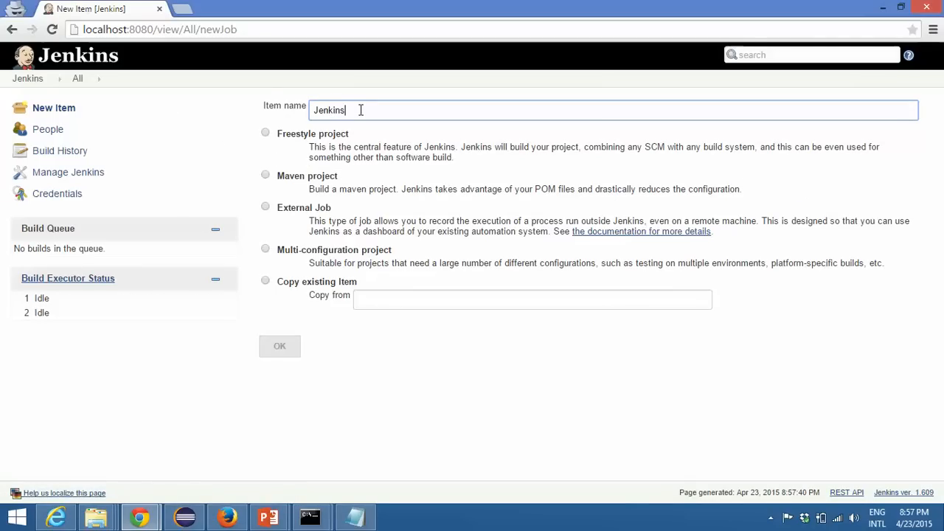
left_click(265, 132)
left_click(280, 347)
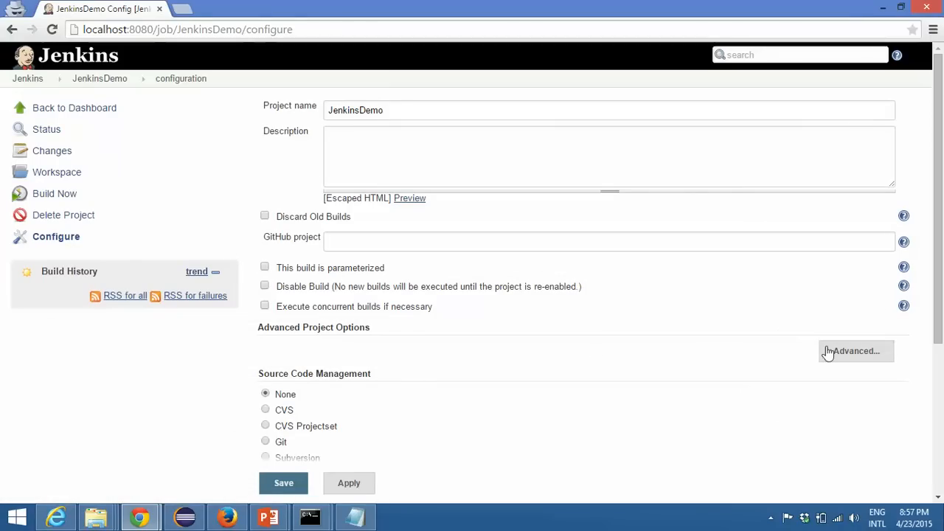
Step: Expand the job's advanced project options and enable the use of a custom workspace
left_click_drag(258, 326, 427, 331)
left_click(571, 324)
left_click(435, 155)
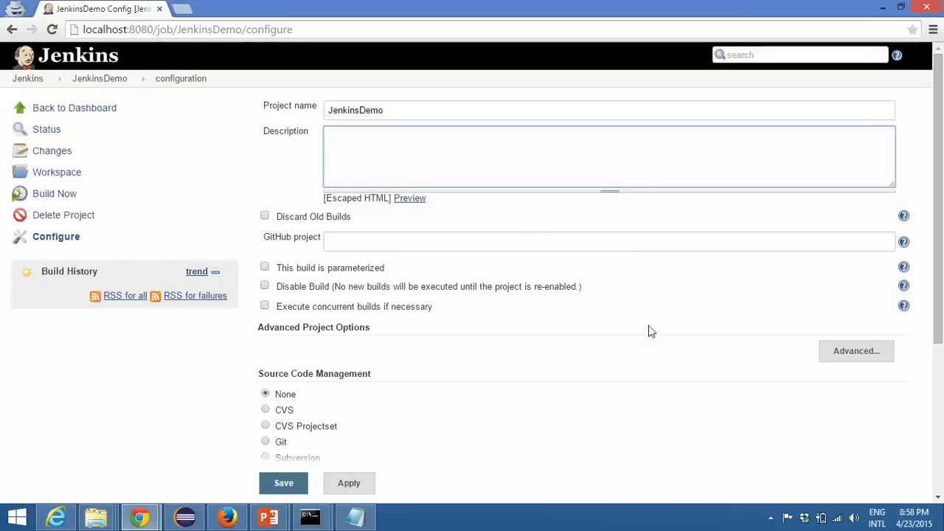
scroll(659, 321, "down", 2)
left_click_drag(258, 193, 362, 189)
left_click(406, 199)
left_click(842, 213)
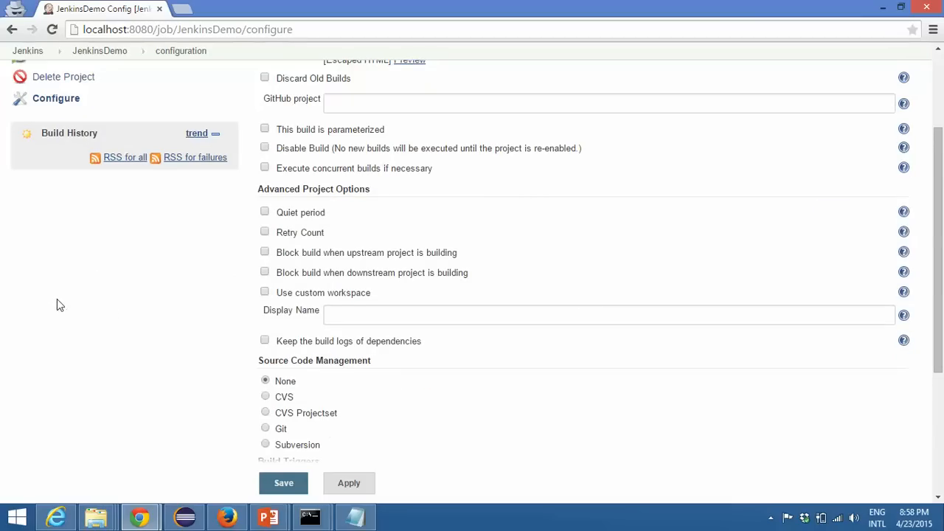
scroll(57, 299, "down", 3)
scroll(196, 301, "up", 2)
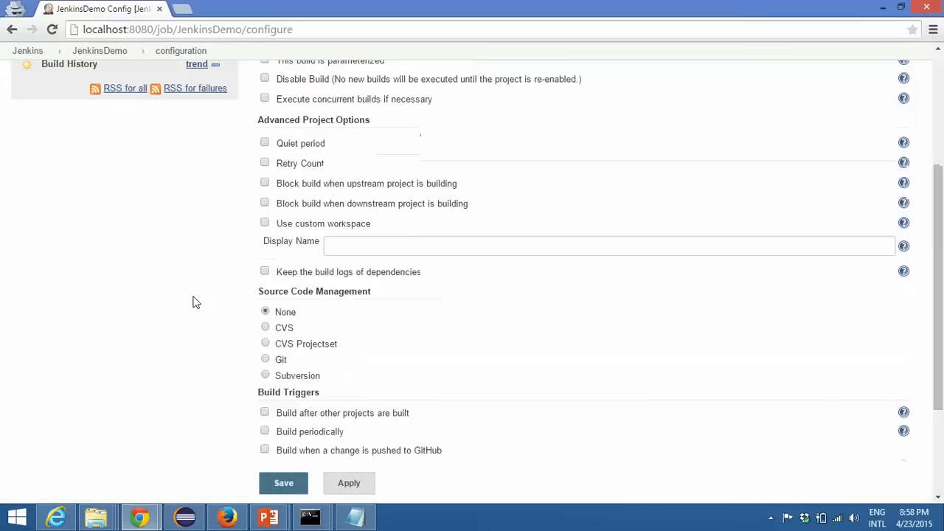
left_click(264, 223)
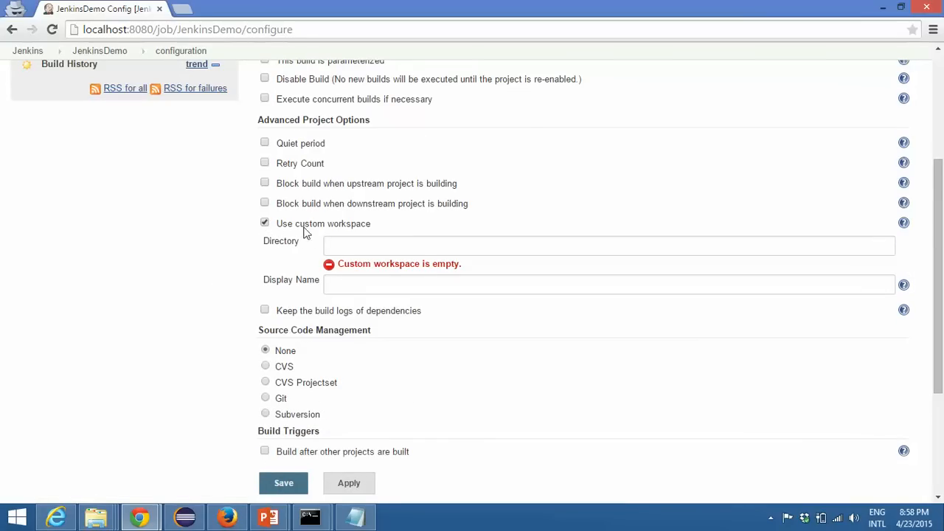
Step: Copy the JenkinsDemo folder path from File Explorer and set the custom workspace directory to C:\Workspace\JenkinsDemo
left_click(332, 239)
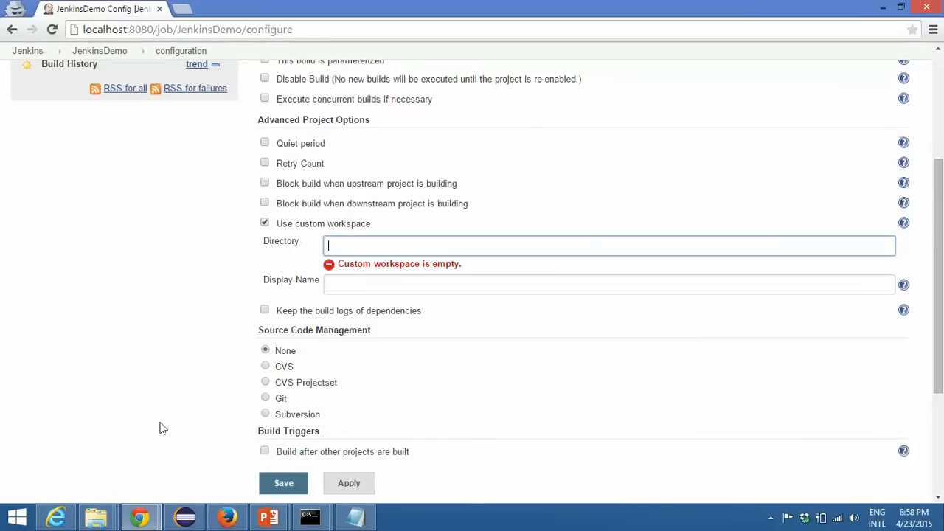
mouse_move(95, 516)
left_click(347, 446)
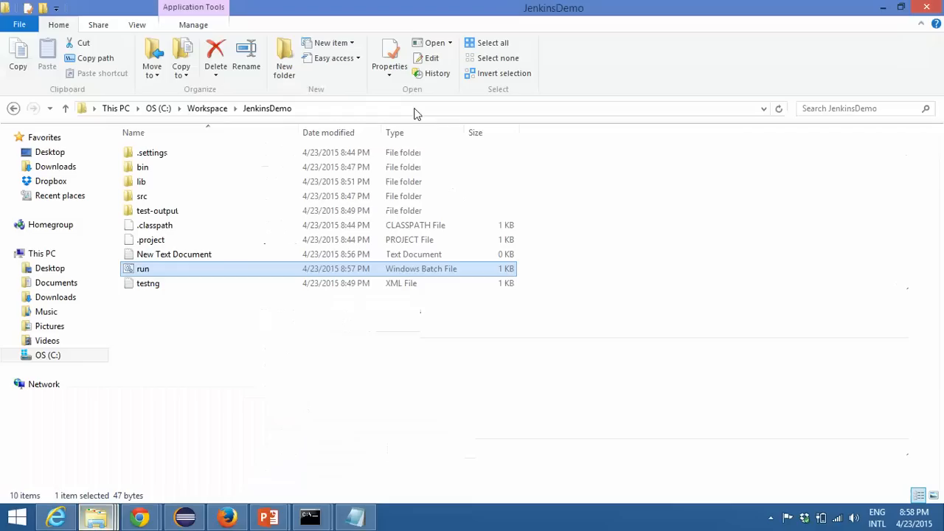
left_click(350, 111)
right_click(317, 110)
left_click(345, 158)
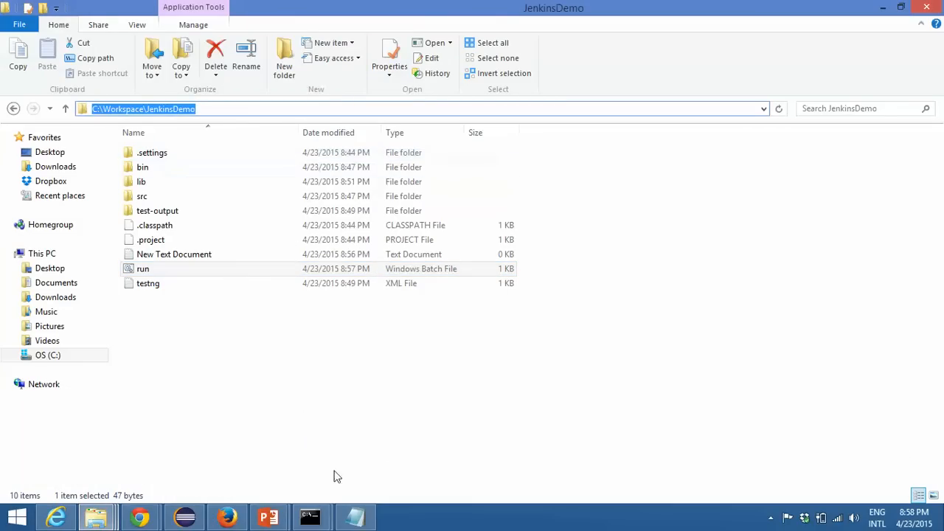
left_click(140, 516)
left_click(213, 461)
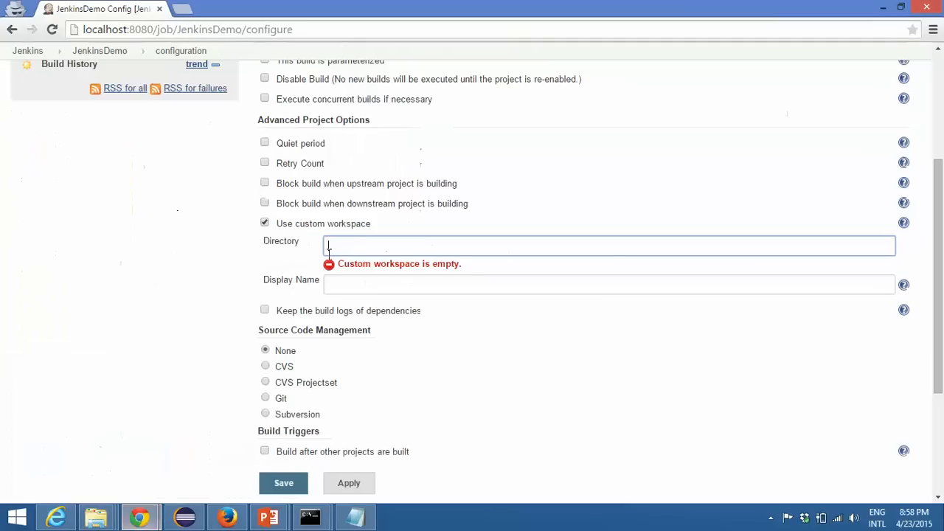
key("ctrl+v")
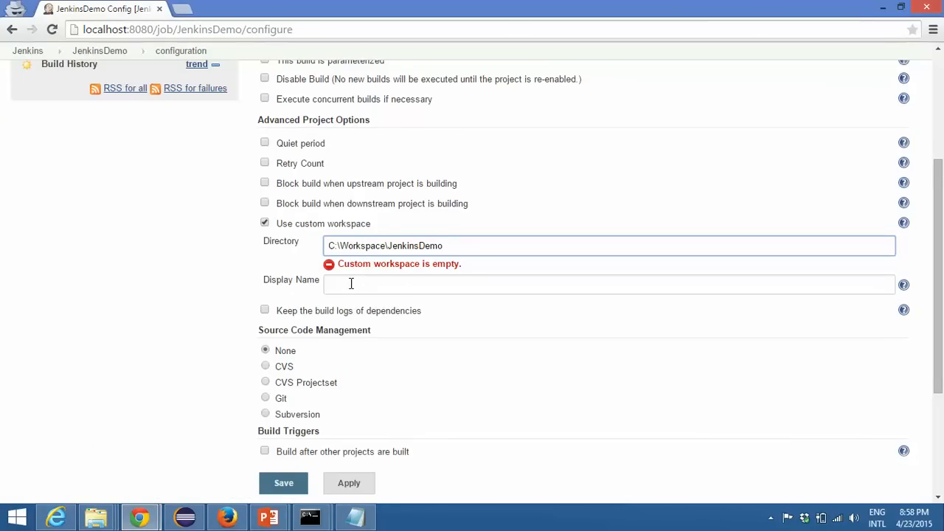
left_click(354, 282)
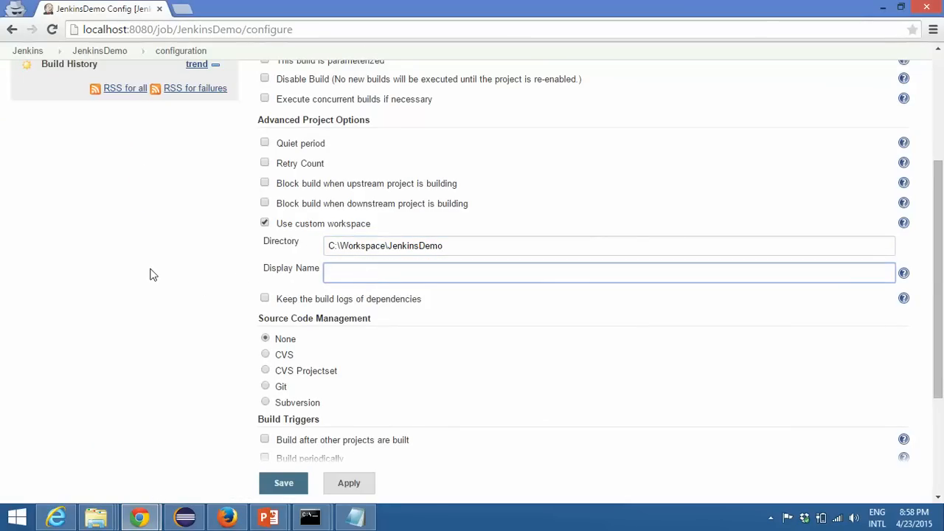
Step: Add an Execute Windows batch command build step with the command run.bat, checking the file in the JenkinsDemo folder
scroll(150, 274, "down", 3)
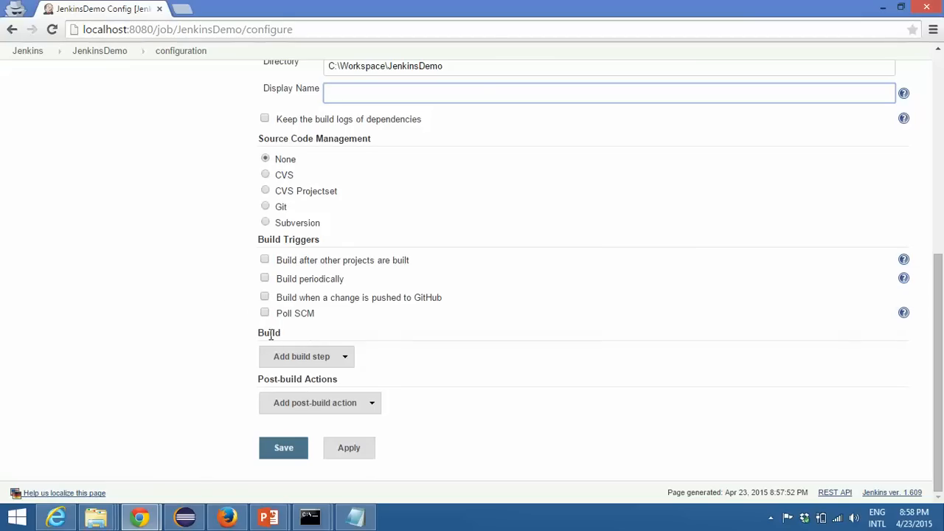
left_click_drag(259, 333, 293, 333)
left_click(332, 337)
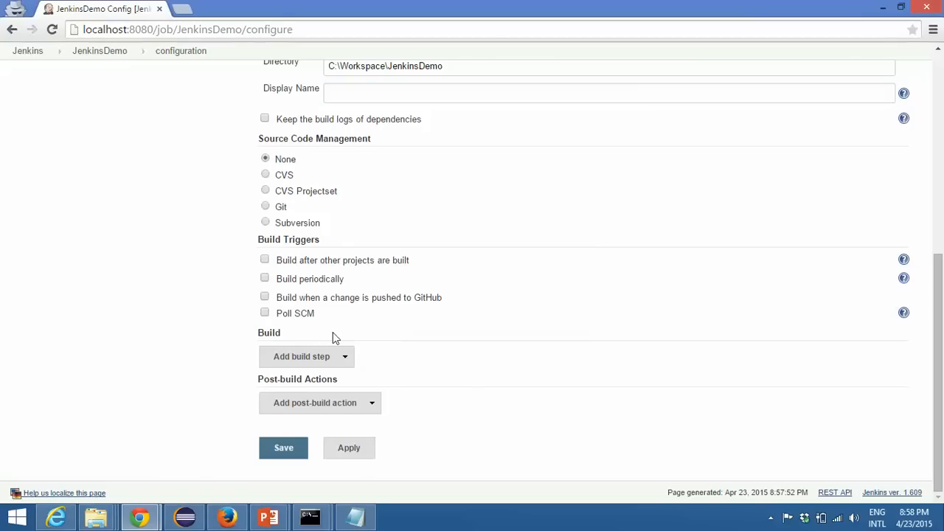
left_click(309, 361)
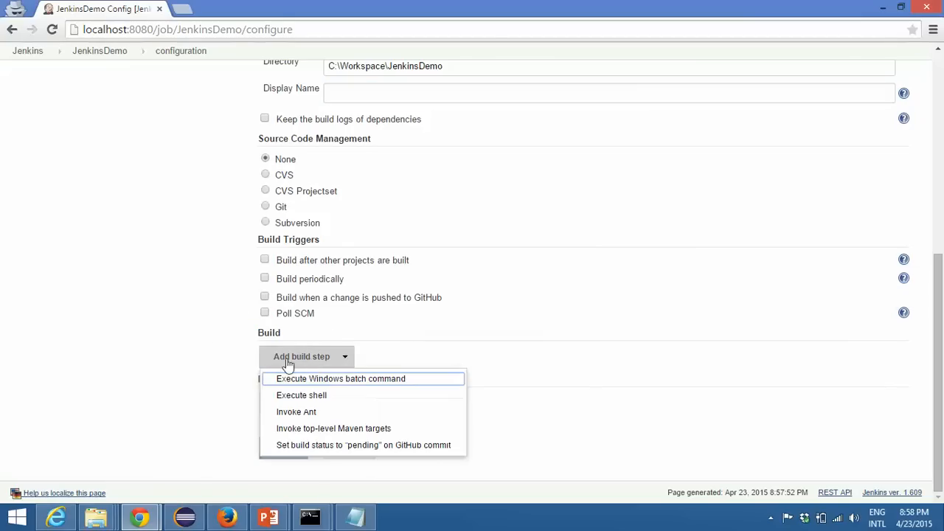
left_click(340, 378)
left_click(385, 309)
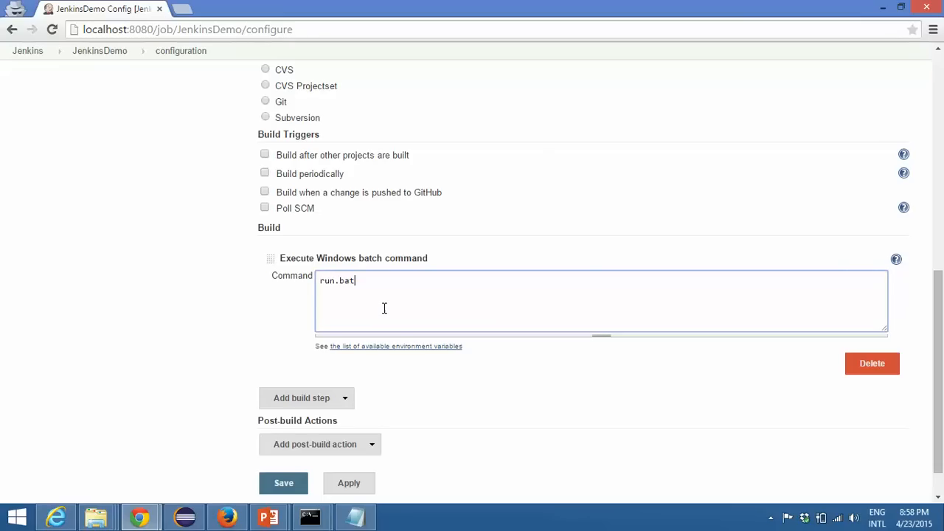
mouse_move(103, 517)
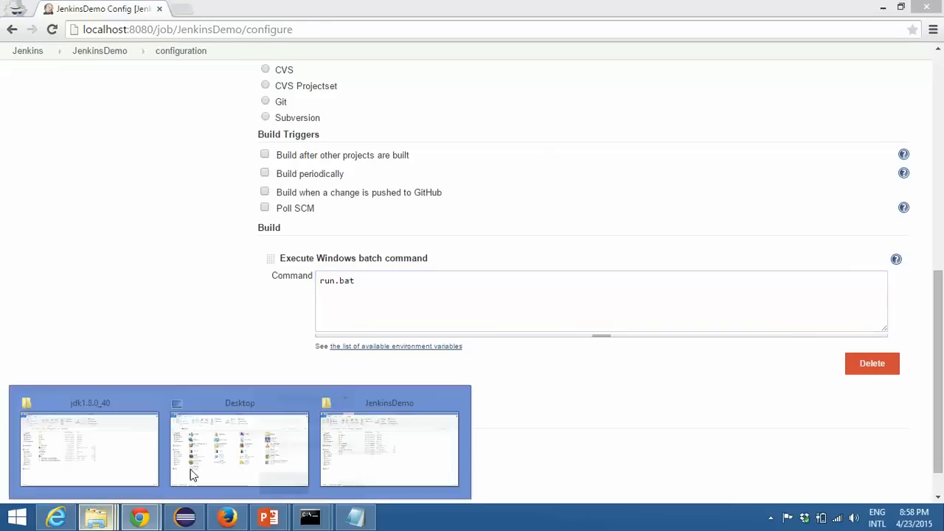
left_click(369, 435)
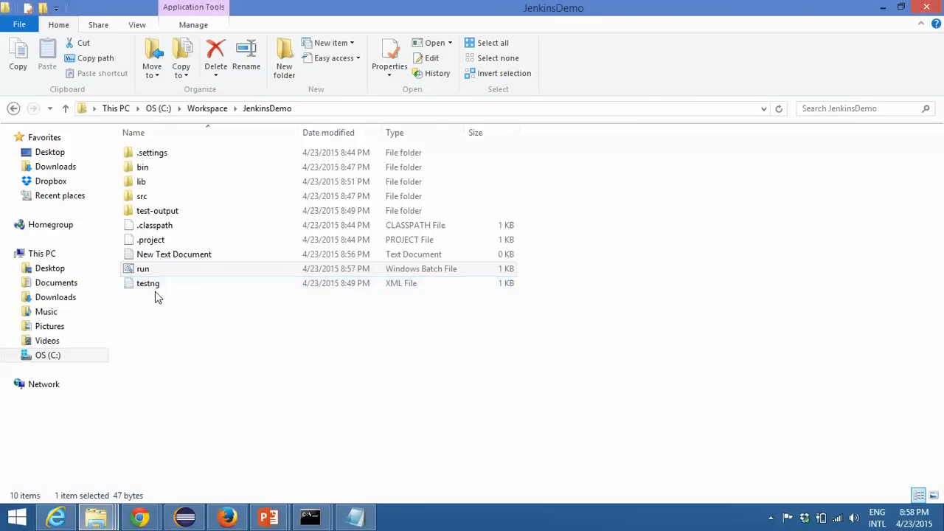
key("alt+Tab")
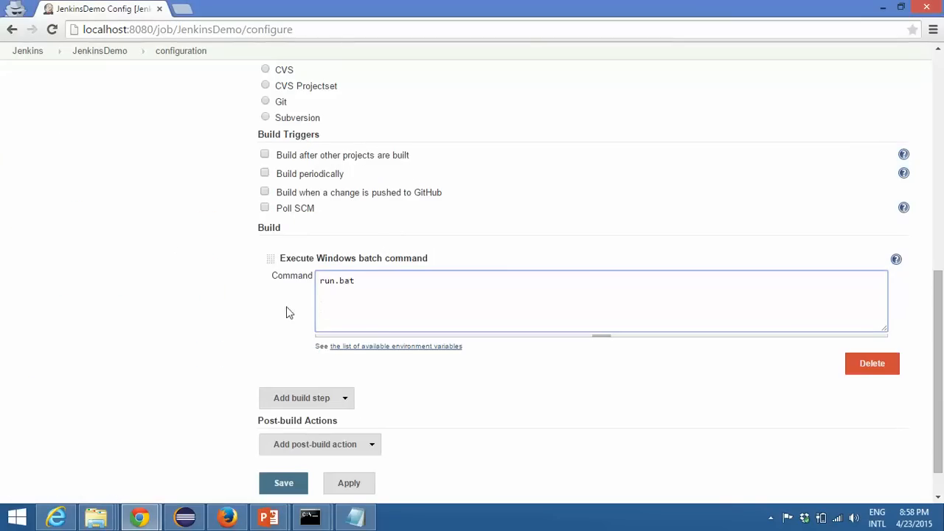
Step: Apply and save the JenkinsDemo job configuration
scroll(209, 339, "down", 1)
left_click(366, 455)
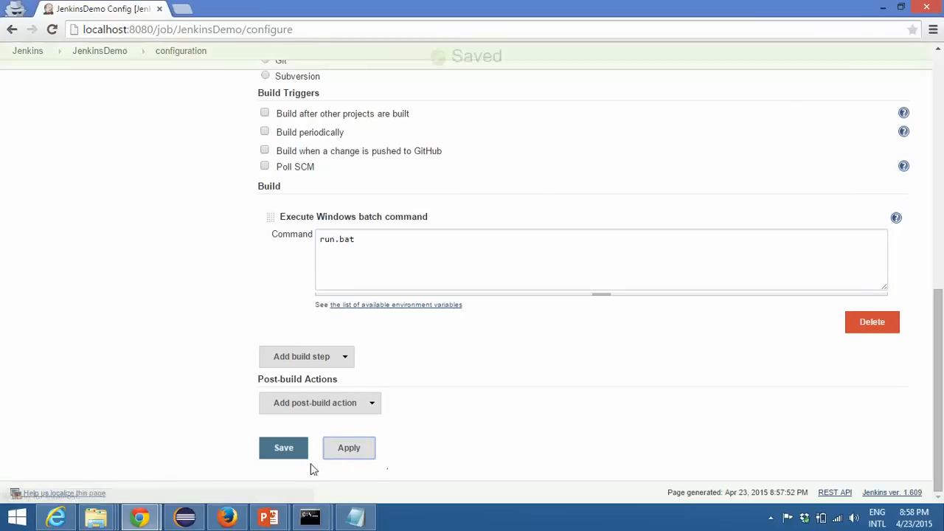
left_click(275, 453)
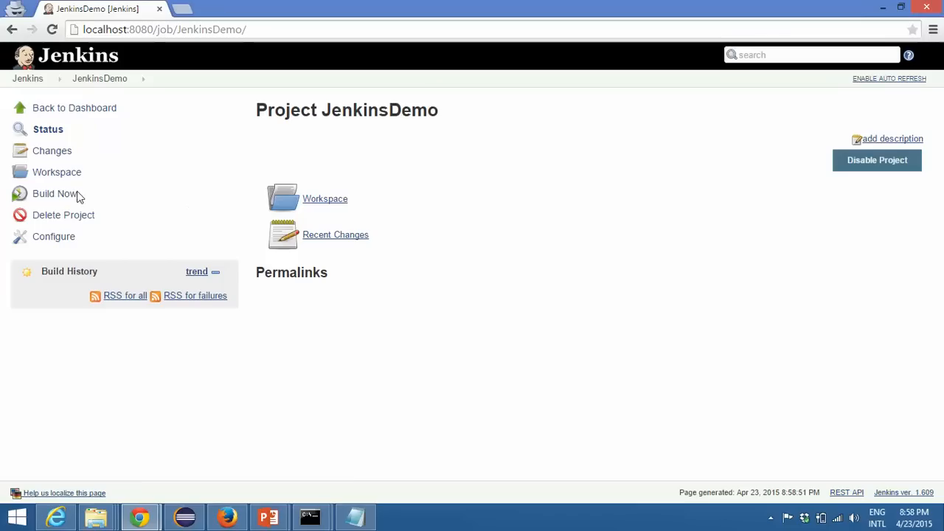
Step: Start a build of the JenkinsDemo project and open the console output of build #1
left_click(58, 196)
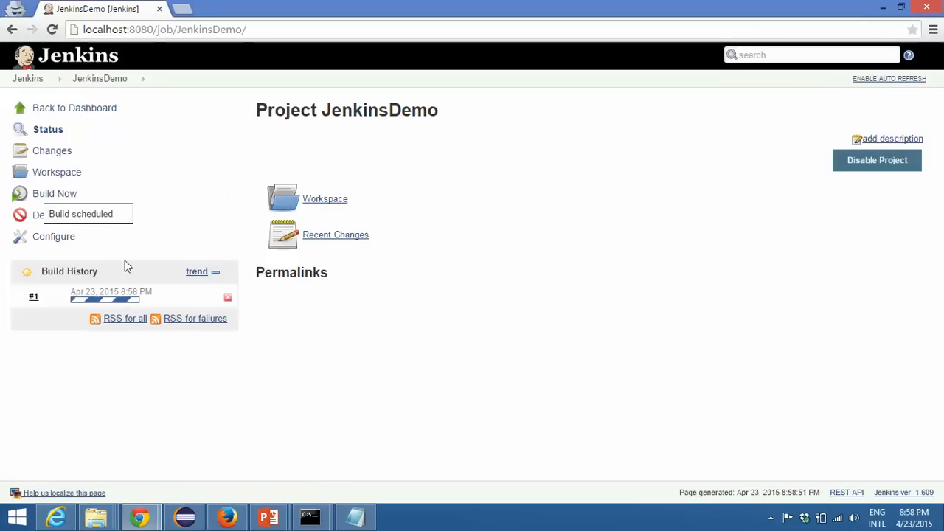
left_click(114, 293)
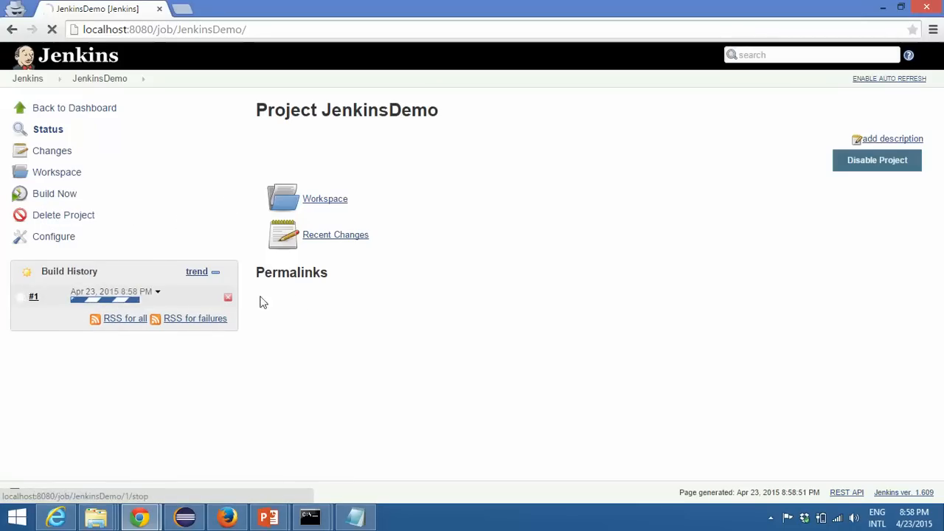
left_click(76, 175)
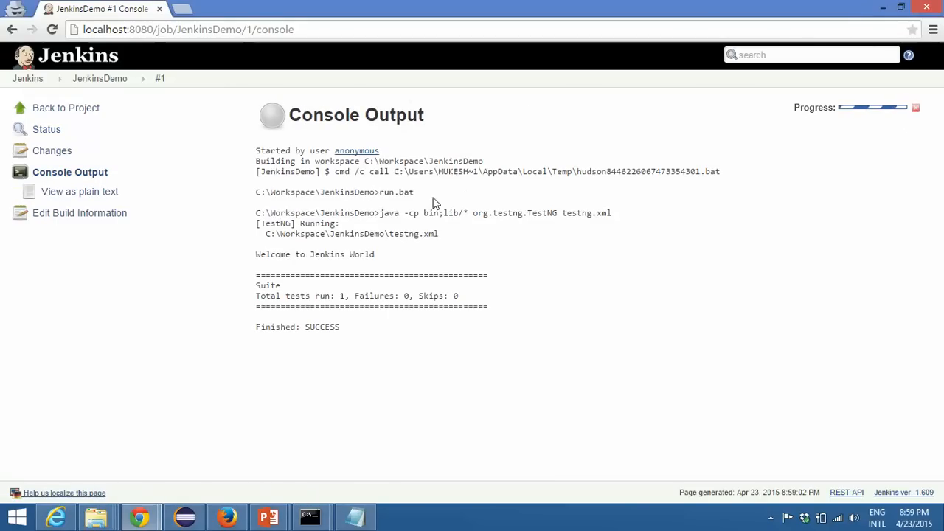
Step: Examine the printed test message and the suite's test totals in the console output
left_click_drag(258, 254, 379, 255)
left_click(396, 259)
left_click_drag(260, 255, 427, 261)
left_click(427, 261)
left_click_drag(437, 295, 458, 296)
left_click(538, 323)
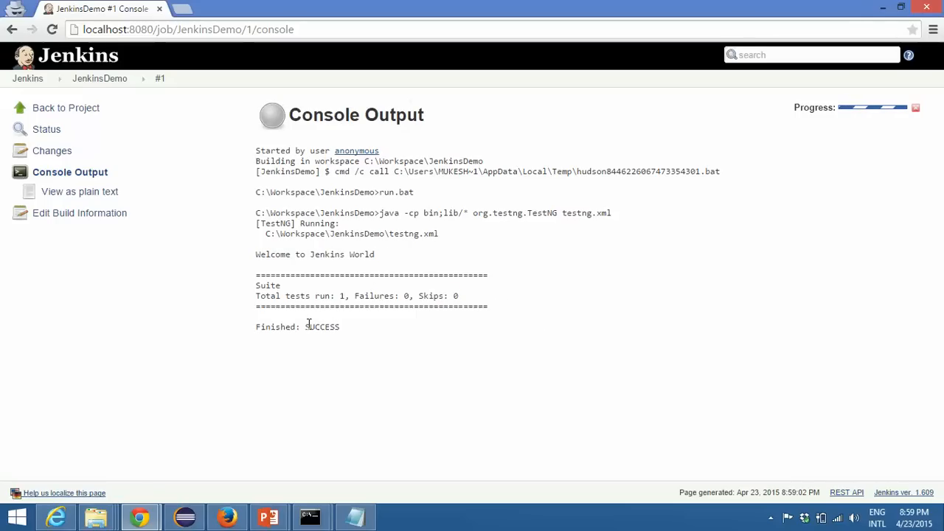
Step: Start another build of the JenkinsDemo project, check the console output of build #2, and return to the project page
left_click_drag(307, 327, 349, 325)
left_click(407, 334)
left_click(99, 77)
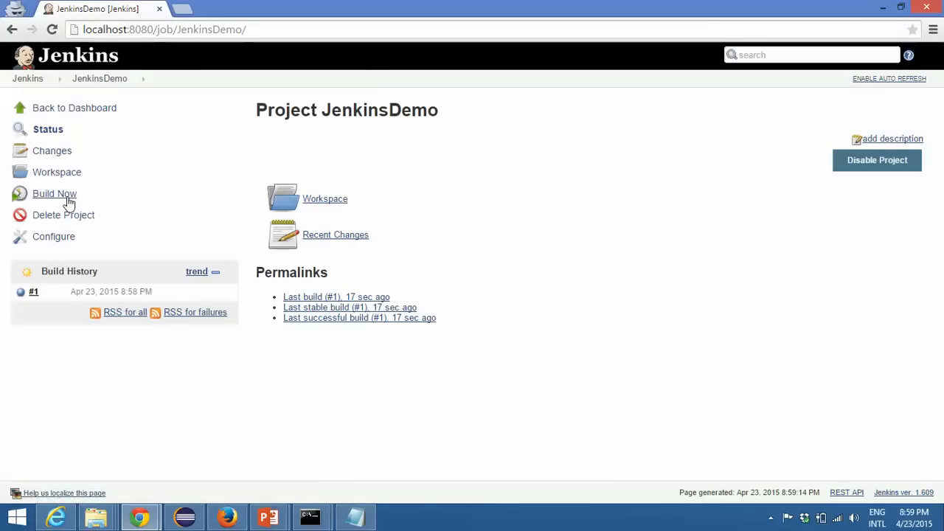
left_click(54, 194)
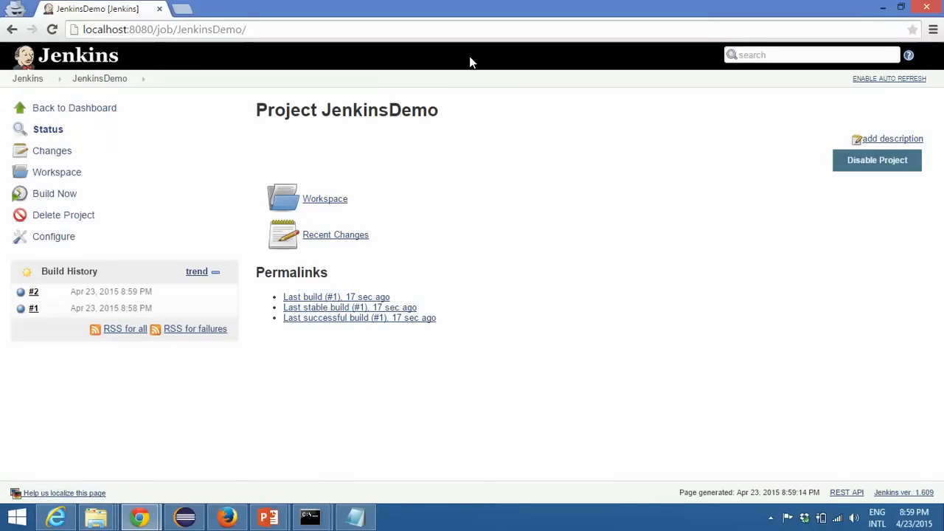
left_click(33, 292)
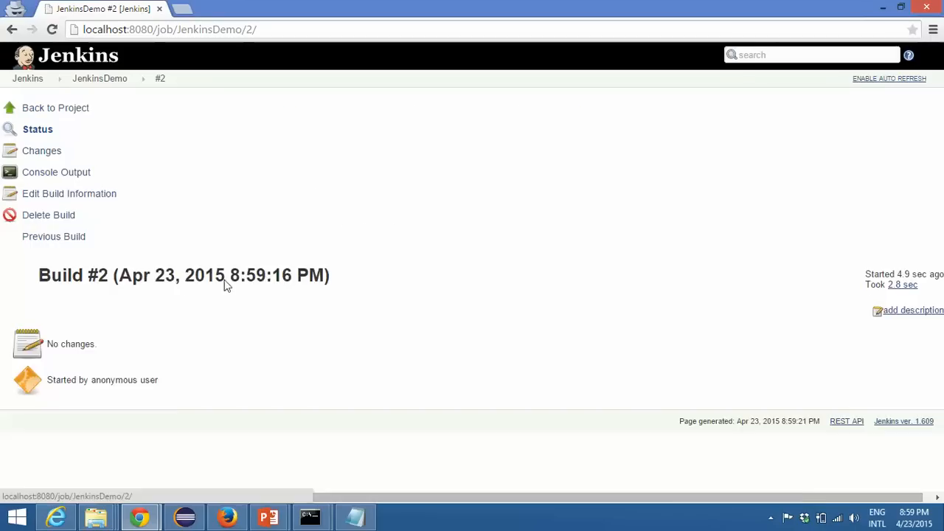
left_click(68, 175)
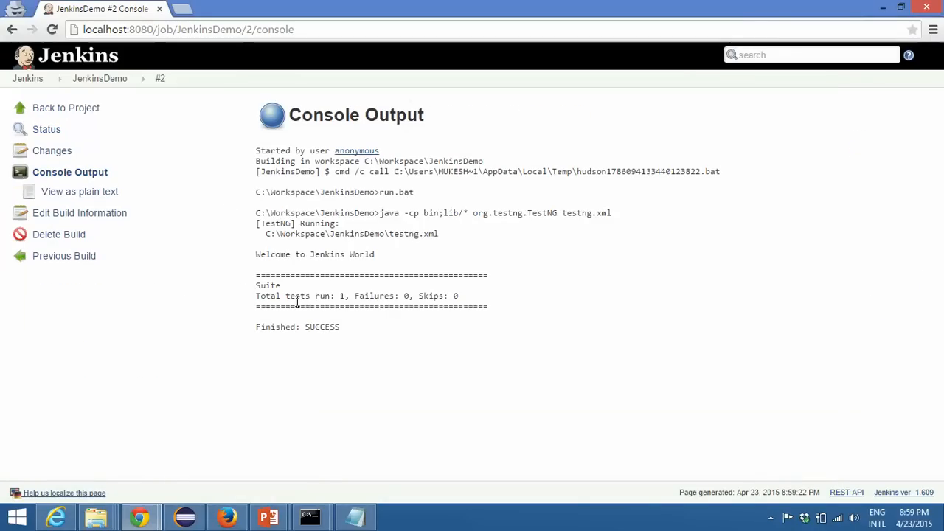
left_click(118, 82)
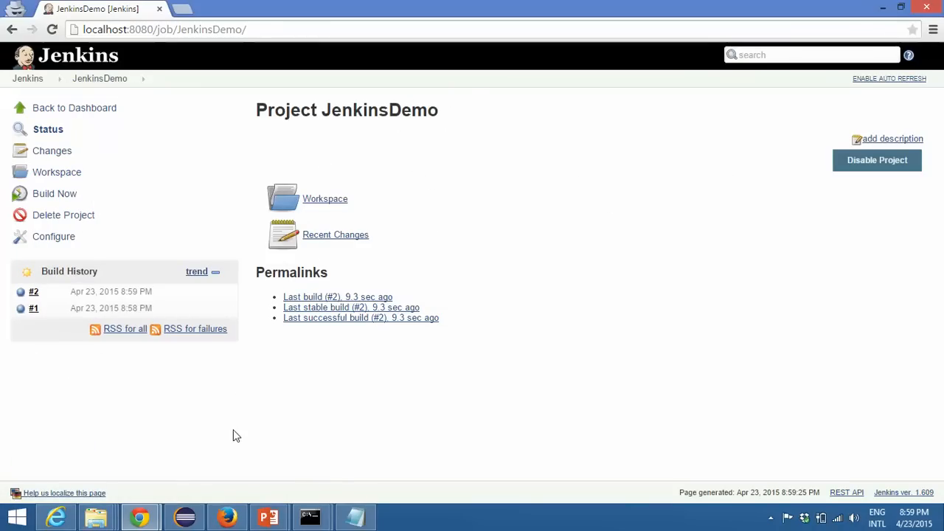
Step: Switch to Eclipse, show DemoJenkisnJobs.java, and insert blank lines below the println statement in testJenkins
left_click(183, 518)
left_click(257, 65)
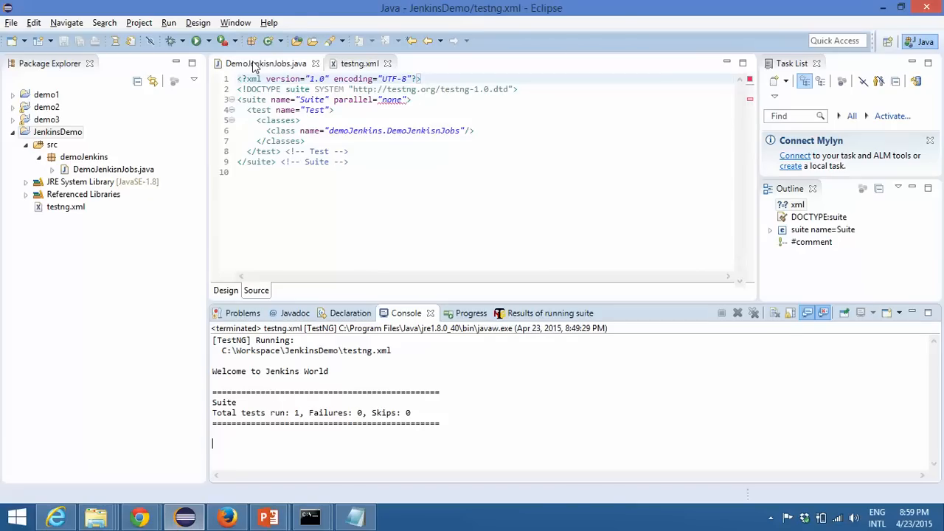
left_click(518, 195)
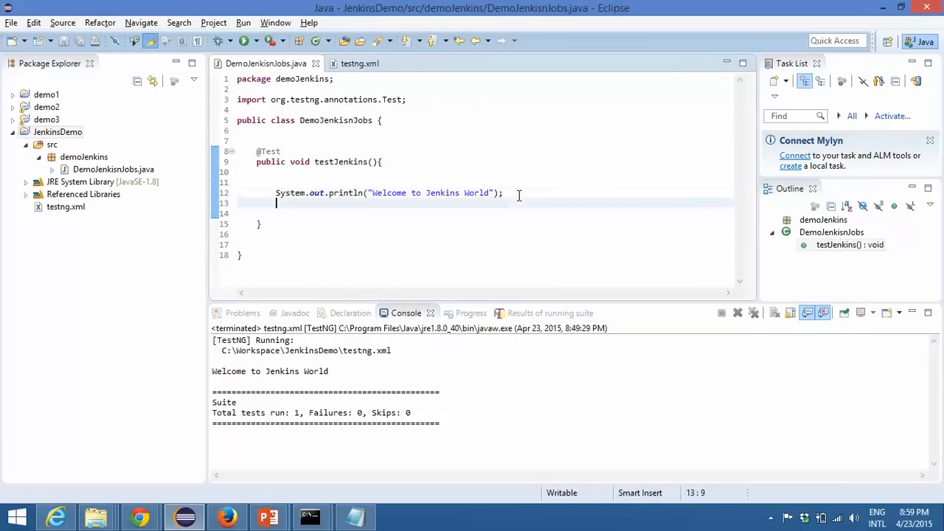
key("Return")
key("Return")
key("Return")
key("BackSpace")
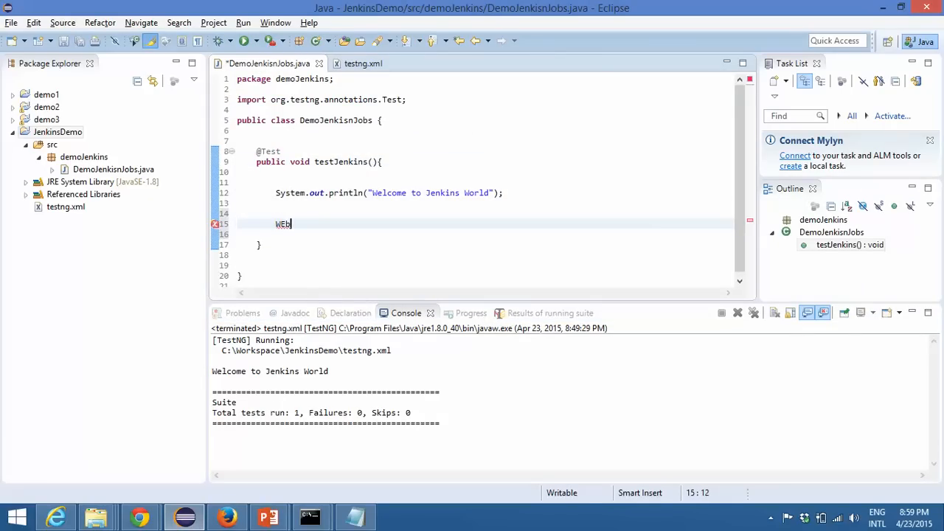
Step: Declare WebDriver driver=new FirefoxDriver(); in testJenkins, importing the Selenium WebDriver and FirefoxDriver classes
key("ctrl+space")
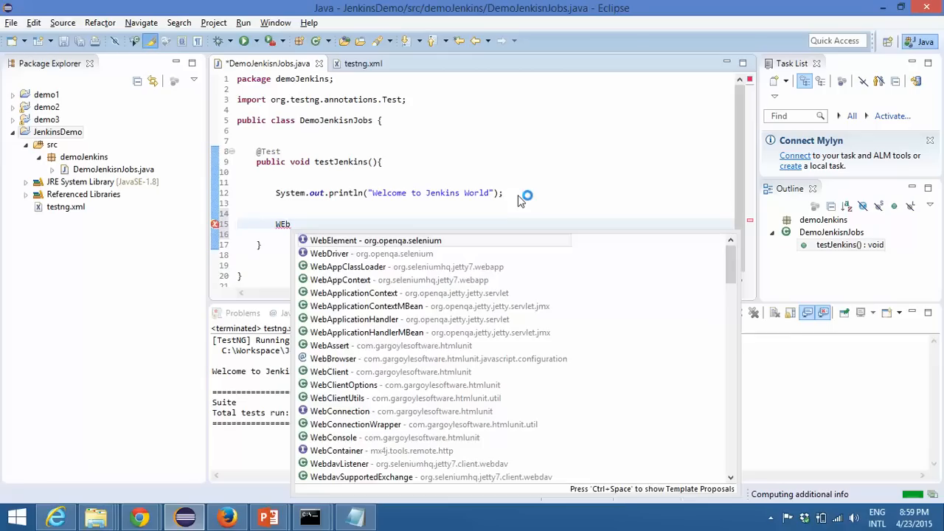
key("Escape")
key("ctrl+space")
key("Return")
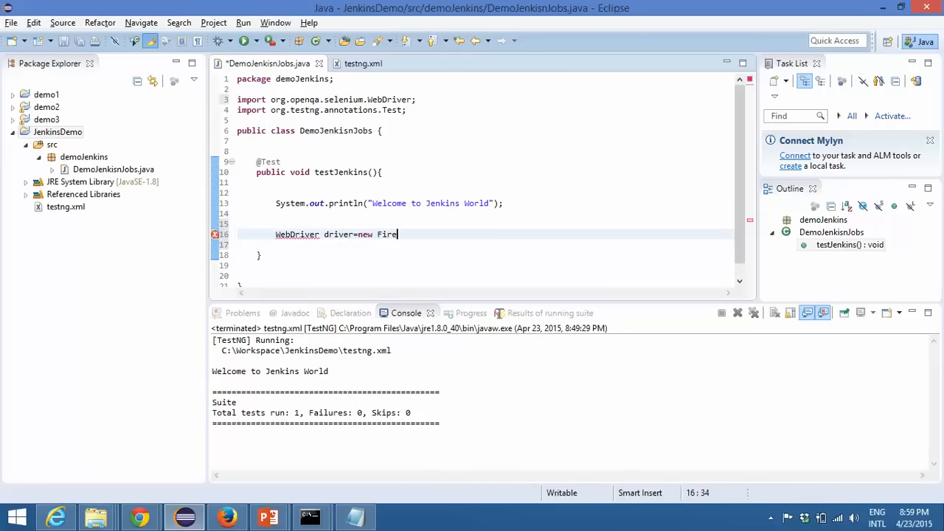
type("fox")
key("ctrl+space")
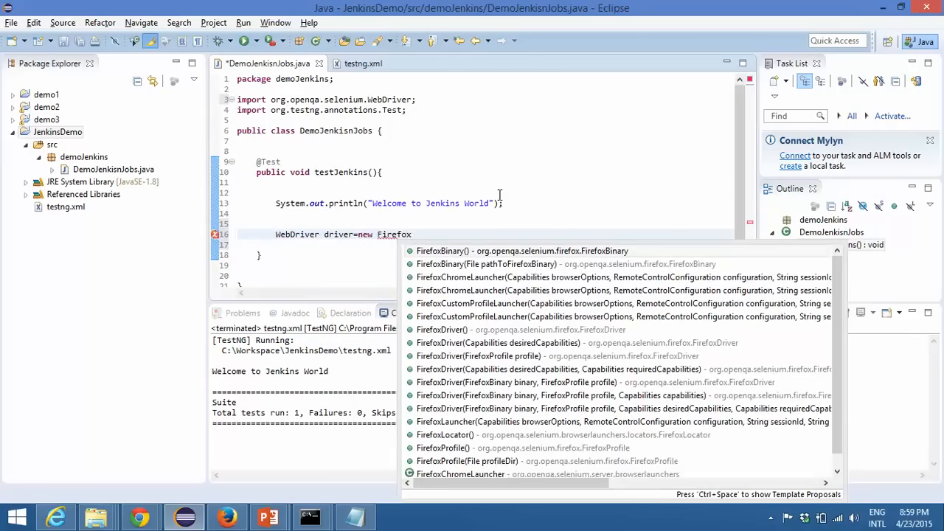
type("D")
key("Return")
key("Return")
type("dri")
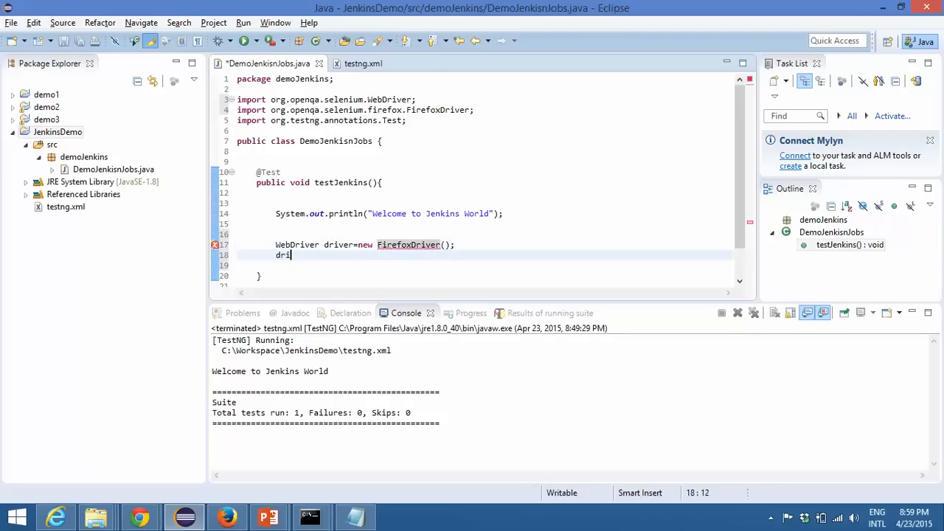
type("ver.get")
key("Return")
type("\"")
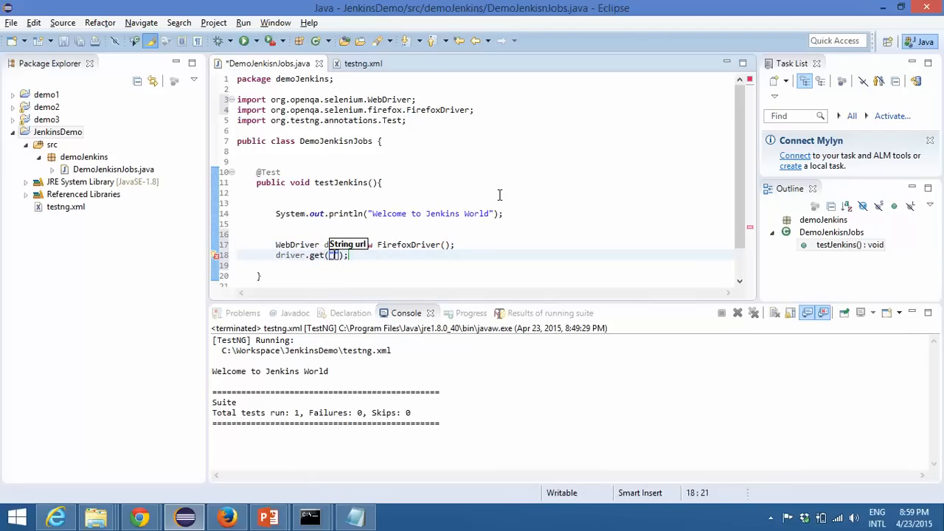
type("http://www.facebook")
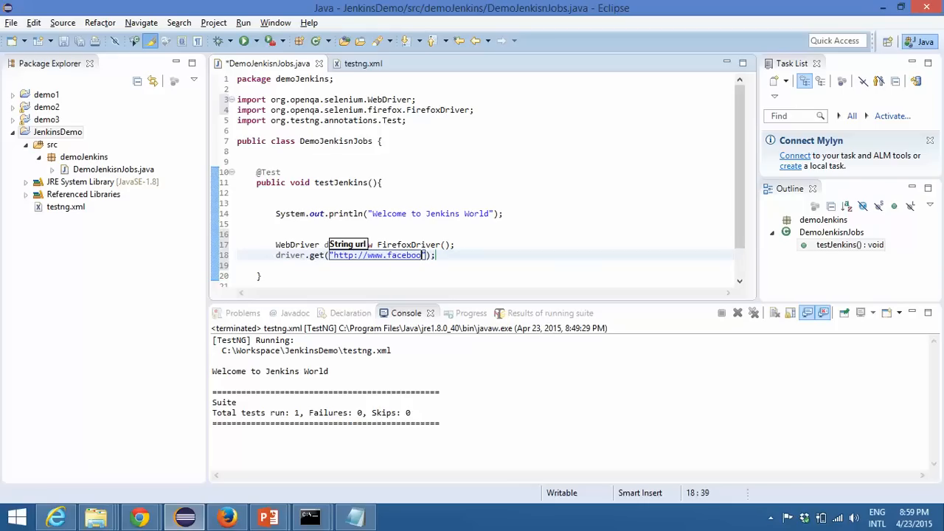
type(".com")
key("End")
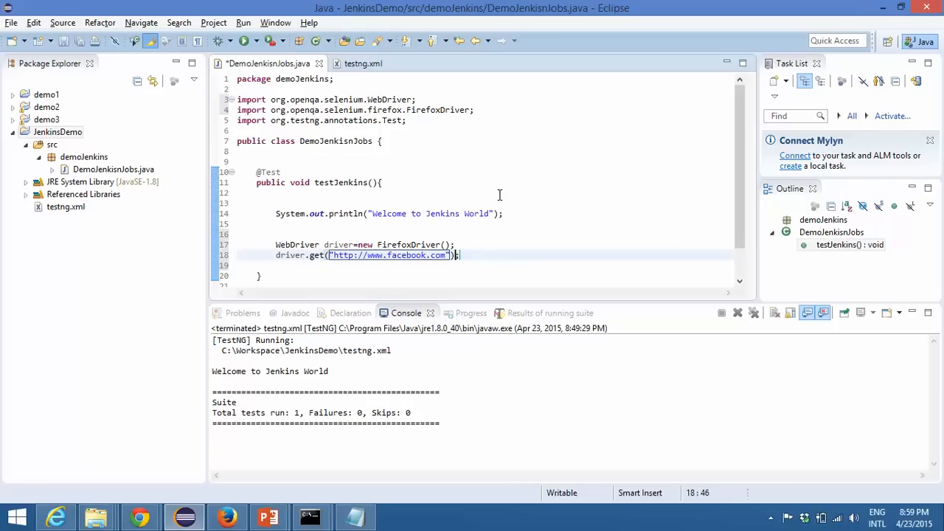
Step: Add System.out.println(driver.getTitle()); below the driver.get statement to print the page title
key("Return")
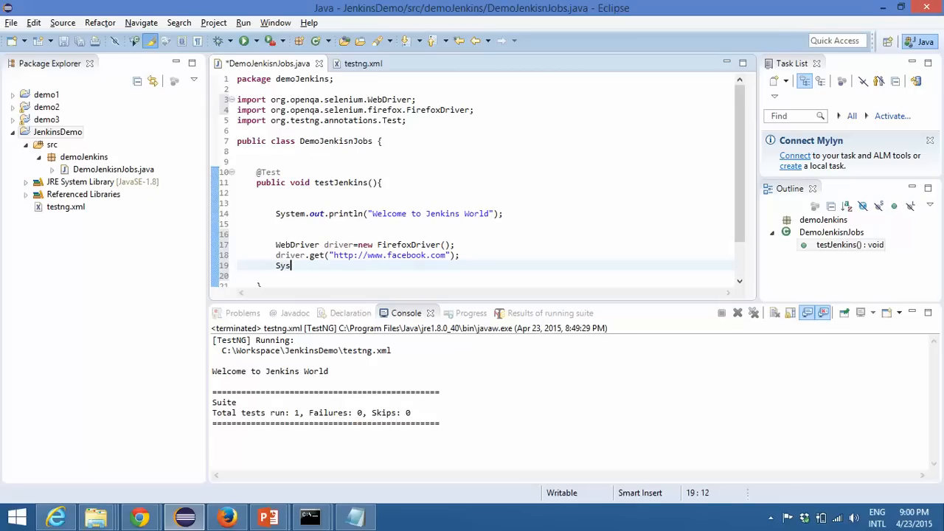
type("Syso")
key("ctrl+space")
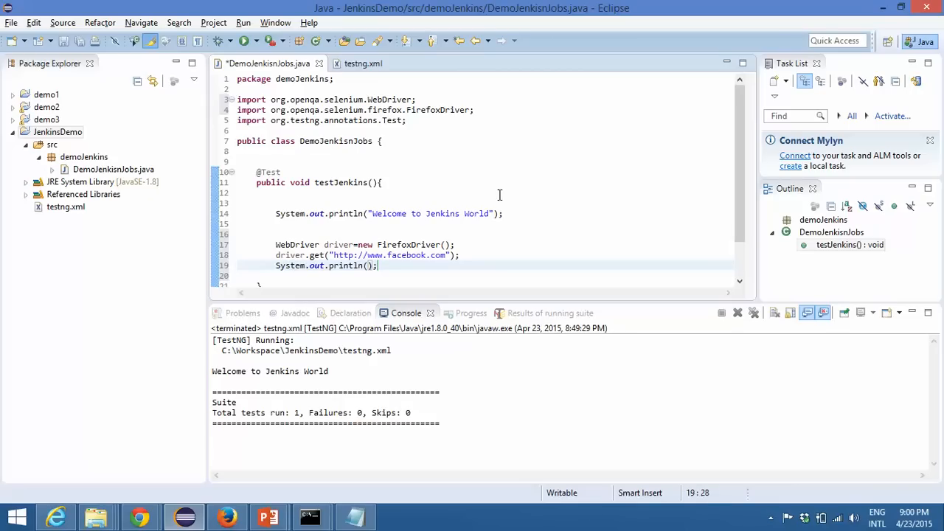
type("driver.")
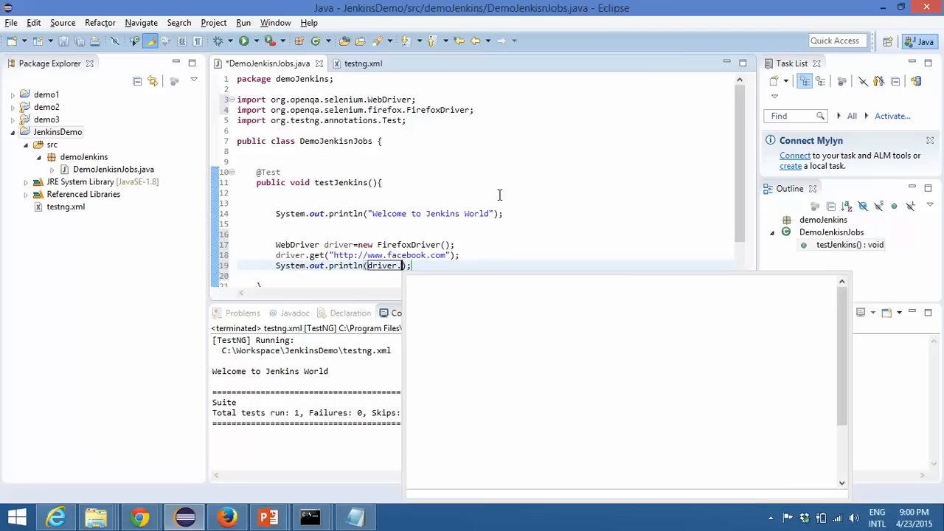
type("get")
key("Down")
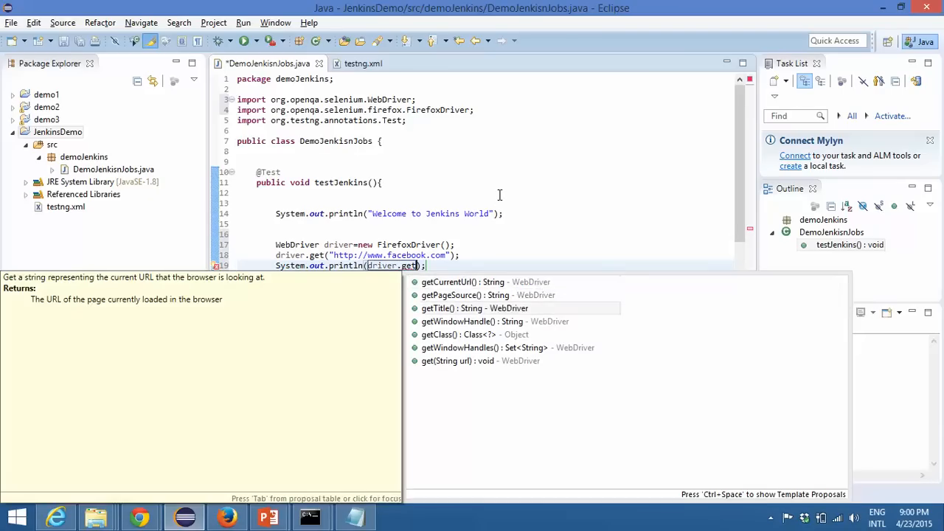
key("Return")
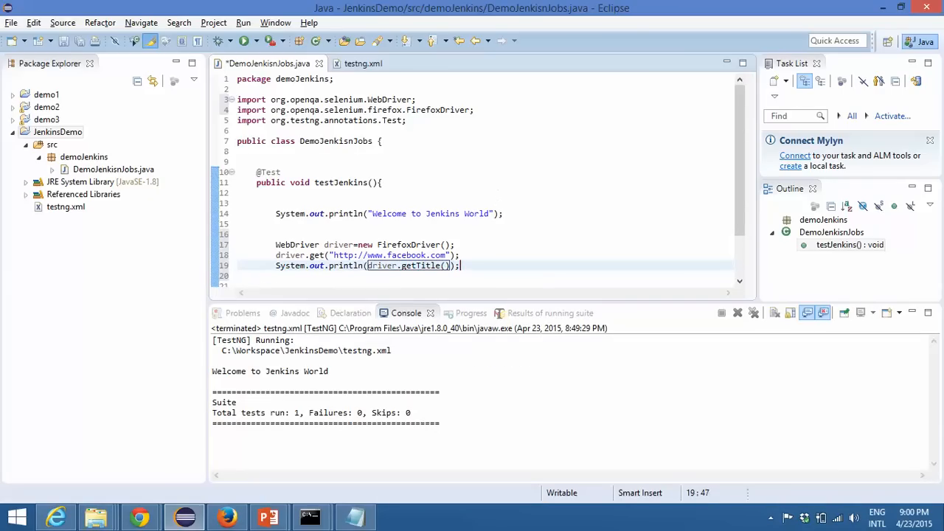
Step: Add driver.quit(); as the final statement of testJenkins and save the class
key("Return")
type("dr")
type("q")
key("Return")
type(";")
key("ctrl+s")
scroll(465, 199, "down", 2)
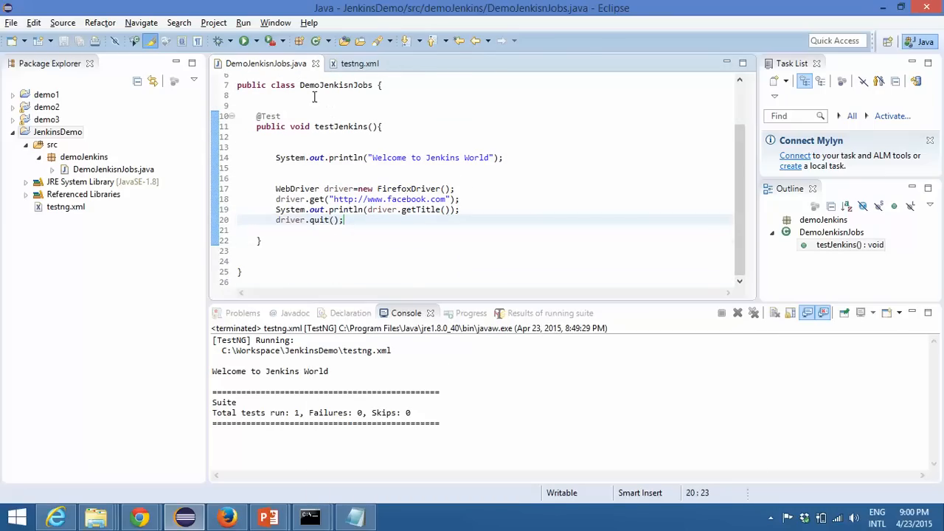
Step: Review the new browser statements in testJenkins and run testng.xml as a TestNG suite
left_click_drag(480, 191, 282, 194)
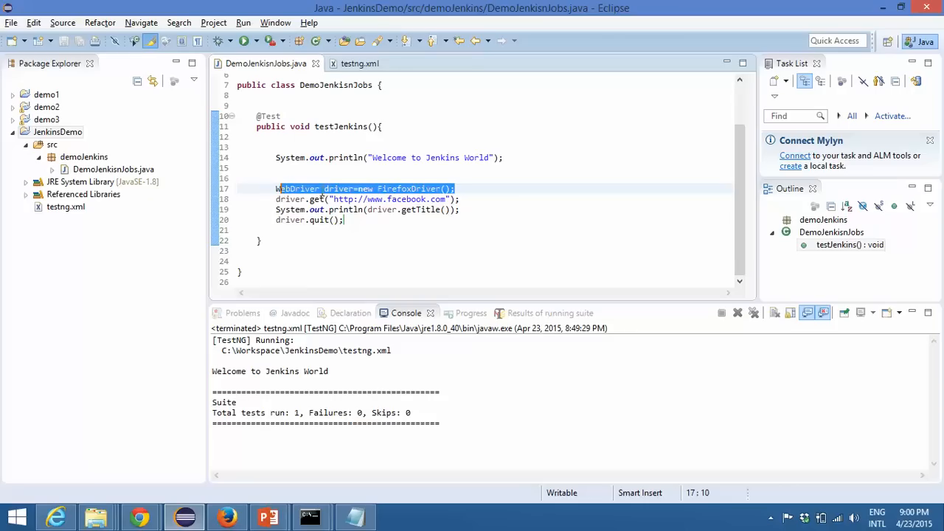
left_click(457, 197)
left_click_drag(476, 211, 295, 212)
left_click(388, 222)
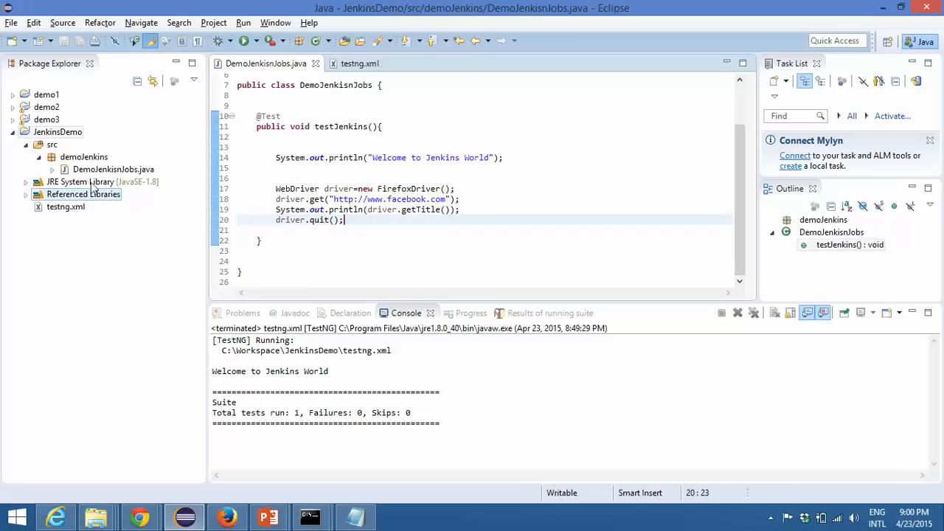
left_click(80, 208)
right_click(79, 208)
mouse_move(270, 401)
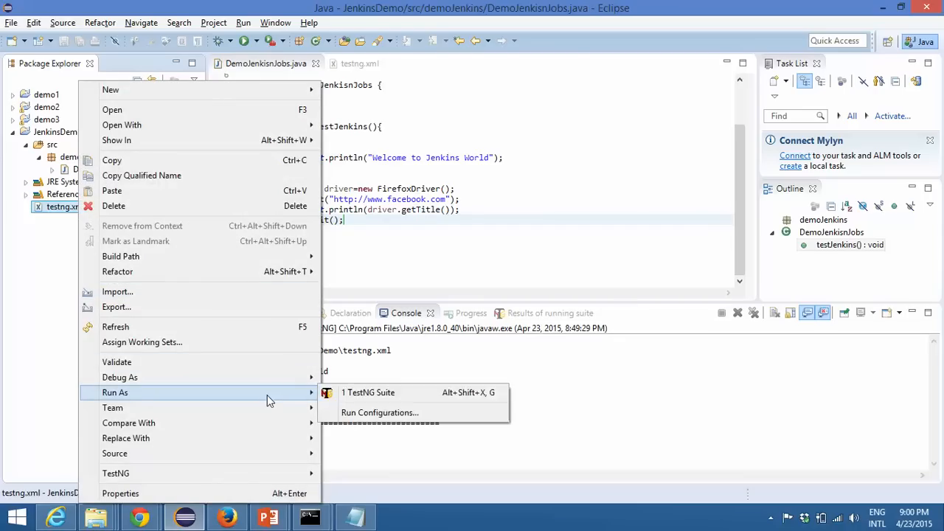
left_click(390, 397)
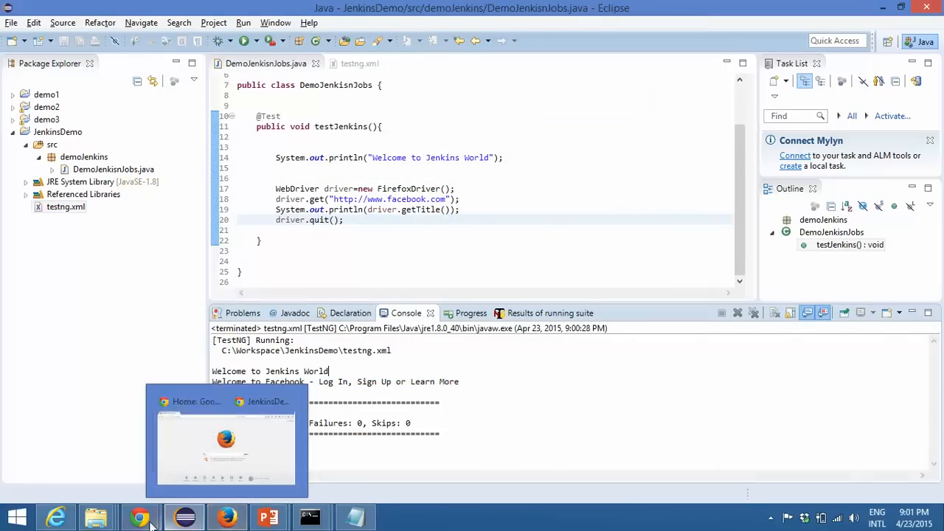
Step: Switch to Jenkins in Chrome, start a new build of JenkinsDemo, and open the console output of build #3
mouse_move(157, 519)
left_click(213, 460)
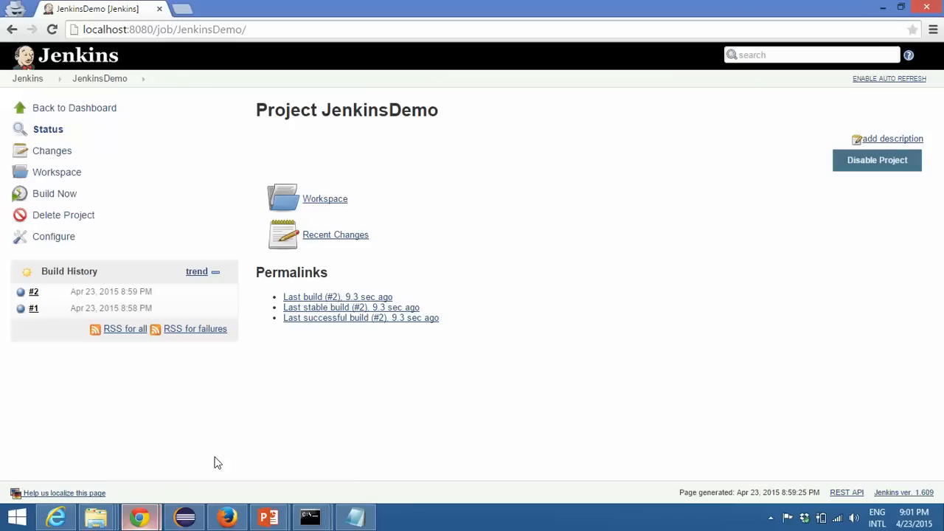
left_click(62, 195)
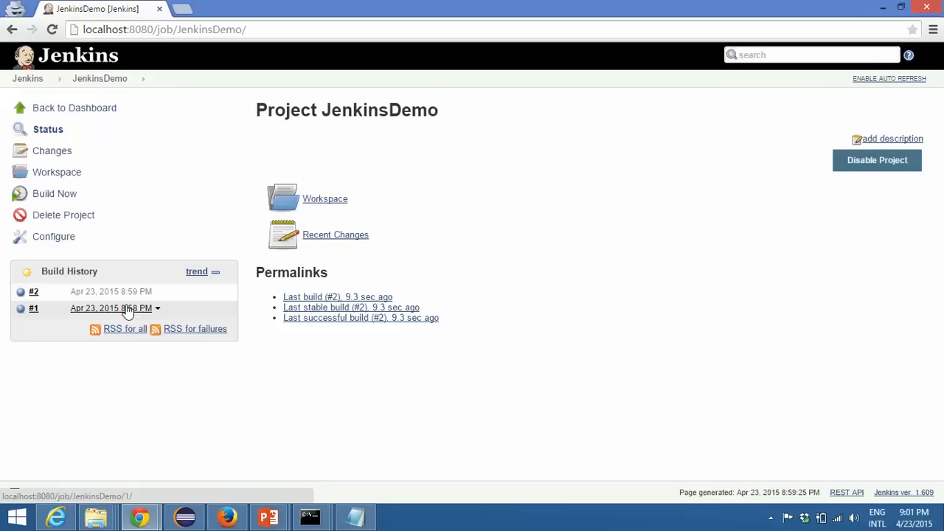
left_click(89, 293)
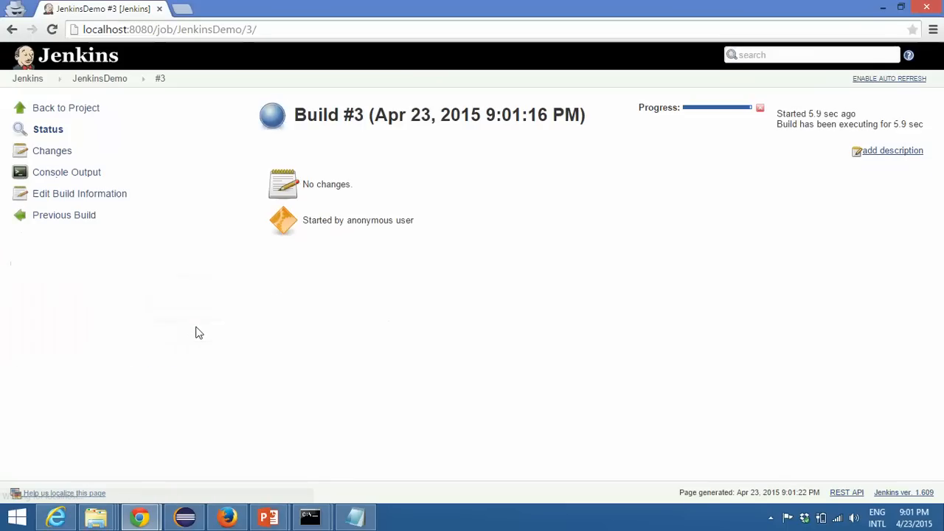
left_click(70, 173)
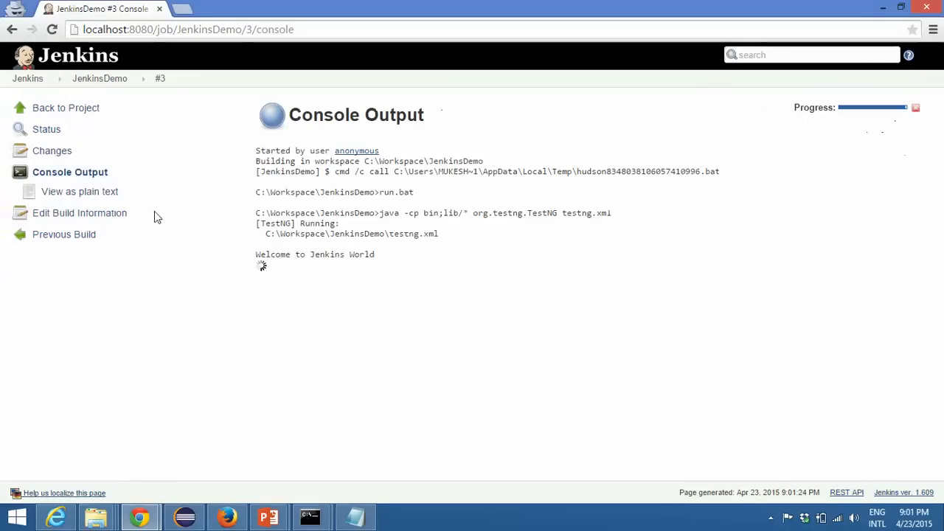
Step: Examine the printed messages, page title and finish status in the console output of build #3
left_click_drag(250, 265, 381, 255)
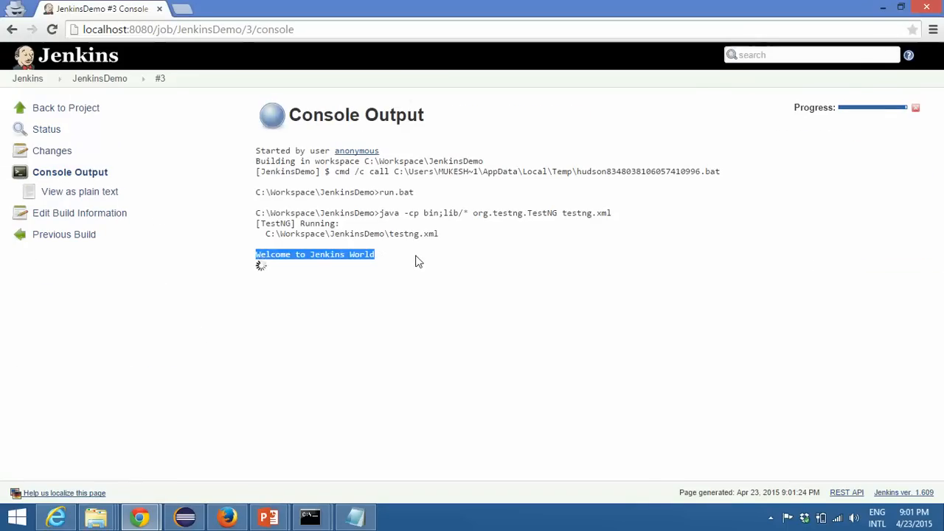
left_click(559, 285)
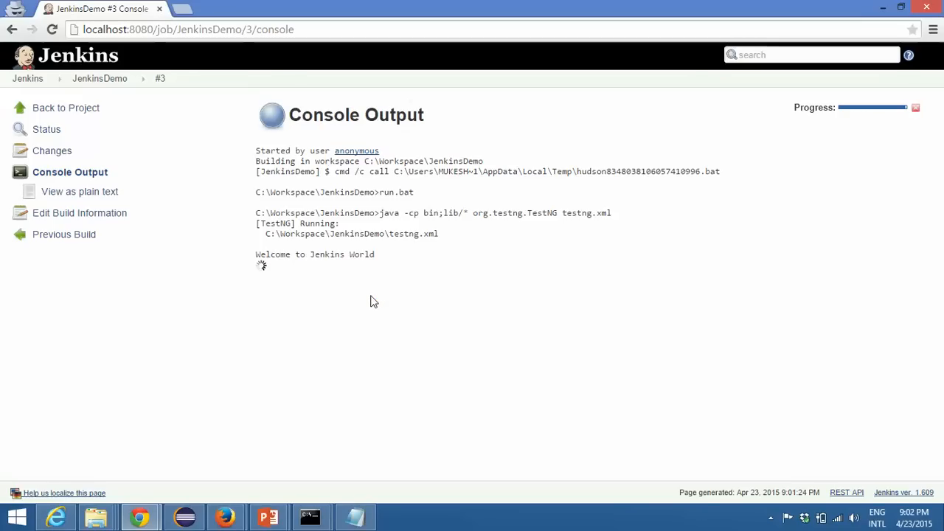
left_click(770, 518)
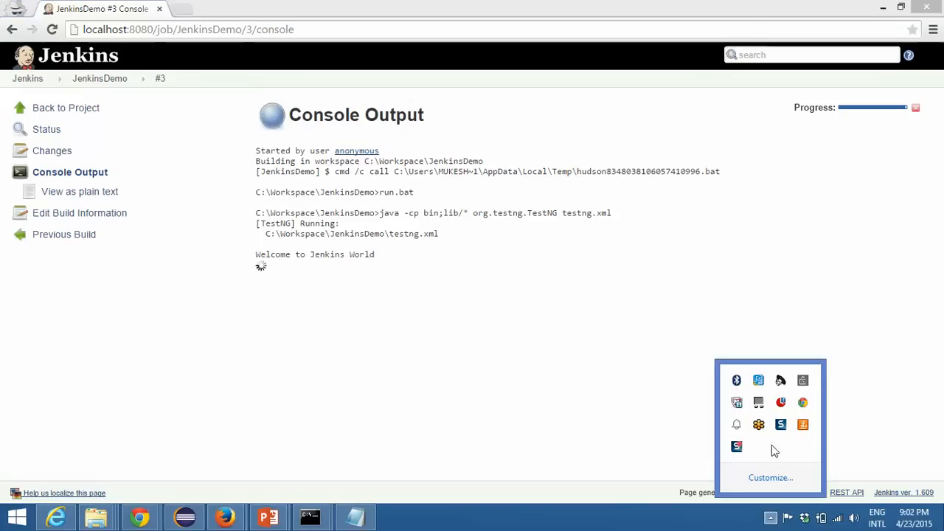
left_click(550, 409)
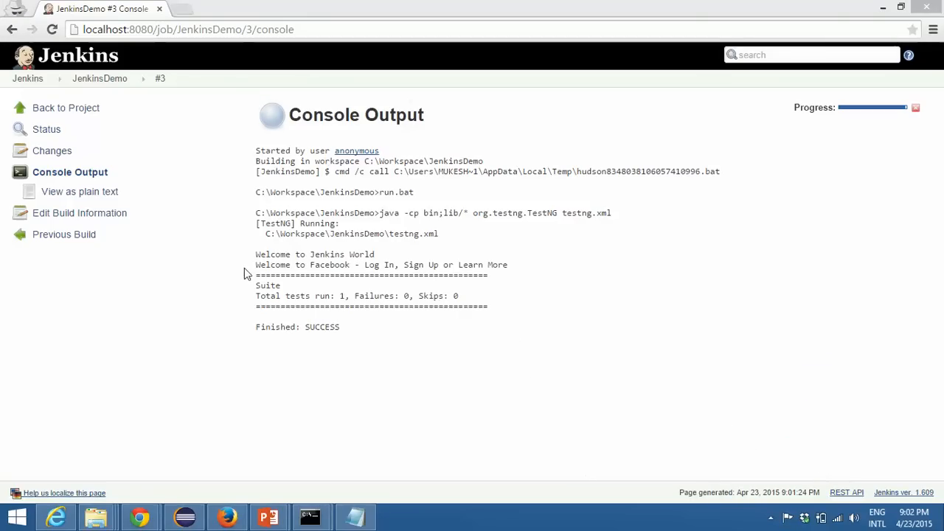
left_click_drag(250, 268, 438, 265)
left_click(512, 278)
left_click(310, 337)
left_click_drag(306, 326, 383, 333)
left_click(382, 333)
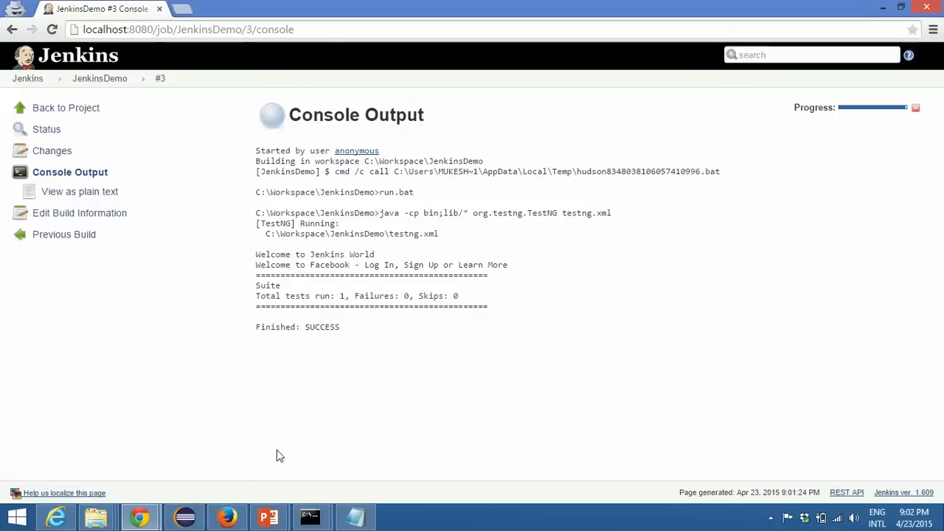
Step: Switch to the PowerPoint presentation showing the High Level Agenda slide
mouse_move(271, 516)
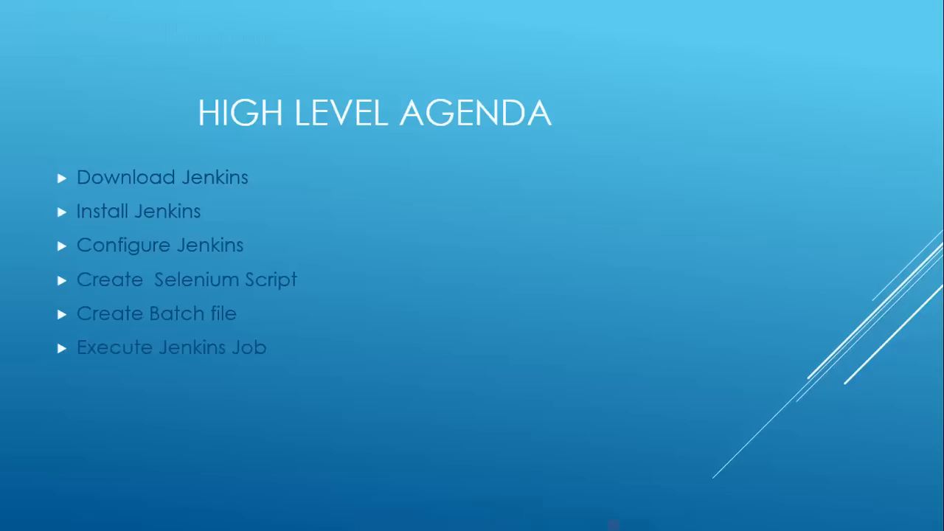